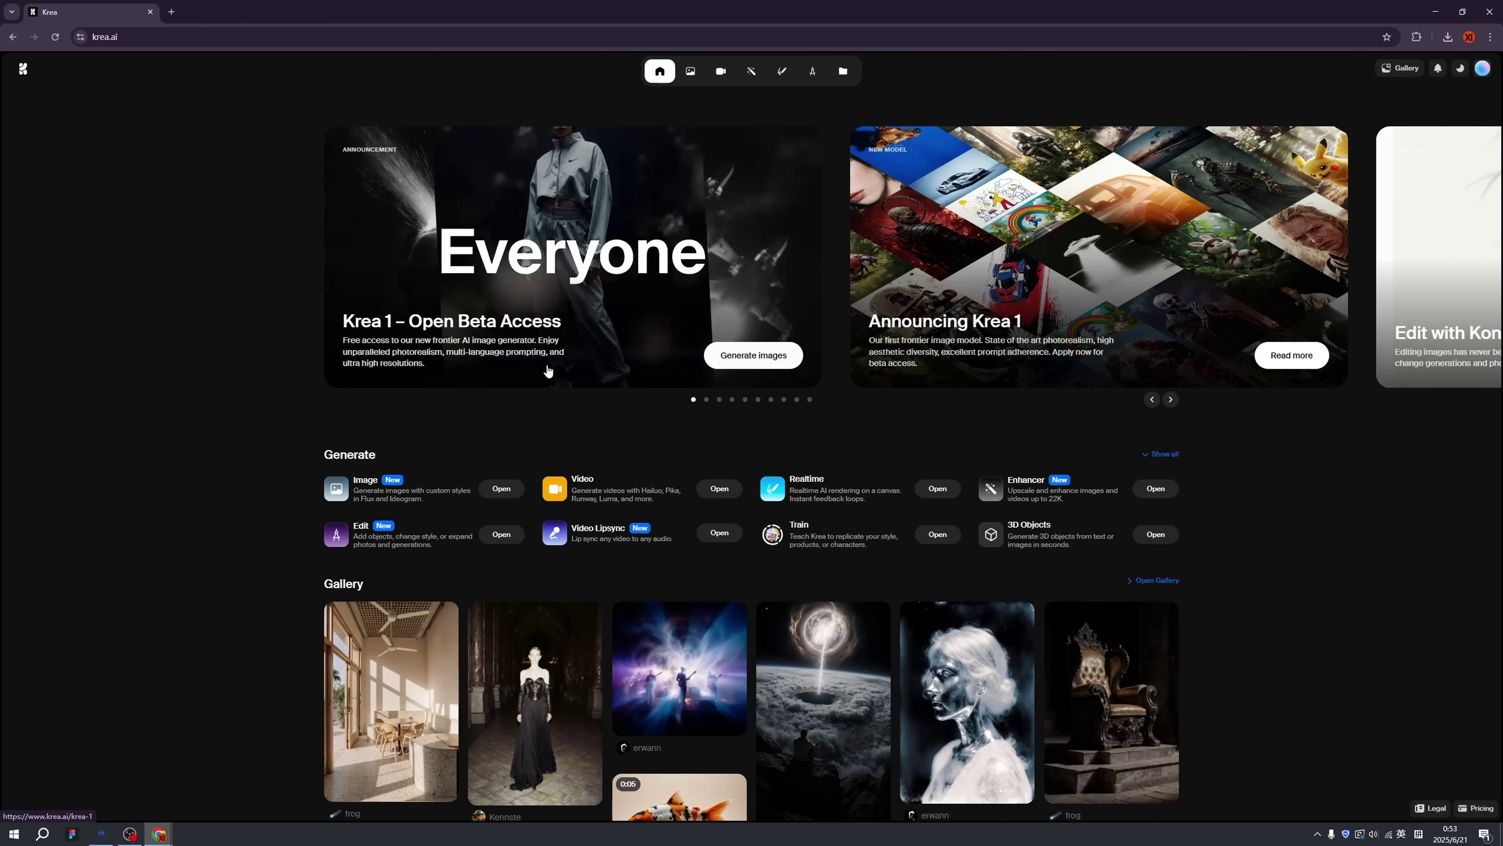
- Open the Krea 1 image page and advance the showcase carousel by two cards
{"action": "left_click", "coordinate": [757, 361]}
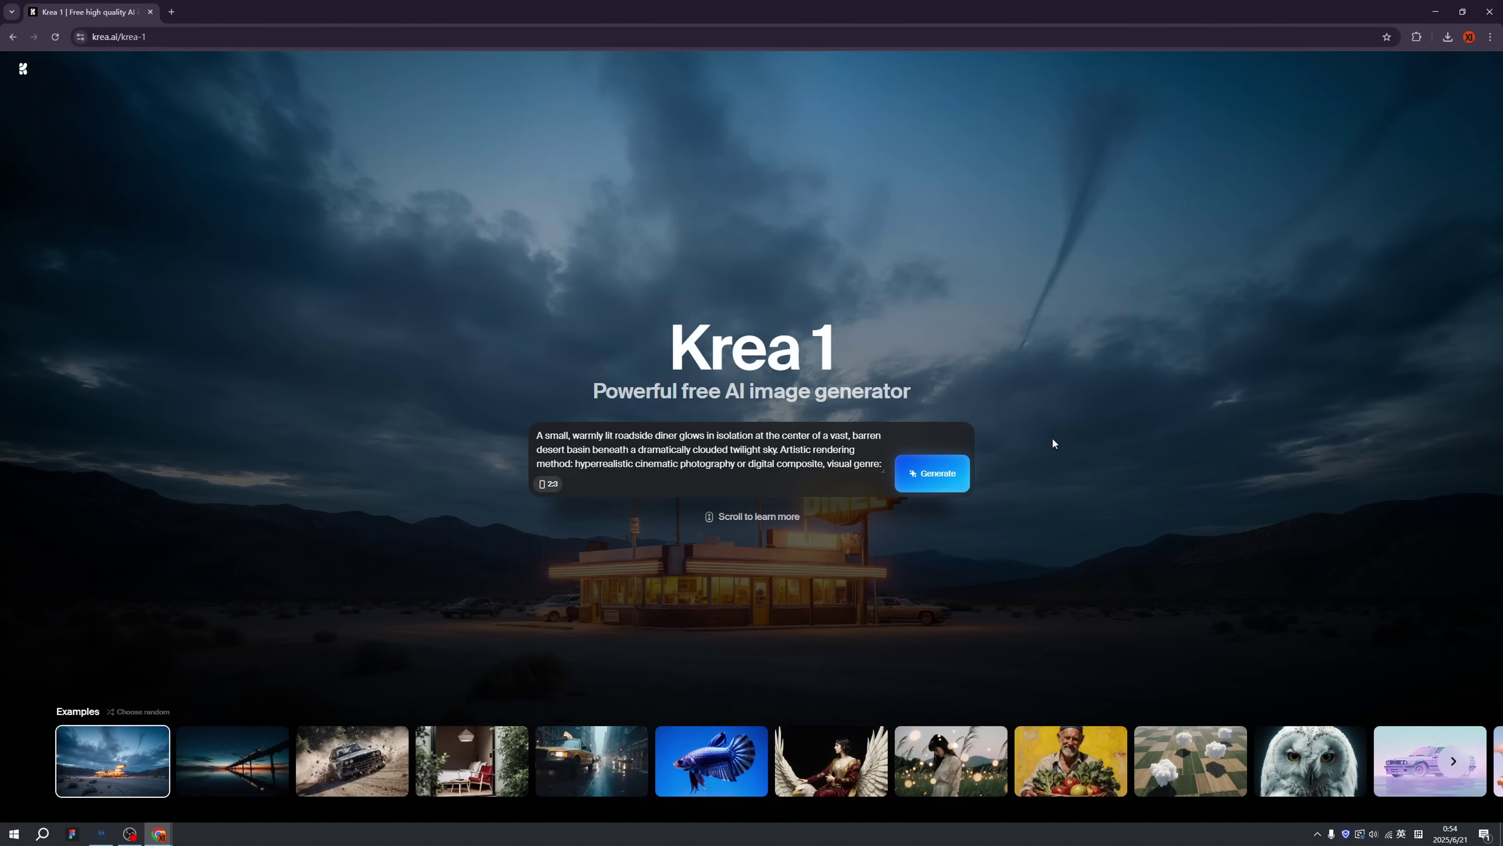
{"action": "scroll", "coordinate": [1055, 428], "scroll_direction": "down", "scroll_amount": 5}
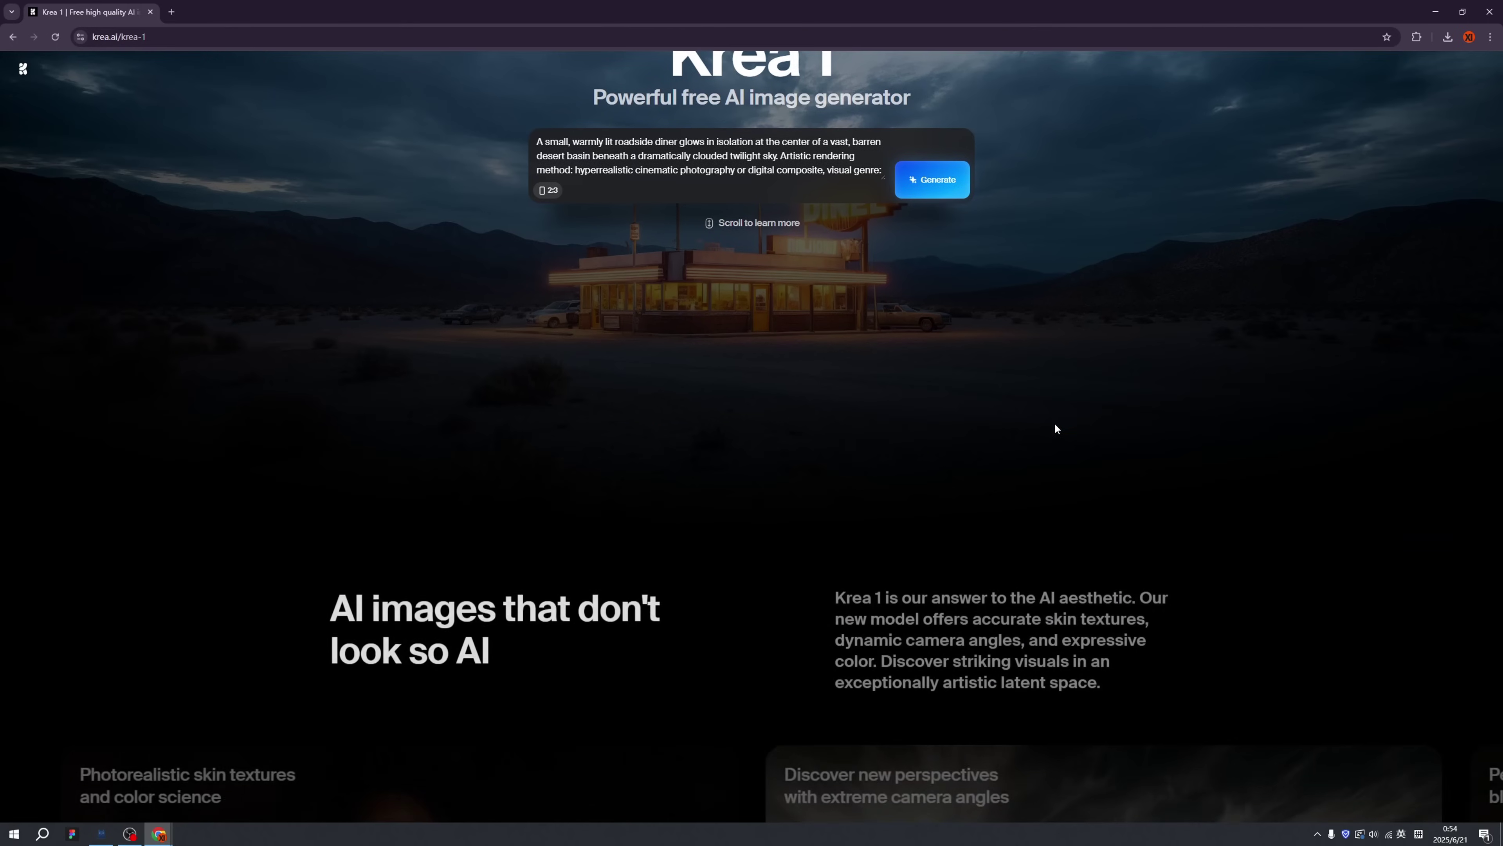
{"action": "scroll", "coordinate": [1054, 424], "scroll_direction": "down", "scroll_amount": 5}
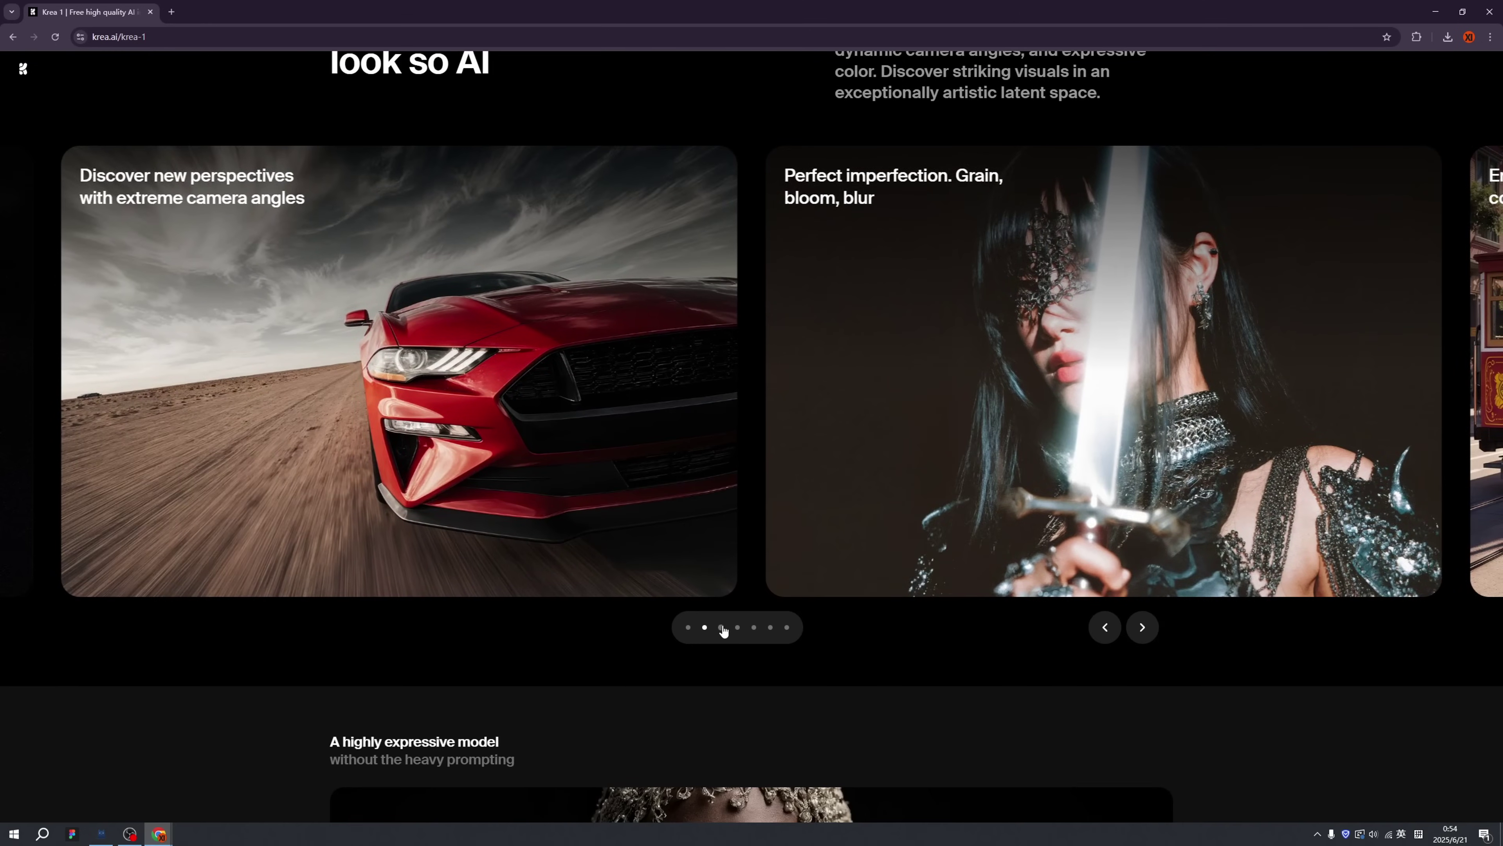
{"action": "left_click", "coordinate": [721, 628]}
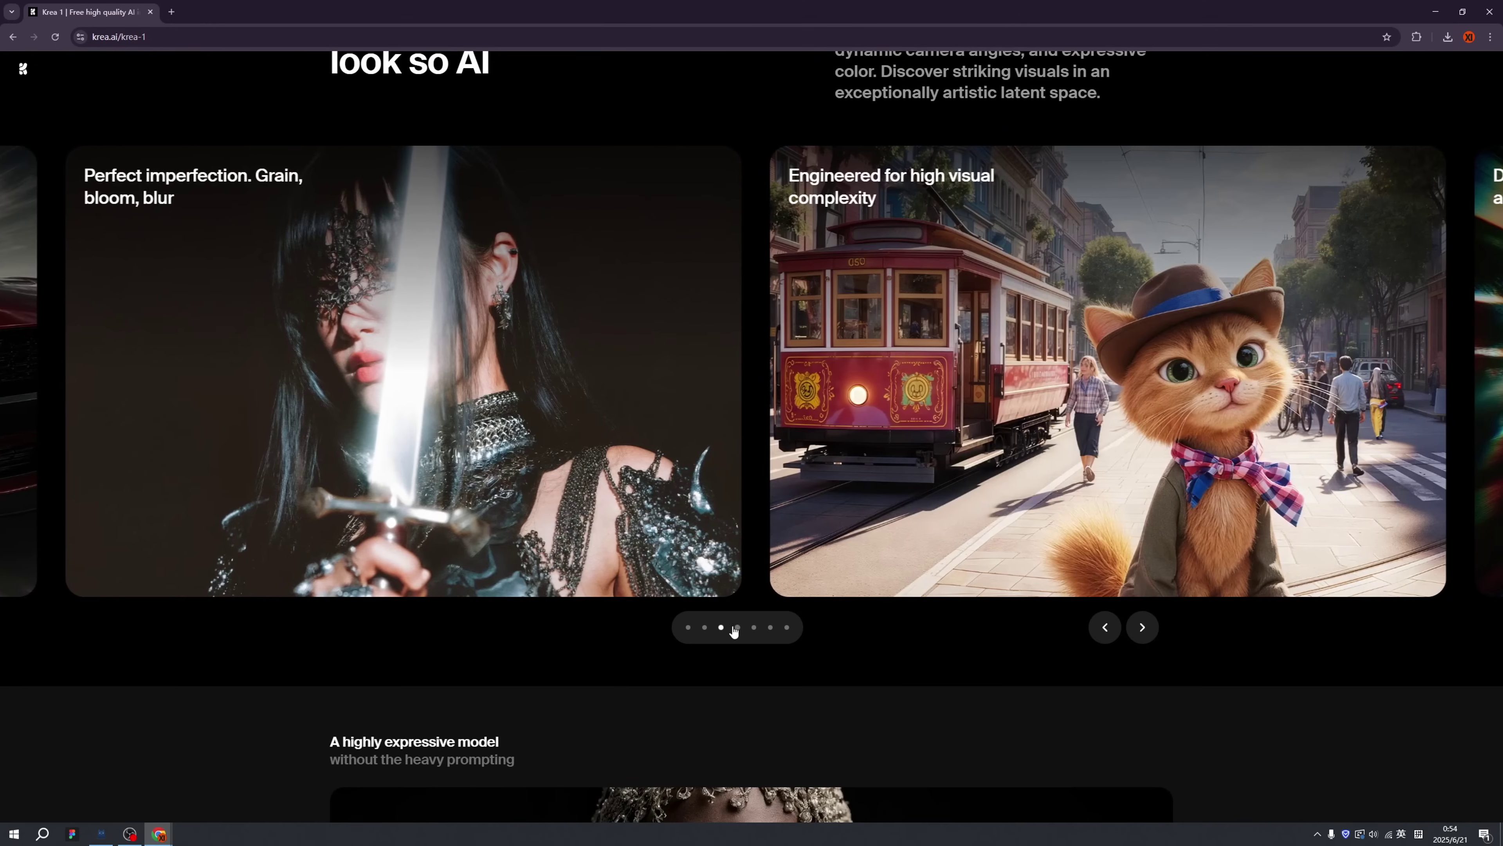
{"action": "left_click", "coordinate": [737, 627]}
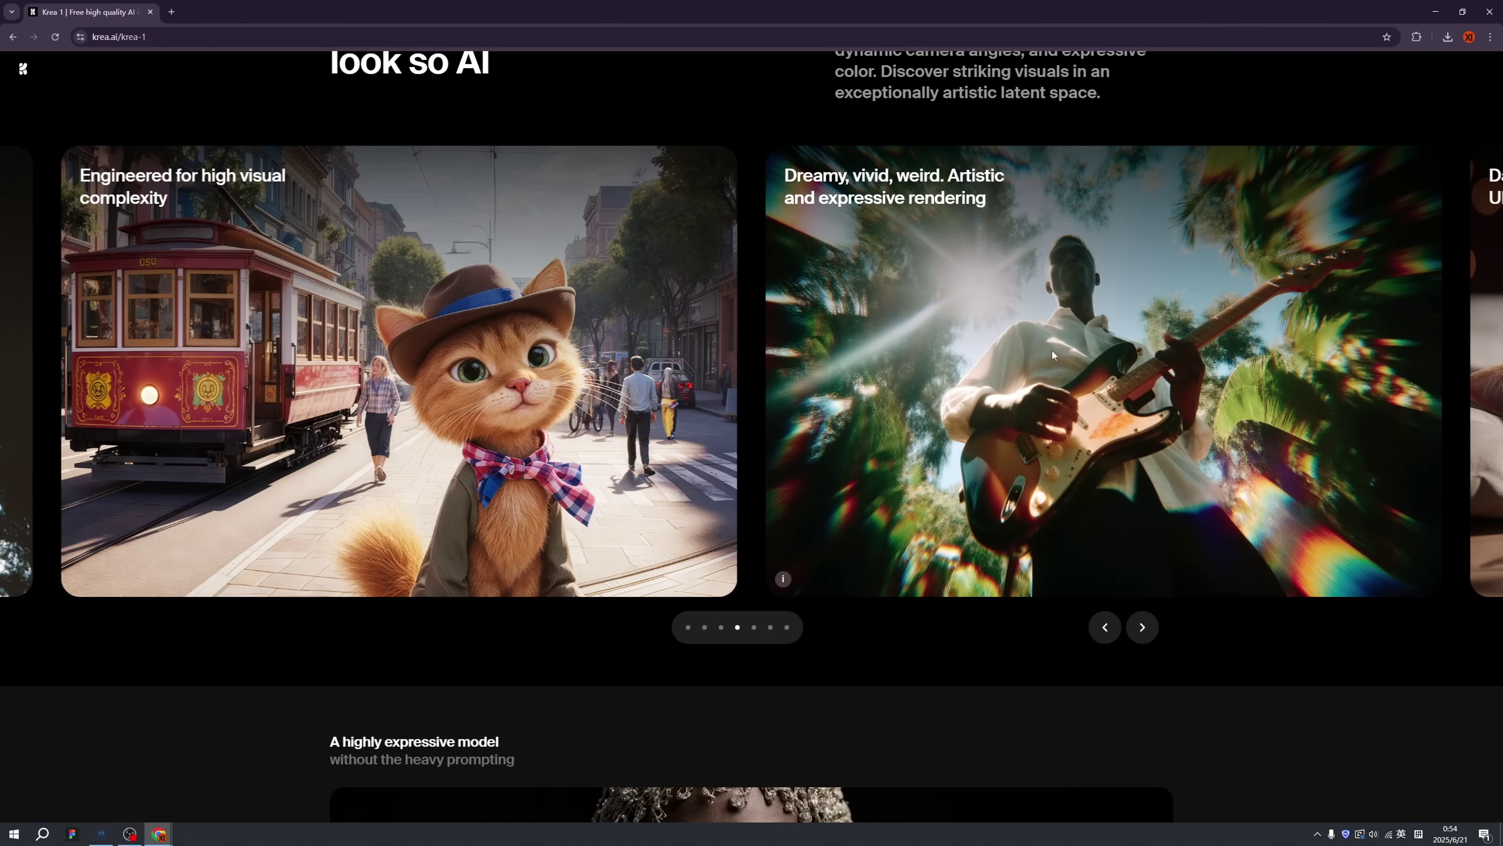
- Scroll further down the Krea 1 page to the 'And it's free' section
{"action": "scroll", "coordinate": [1006, 379], "scroll_direction": "right", "scroll_amount": 3}
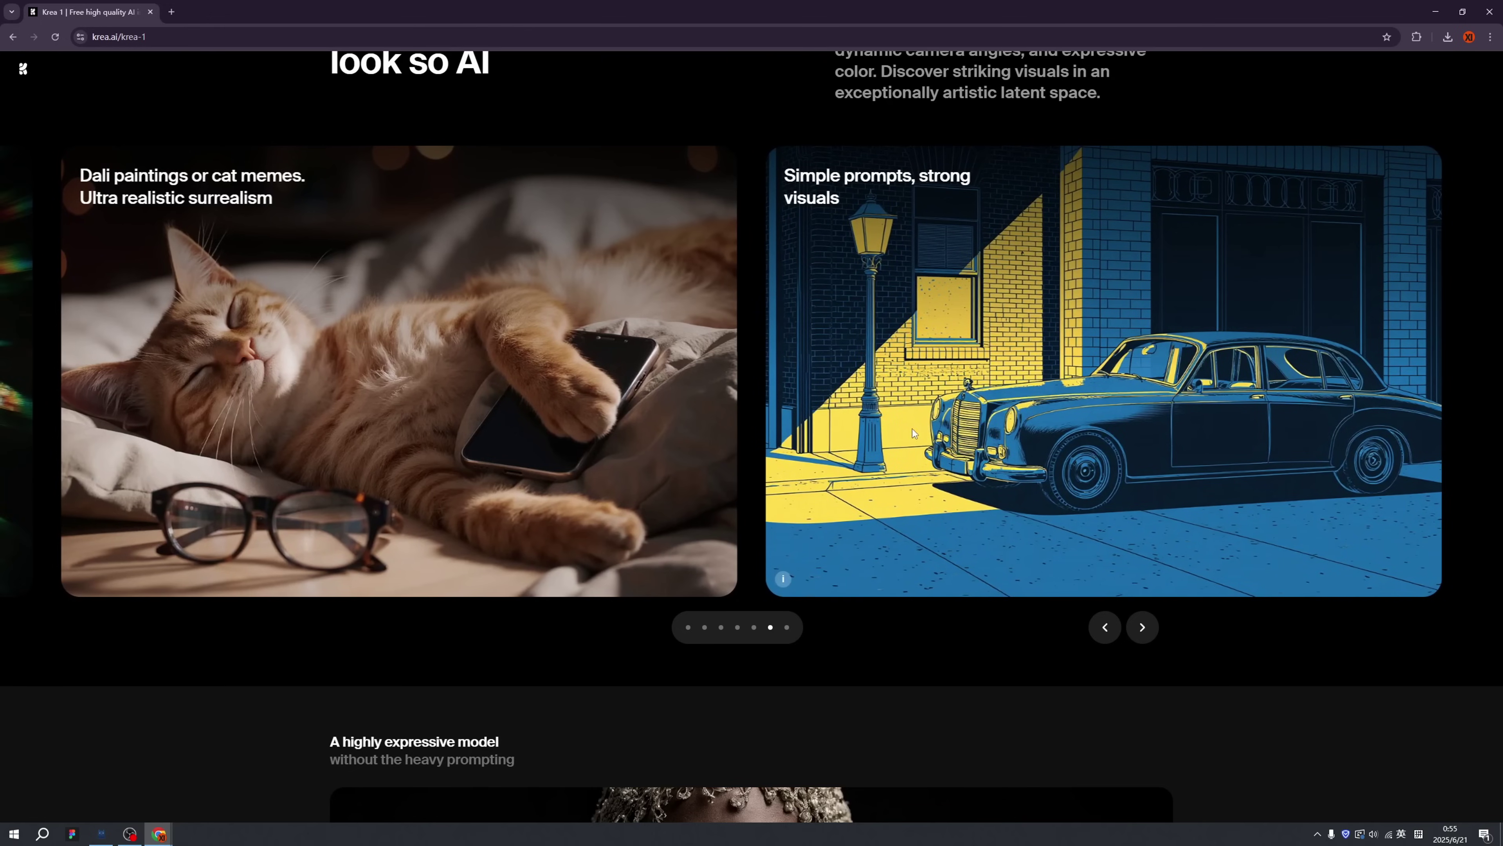
{"action": "scroll", "coordinate": [913, 473], "scroll_direction": "down", "scroll_amount": 4}
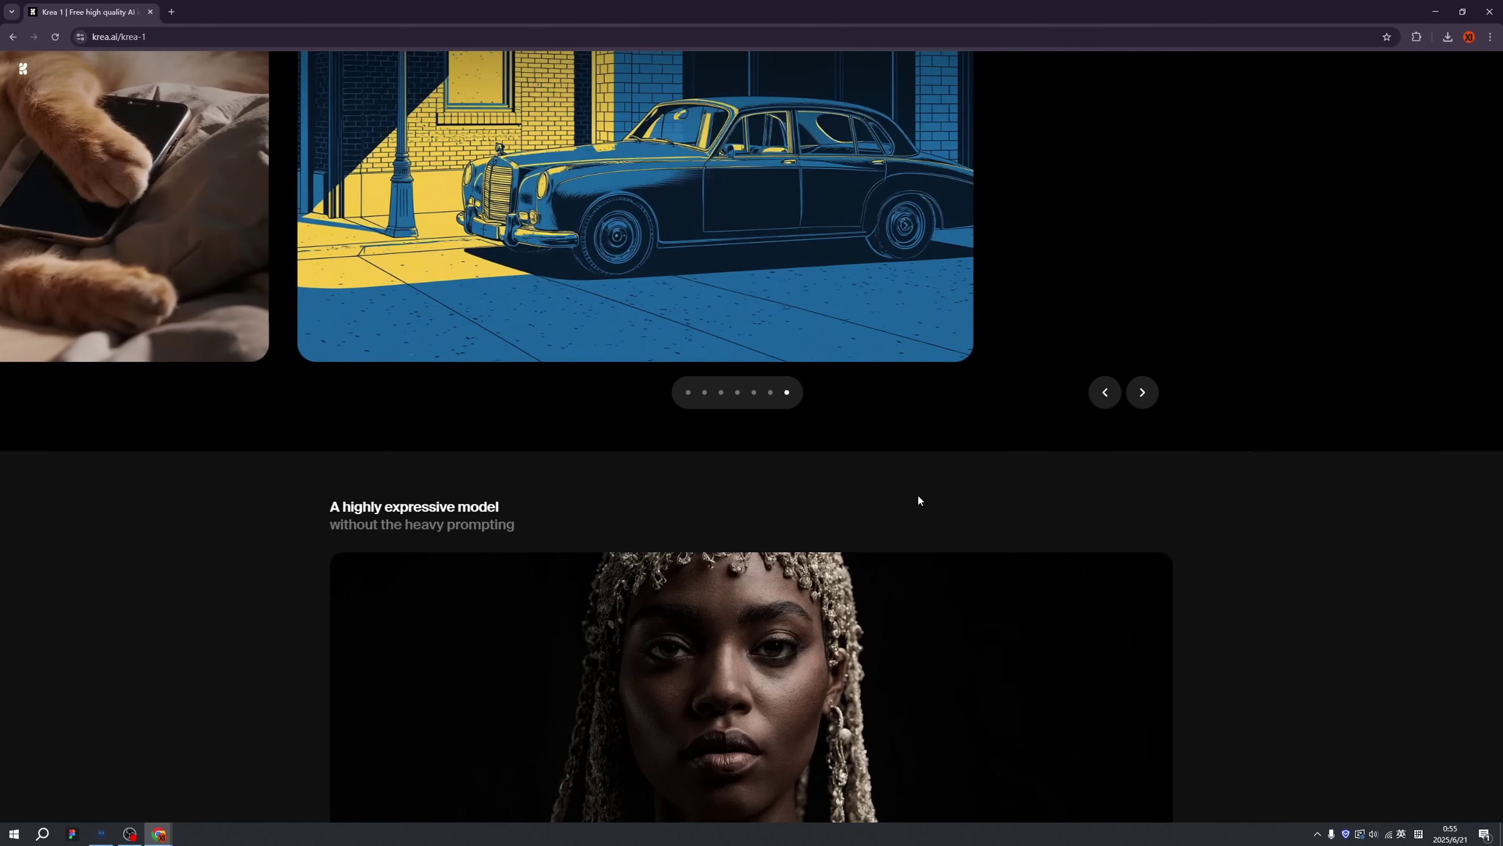
{"action": "scroll", "coordinate": [918, 501], "scroll_direction": "down", "scroll_amount": 7}
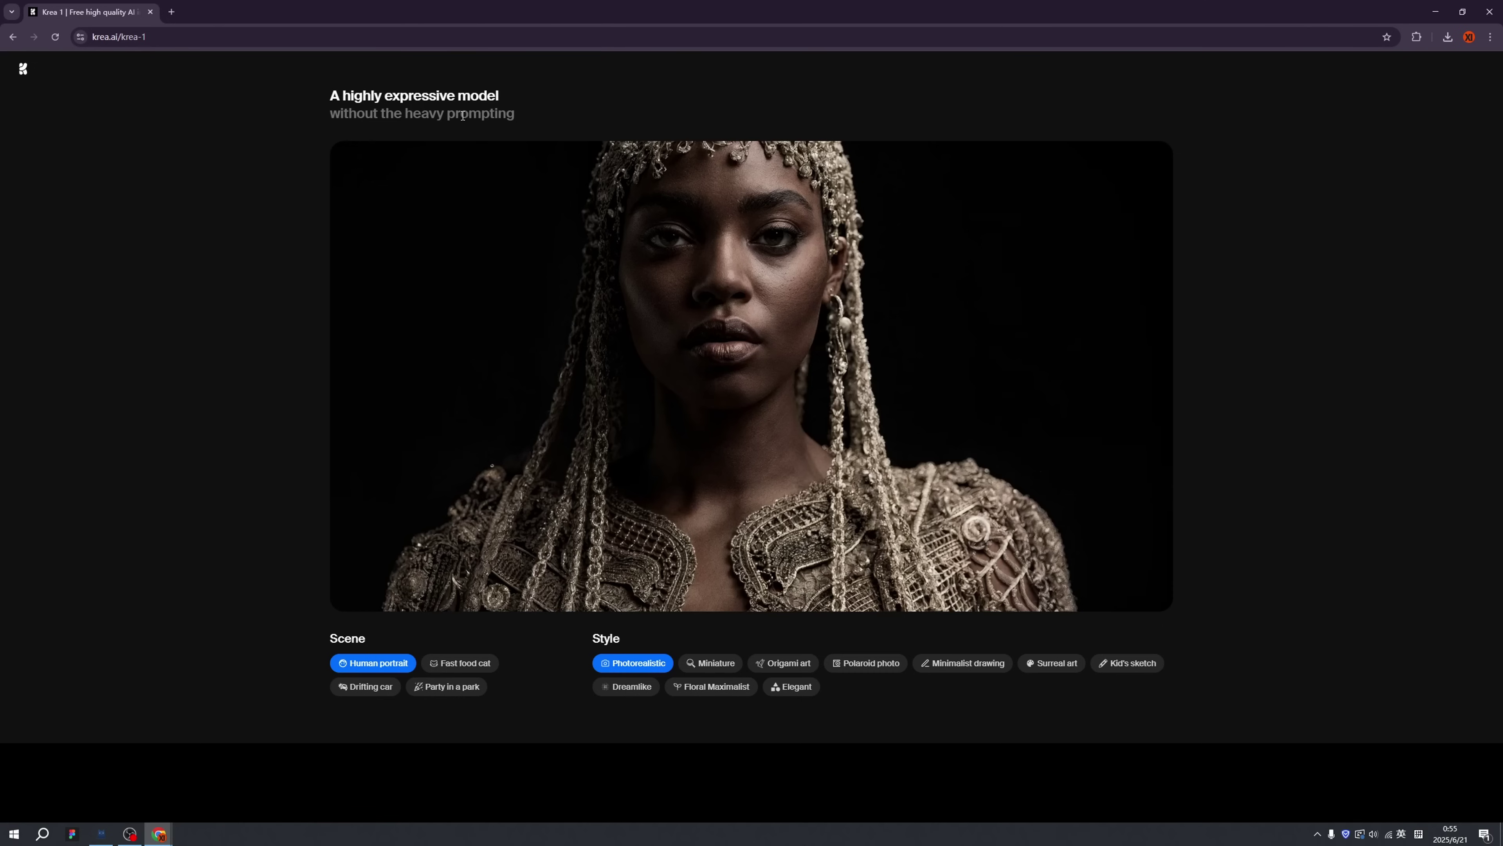
{"action": "scroll", "coordinate": [981, 521], "scroll_direction": "down", "scroll_amount": 10}
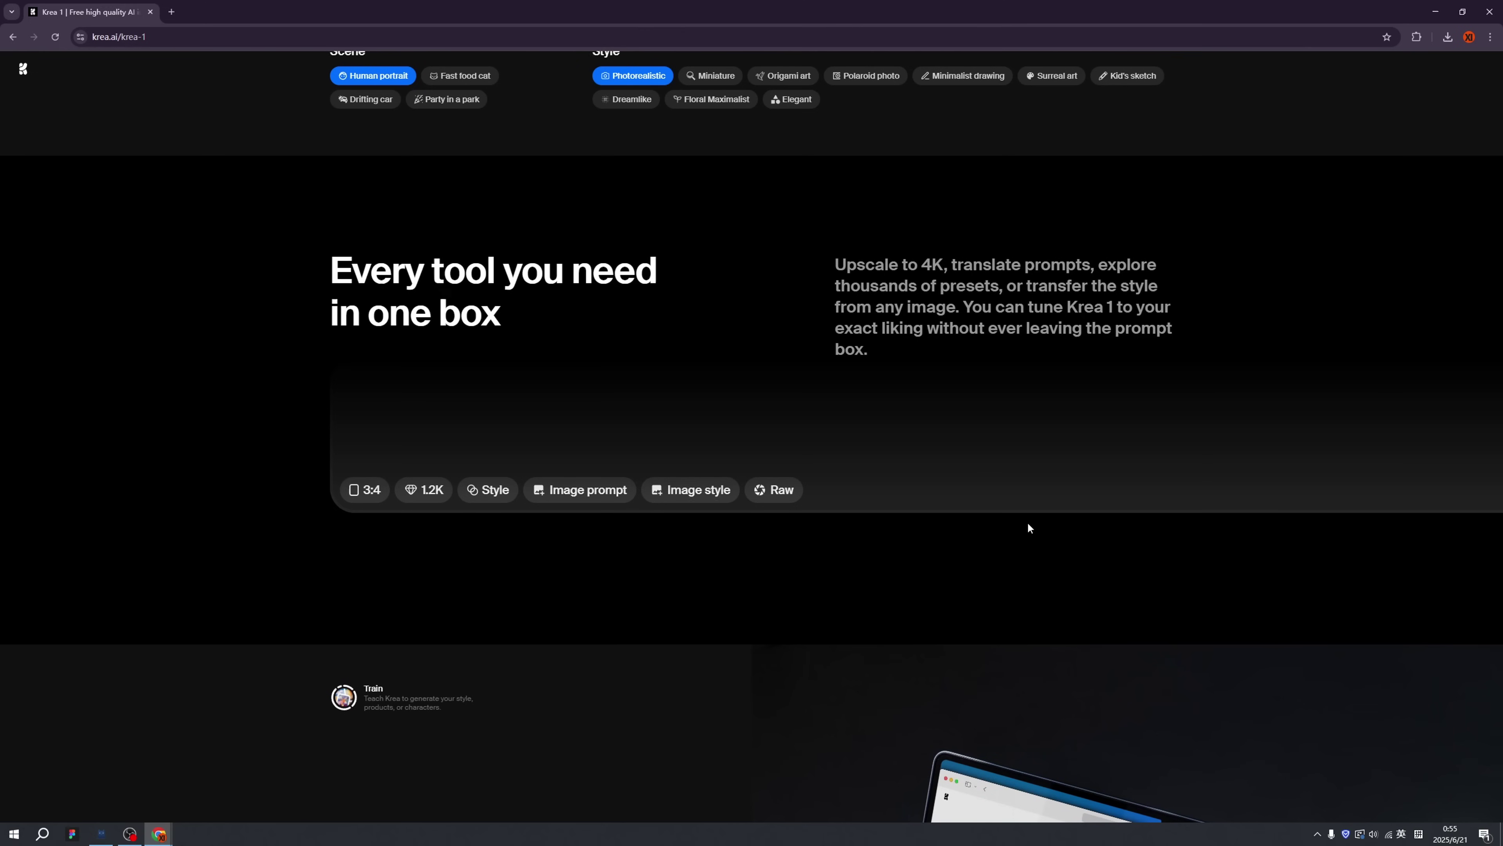
{"action": "scroll", "coordinate": [1031, 521], "scroll_direction": "down", "scroll_amount": 15}
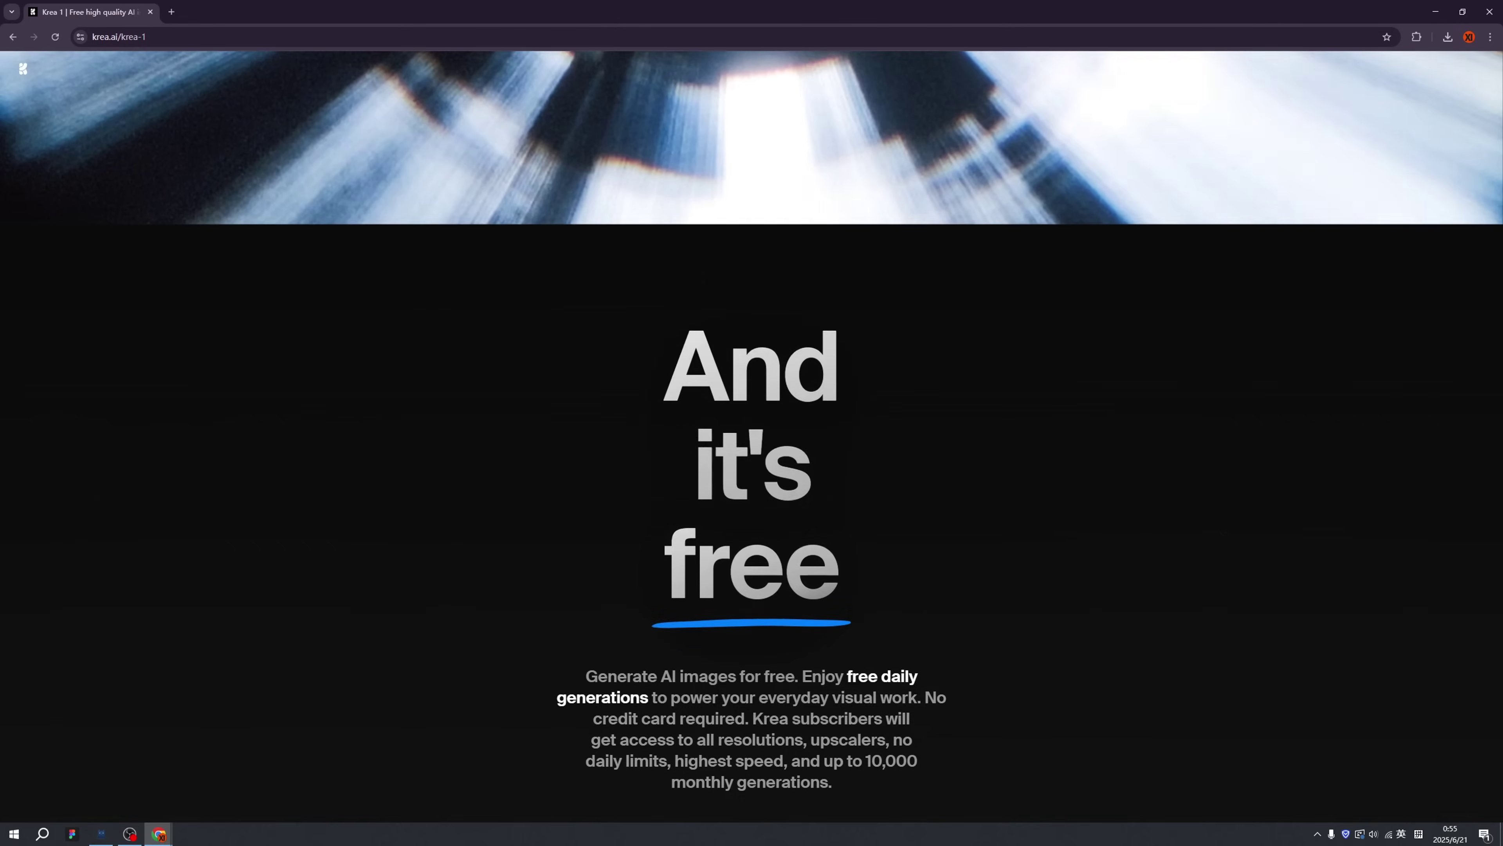
{"action": "scroll", "coordinate": [1033, 519], "scroll_direction": "down", "scroll_amount": 3}
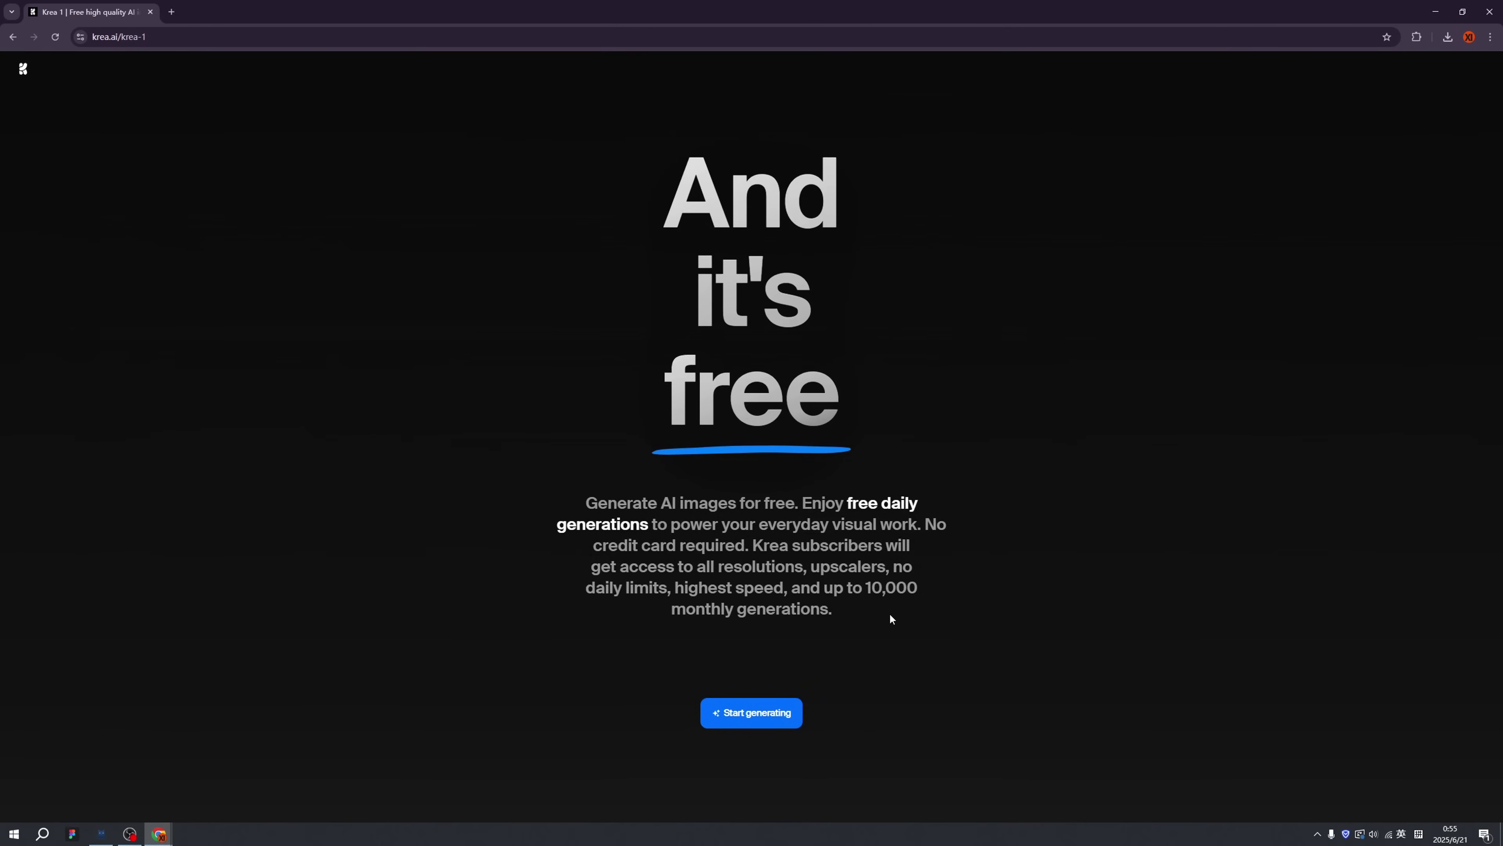
- Enter the woman-playing-guitar-in-a-70s-bar prompt with strong movie-like colour, set 16:9, and generate
{"action": "left_click", "coordinate": [767, 712]}
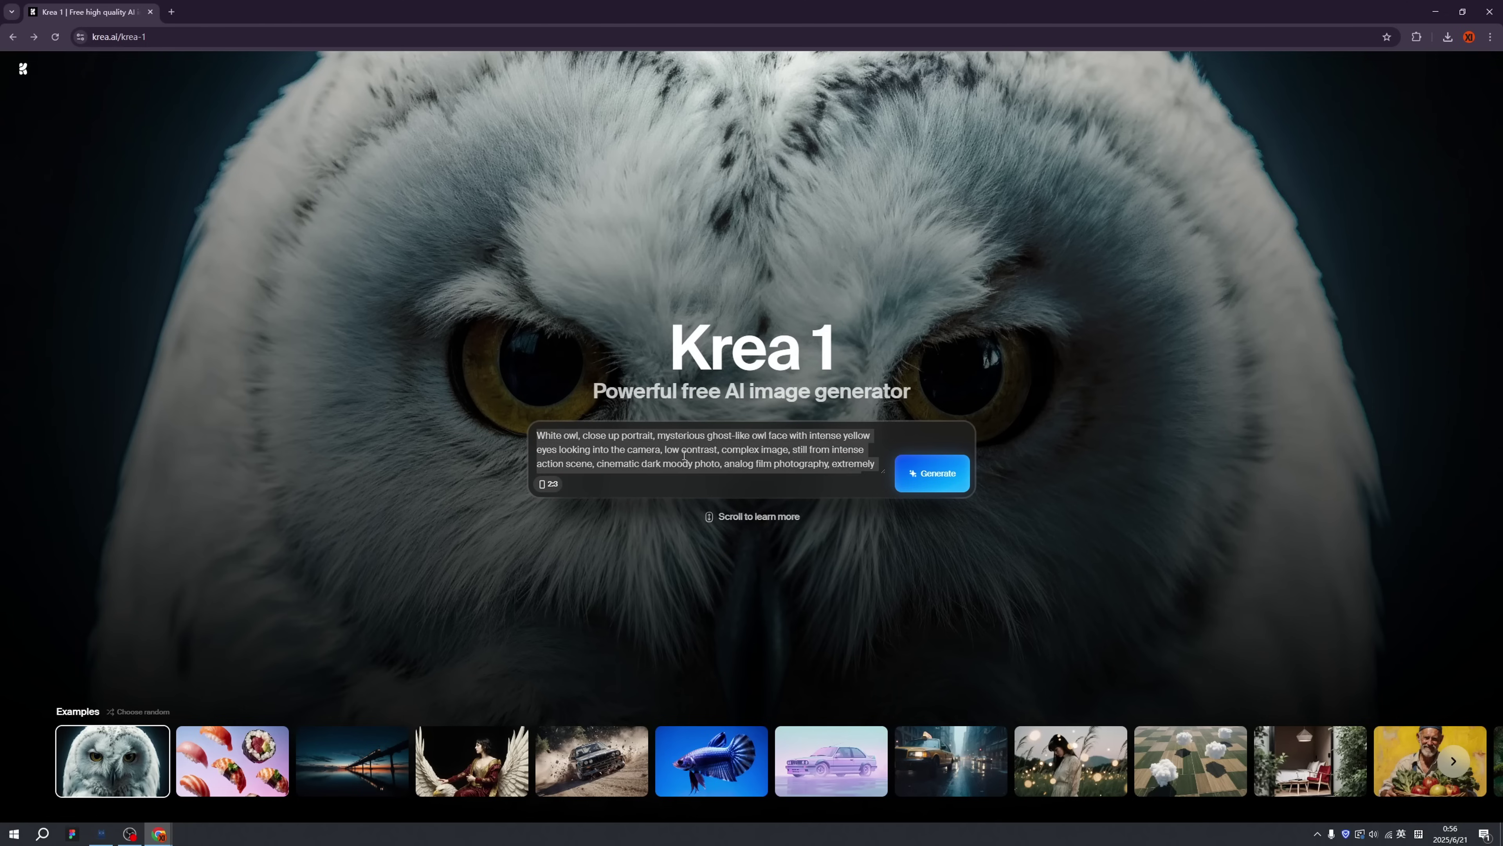
{"action": "type", "text": "A beati"}
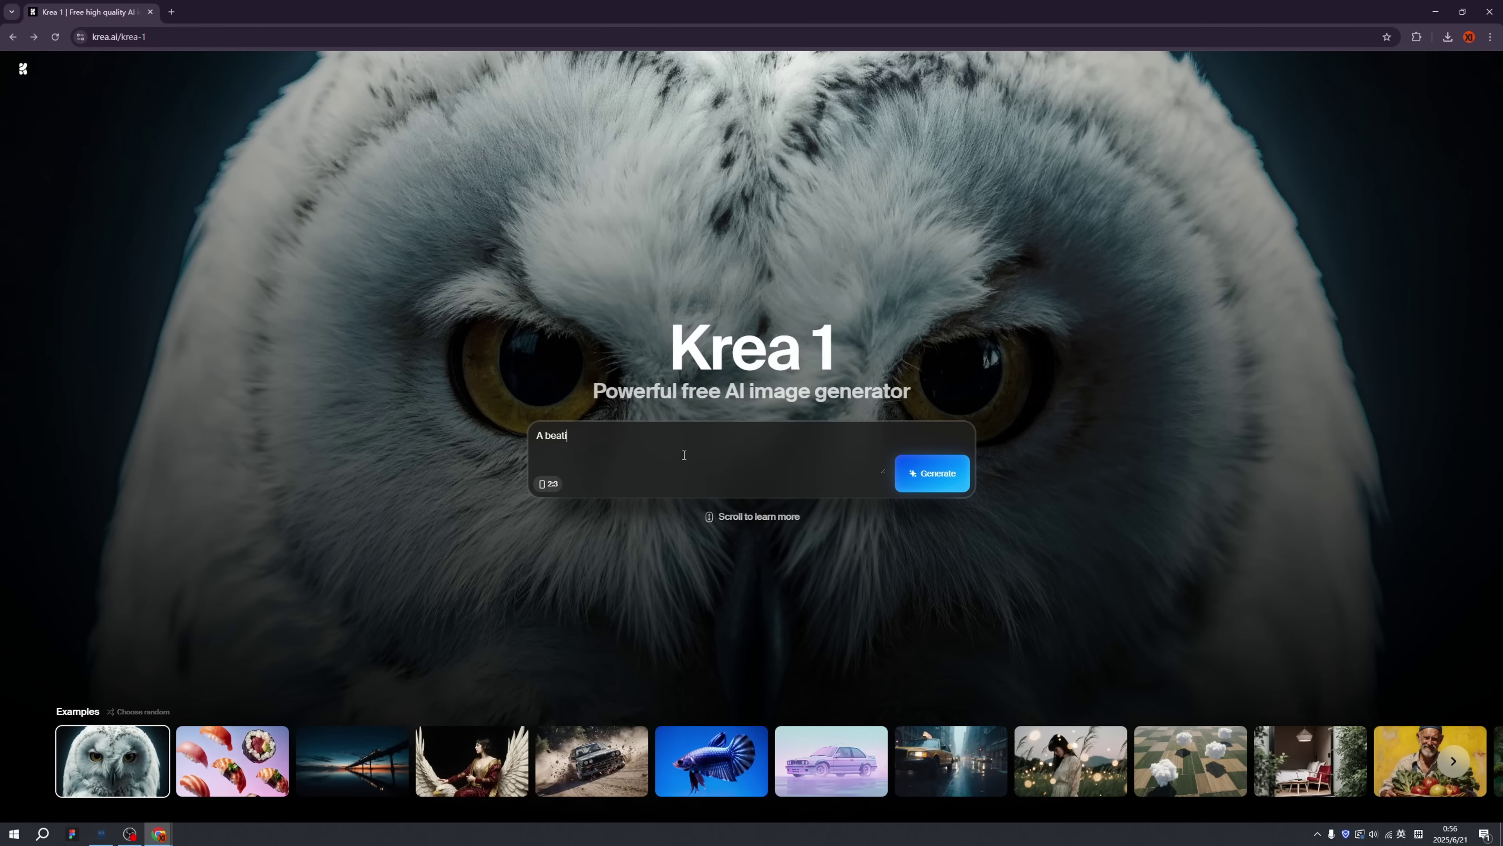
{"action": "type", "text": "ful woman playing a guitar in a 70s bar, very strong color, like movie, in blue sky, dramatic"}
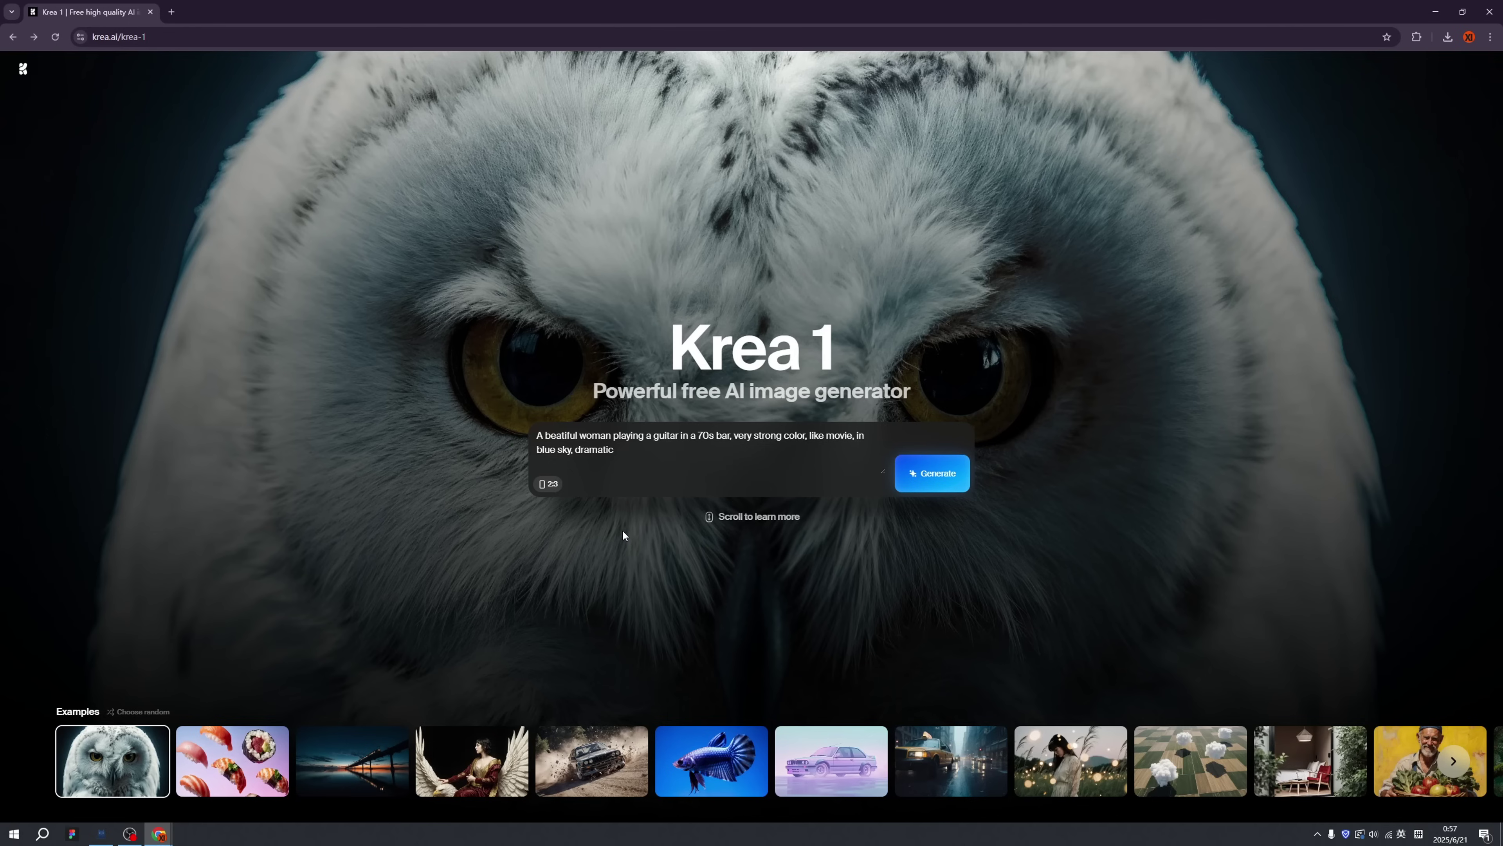
{"action": "left_click", "coordinate": [549, 485]}
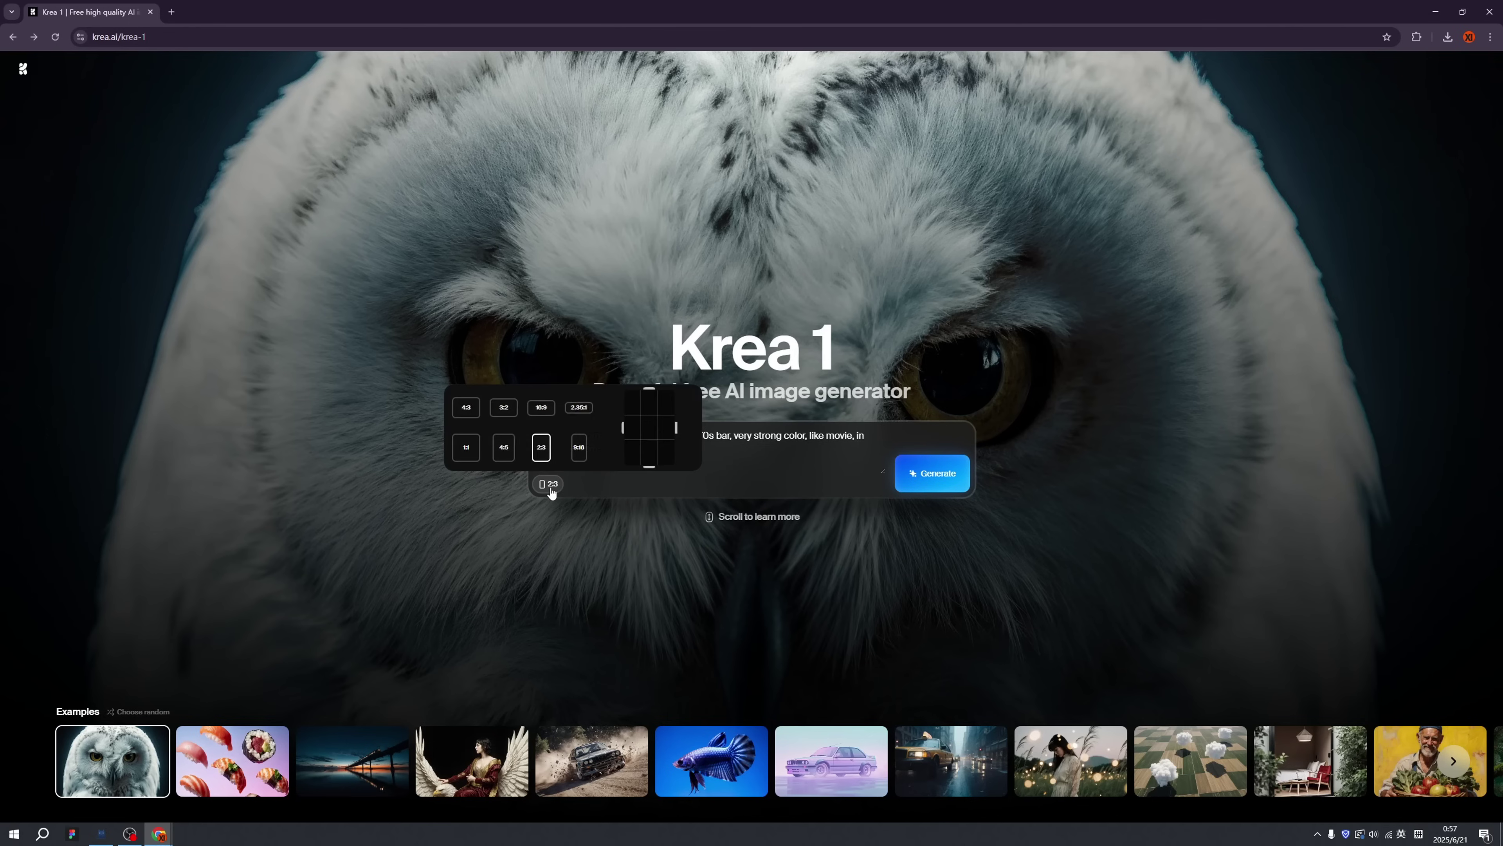
{"action": "left_click", "coordinate": [579, 409]}
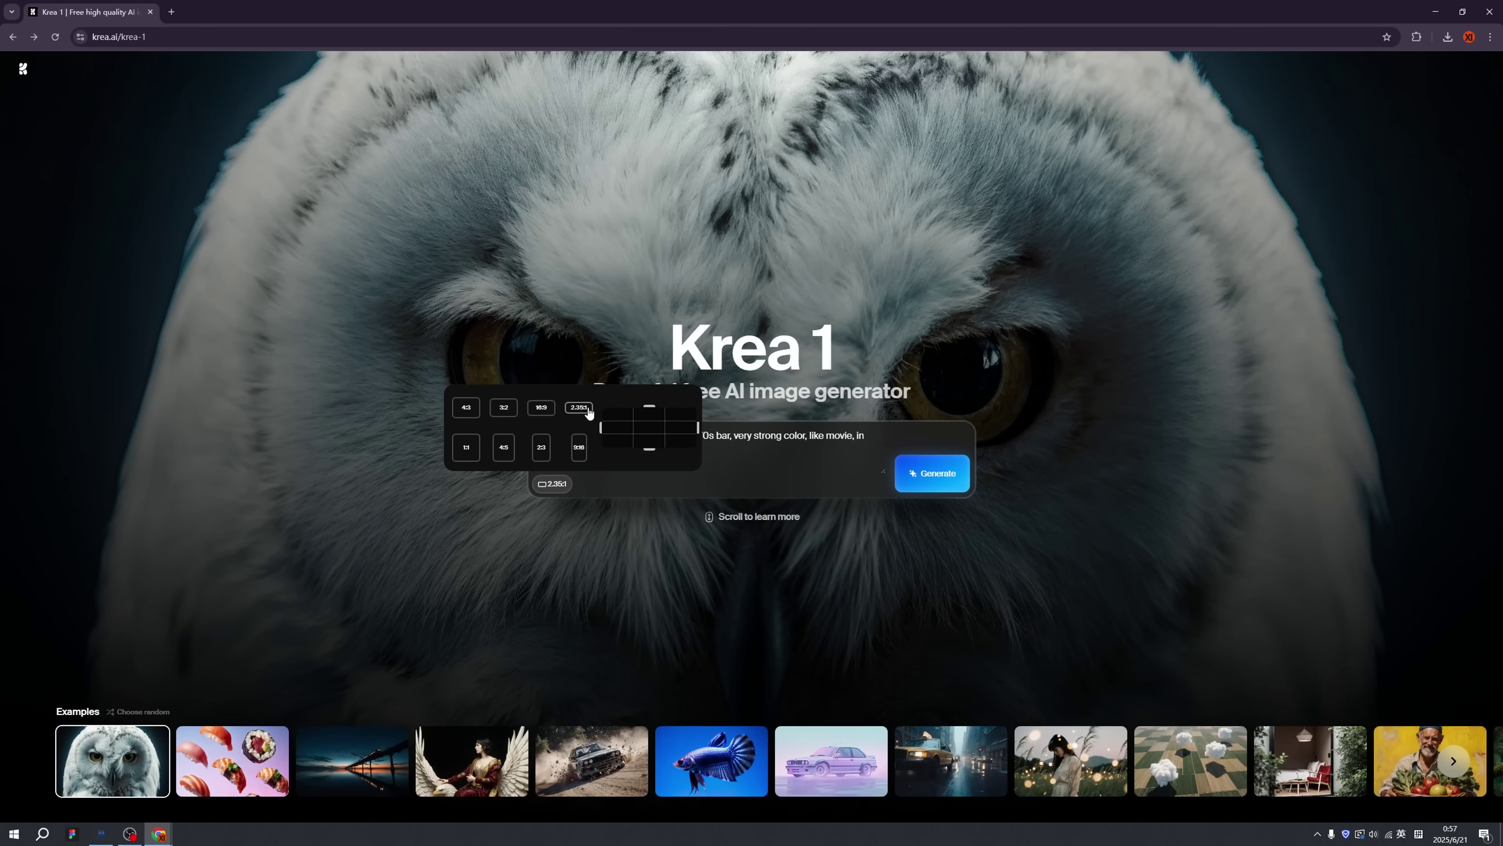
{"action": "left_click", "coordinate": [543, 411]}
{"action": "left_click", "coordinate": [919, 481]}
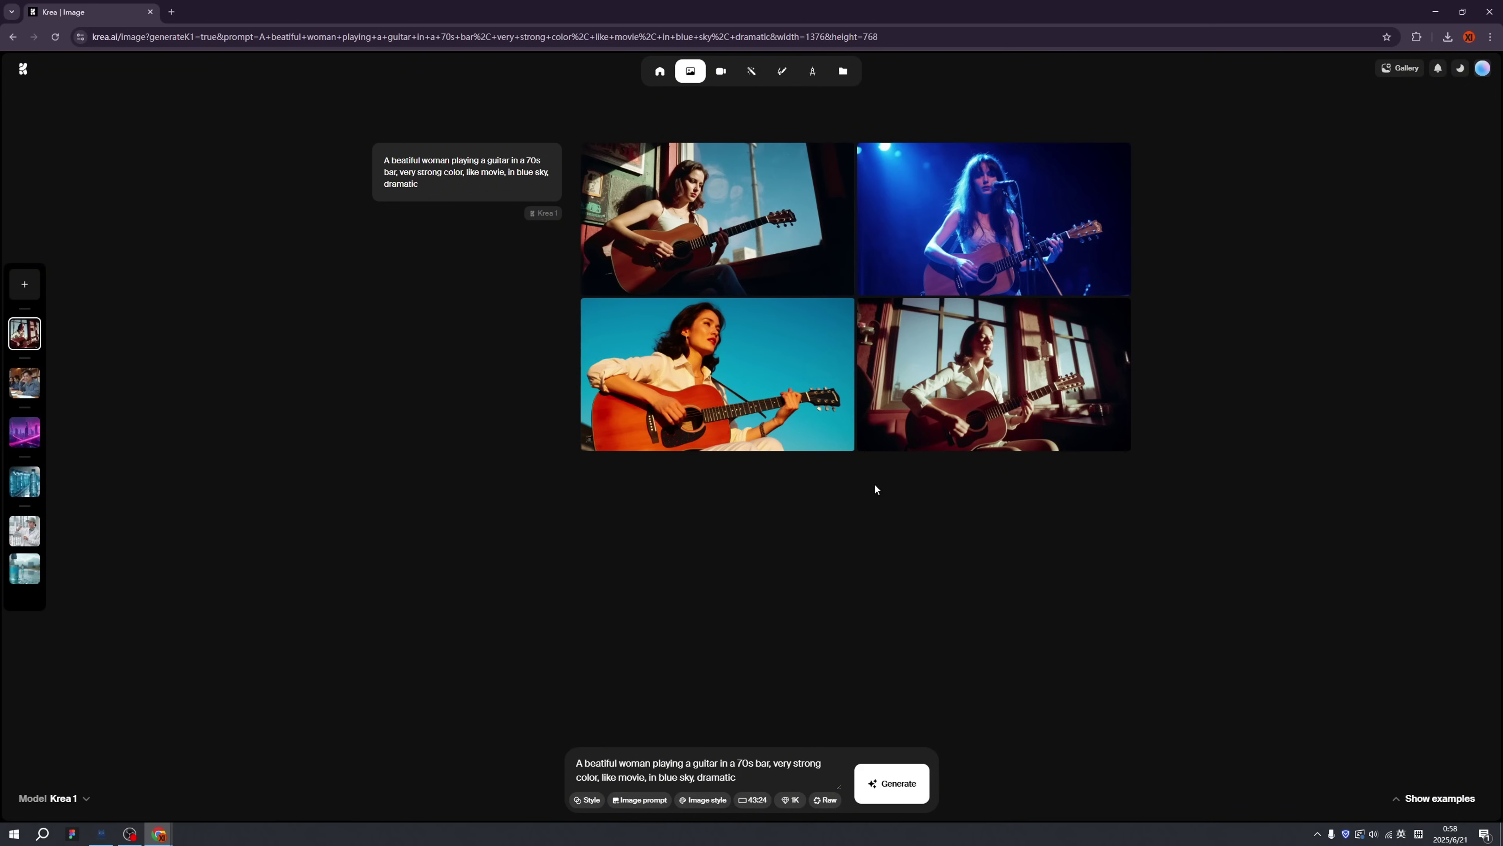
- Enlarge the guitar images, including the blue-stage guitarist, and browse the four results full-size
{"action": "left_click", "coordinate": [740, 254]}
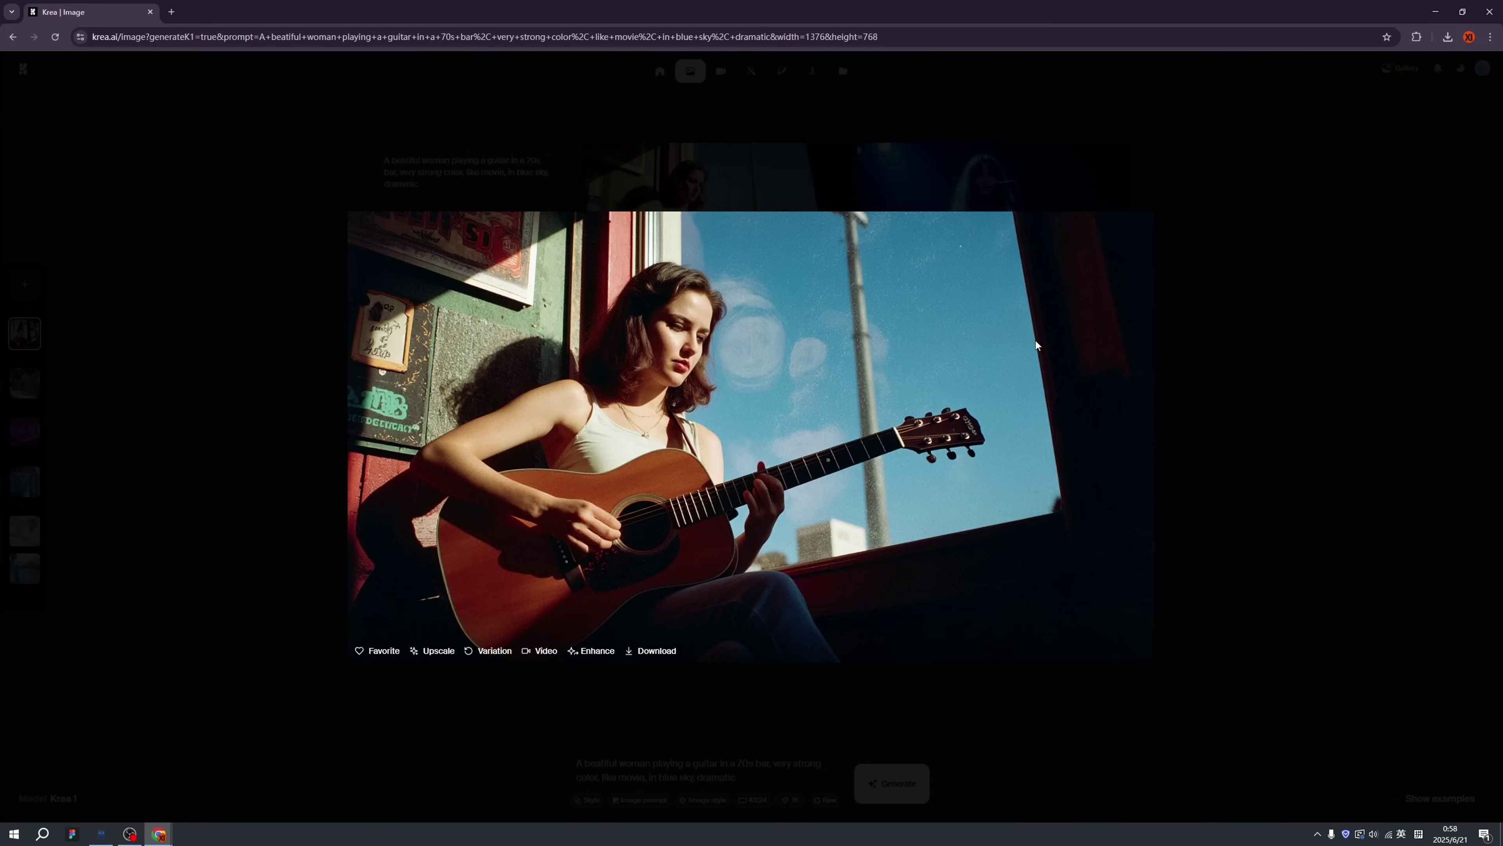
{"action": "left_click", "coordinate": [1227, 350]}
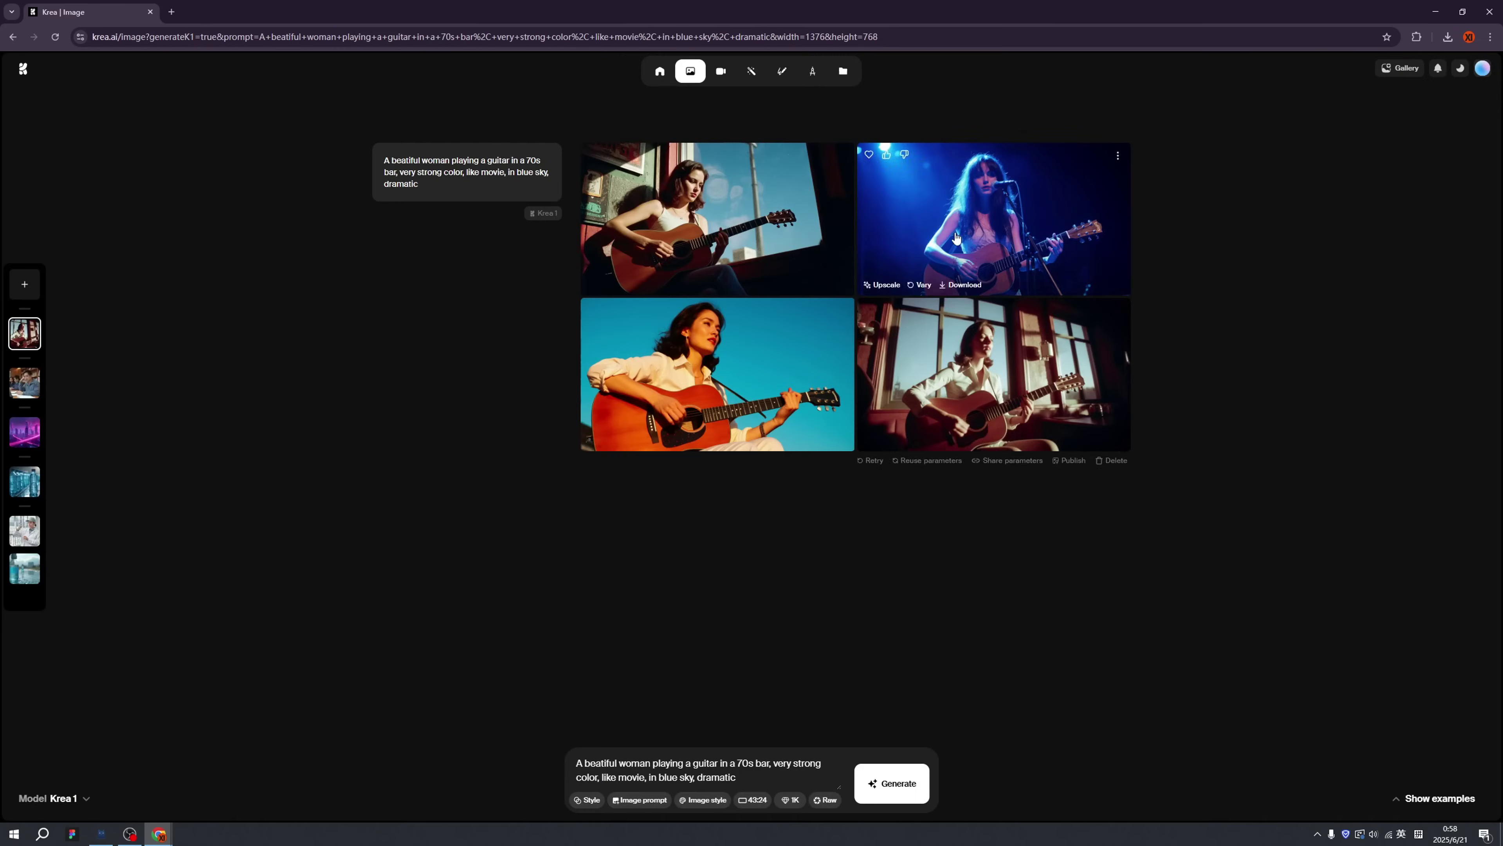
{"action": "left_click", "coordinate": [976, 254]}
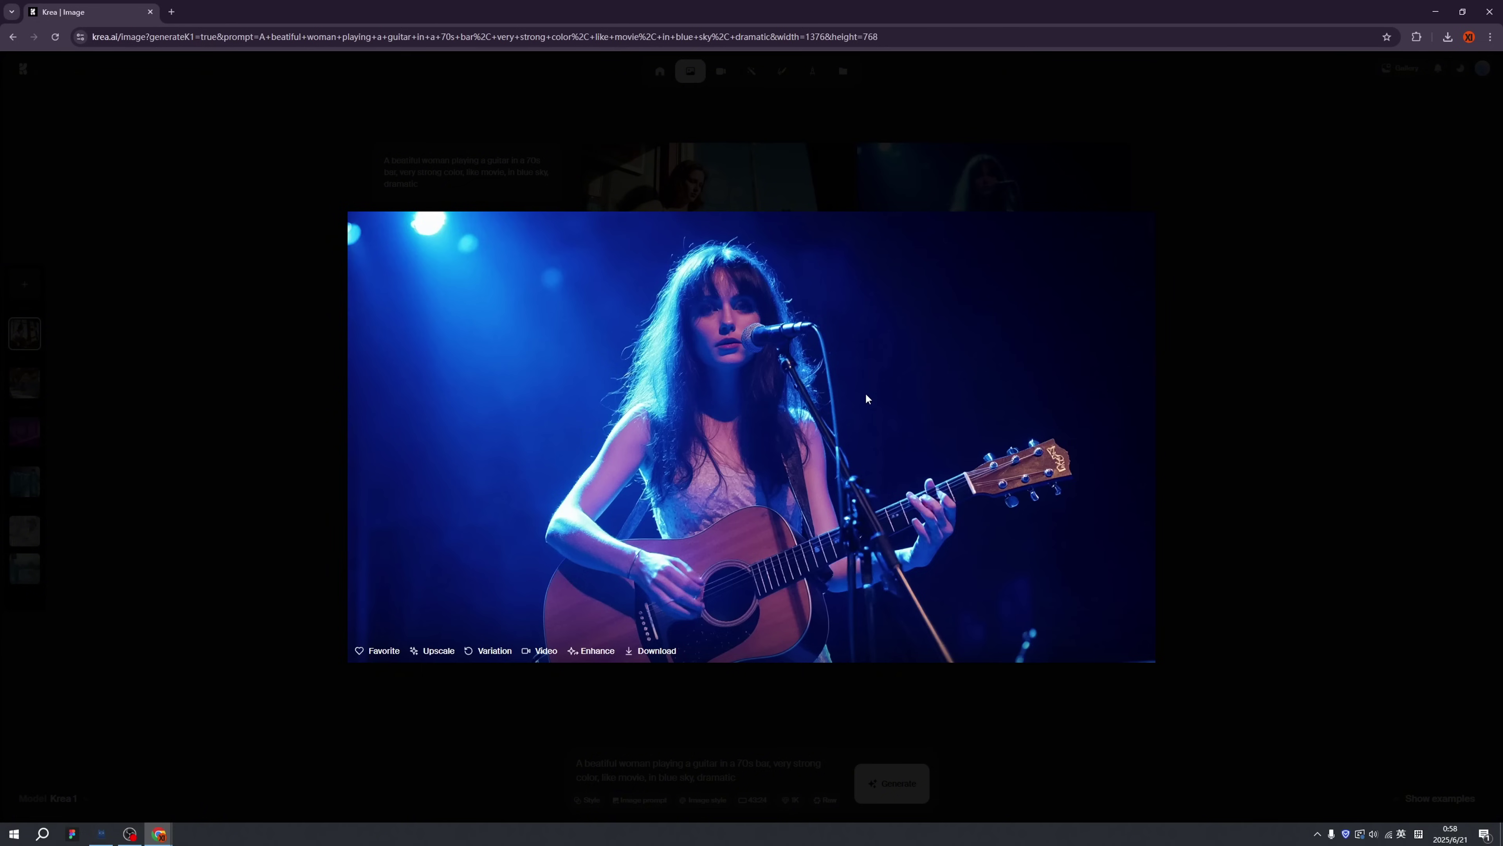
{"action": "key", "text": "Right"}
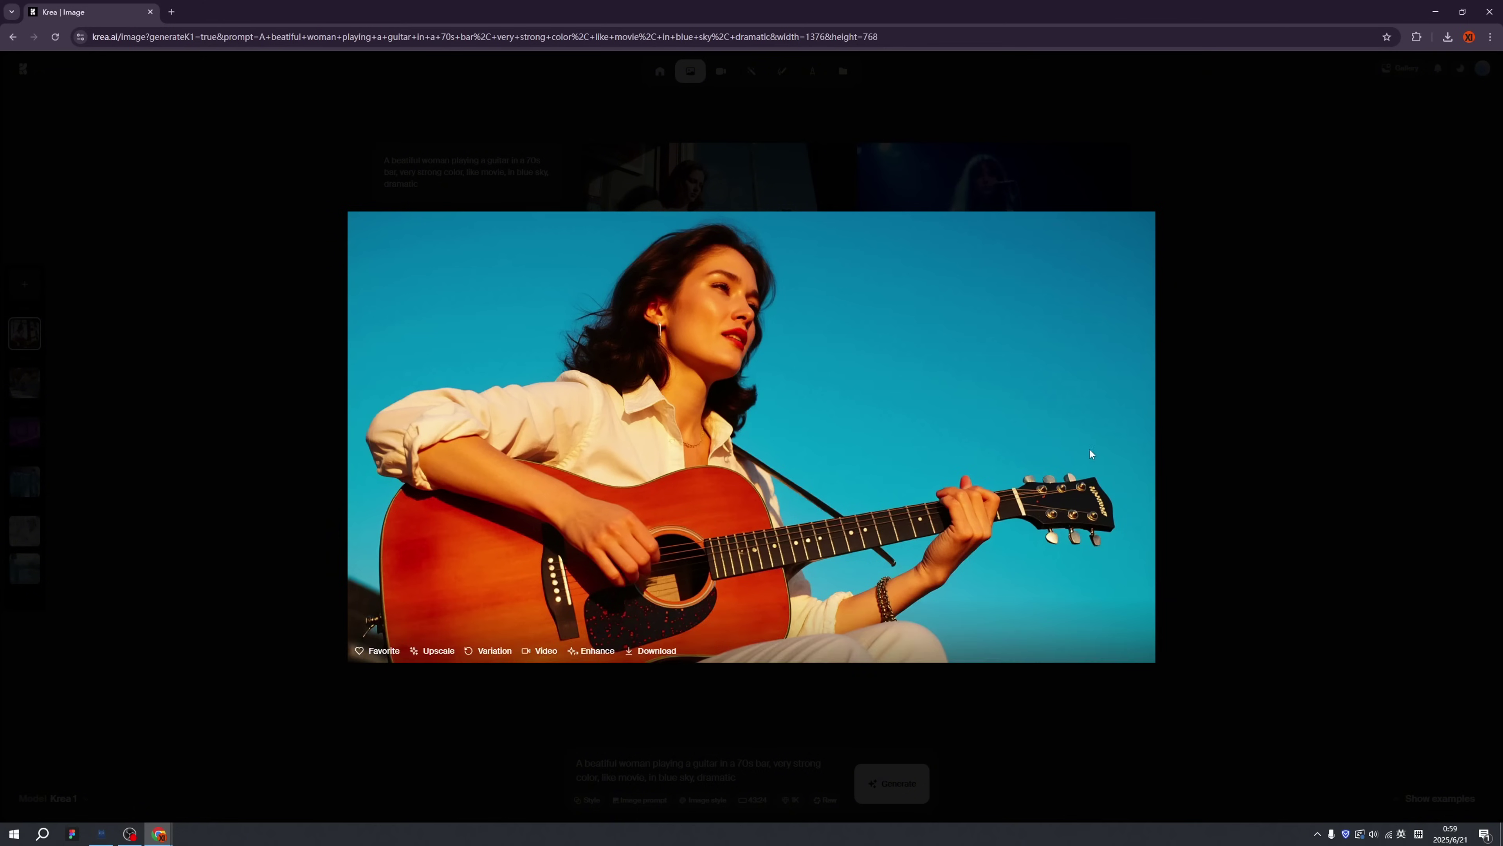
{"action": "mouse_move", "coordinate": [799, 313]}
{"action": "key", "text": "Right"}
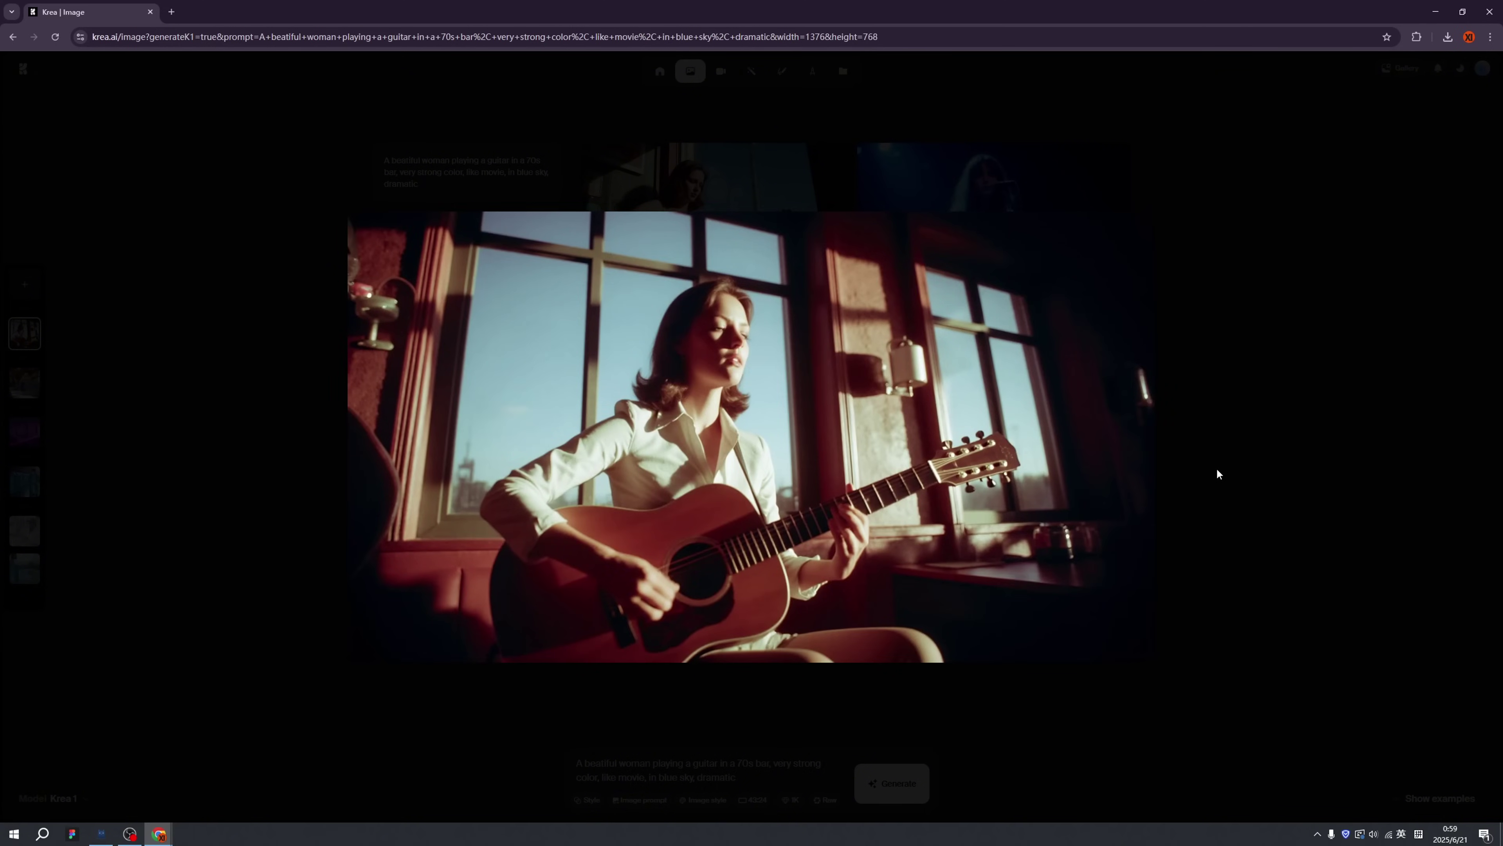
{"action": "left_click", "coordinate": [1216, 468]}
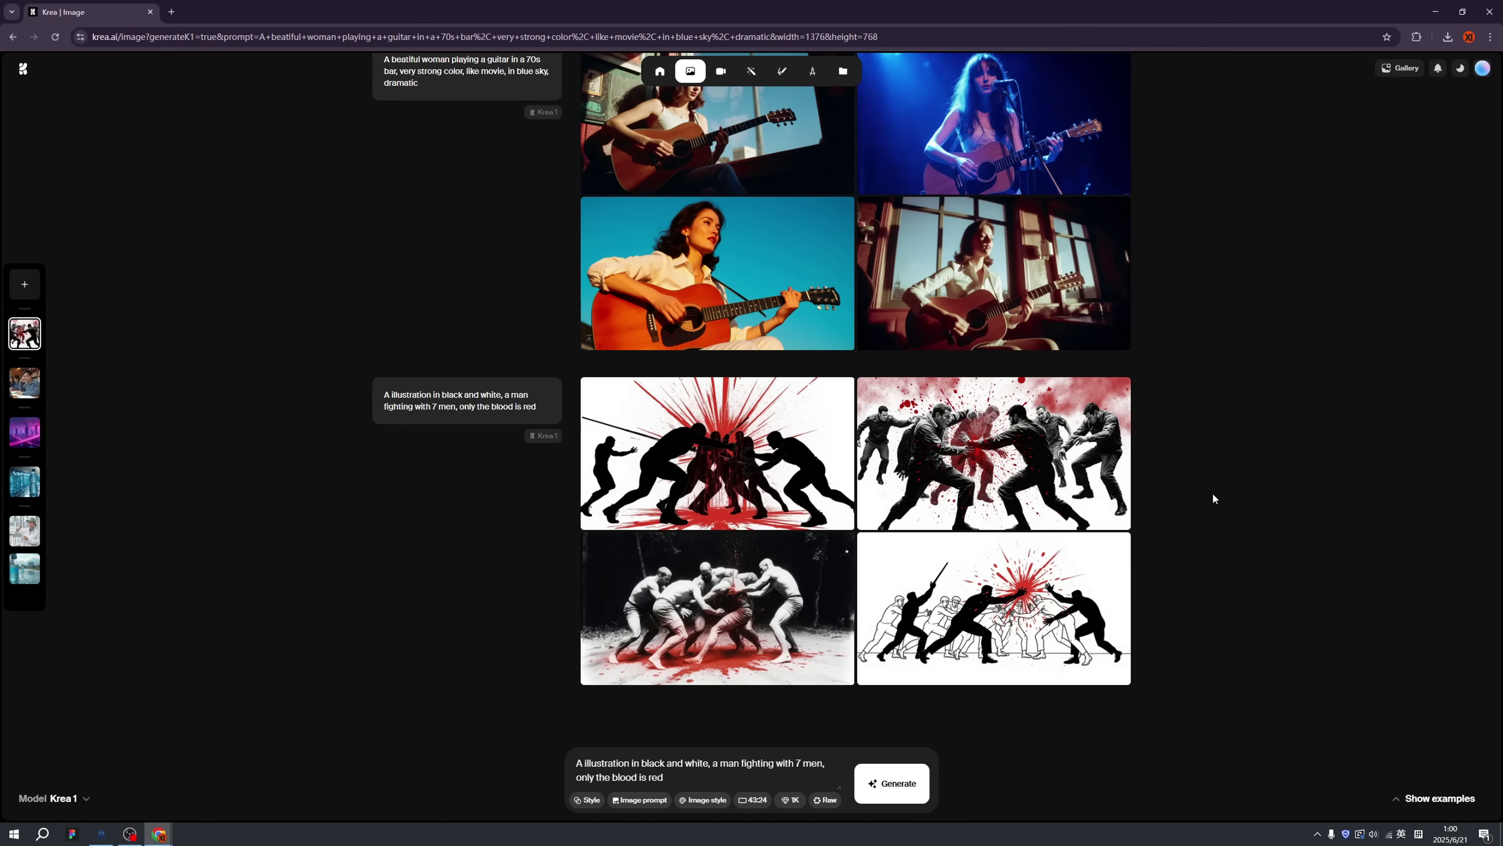
{"action": "left_click", "coordinate": [769, 453]}
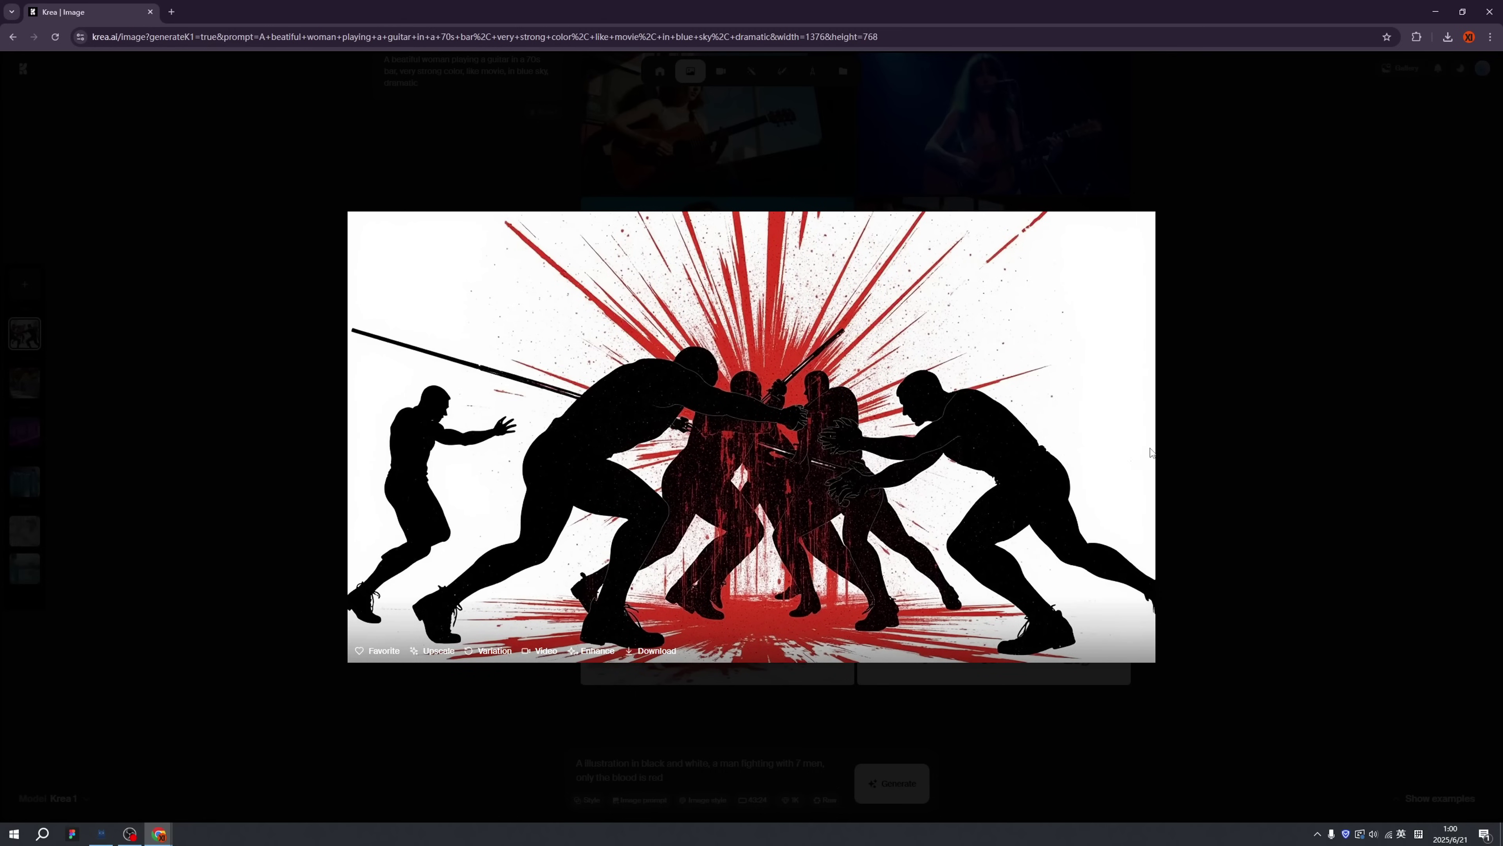
{"action": "left_click", "coordinate": [1197, 440]}
{"action": "left_click", "coordinate": [1030, 458]}
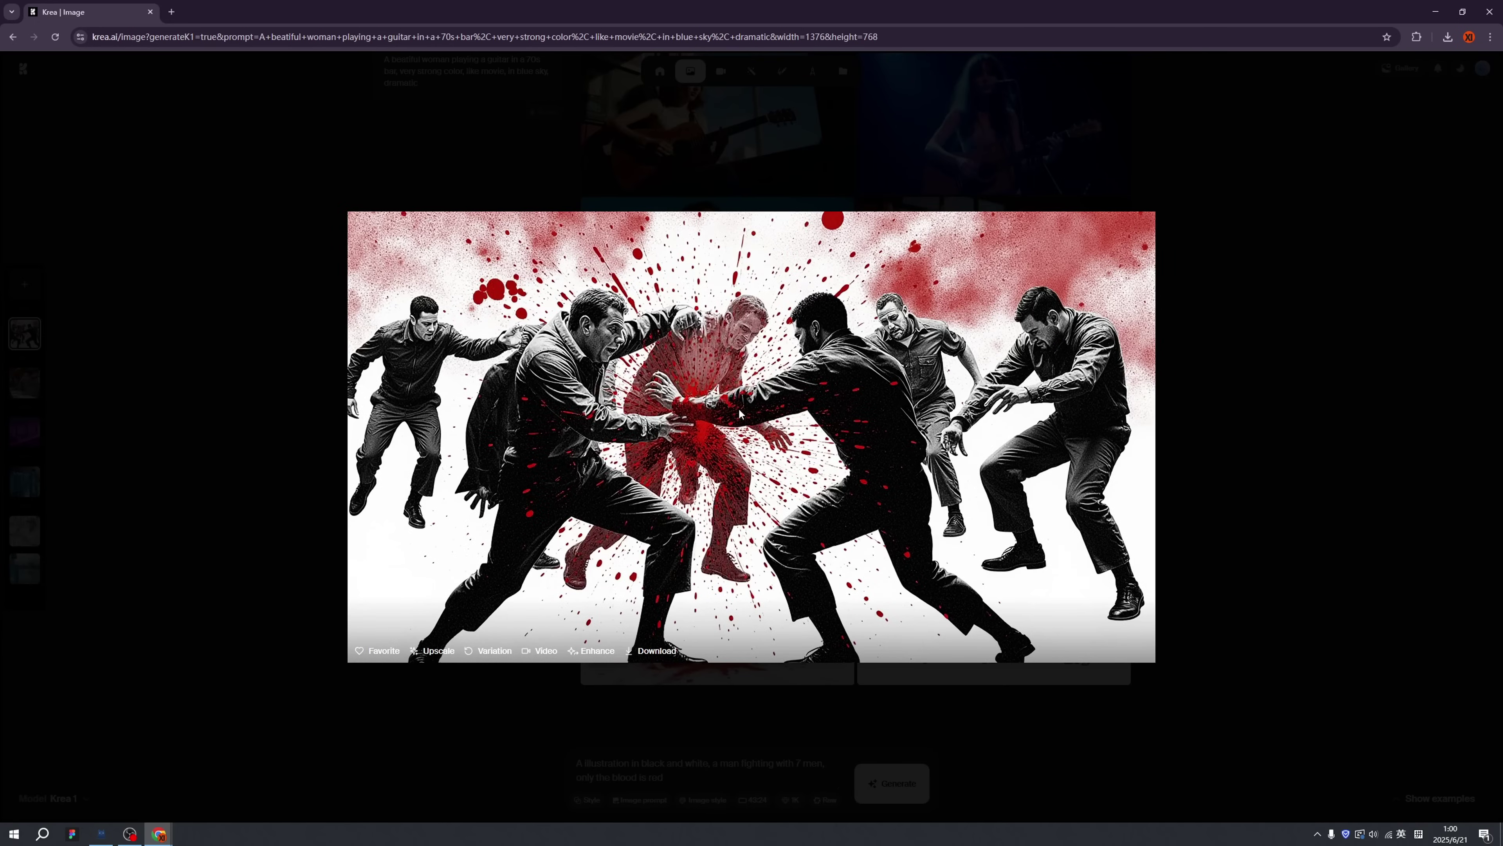
{"action": "left_click", "coordinate": [1186, 419]}
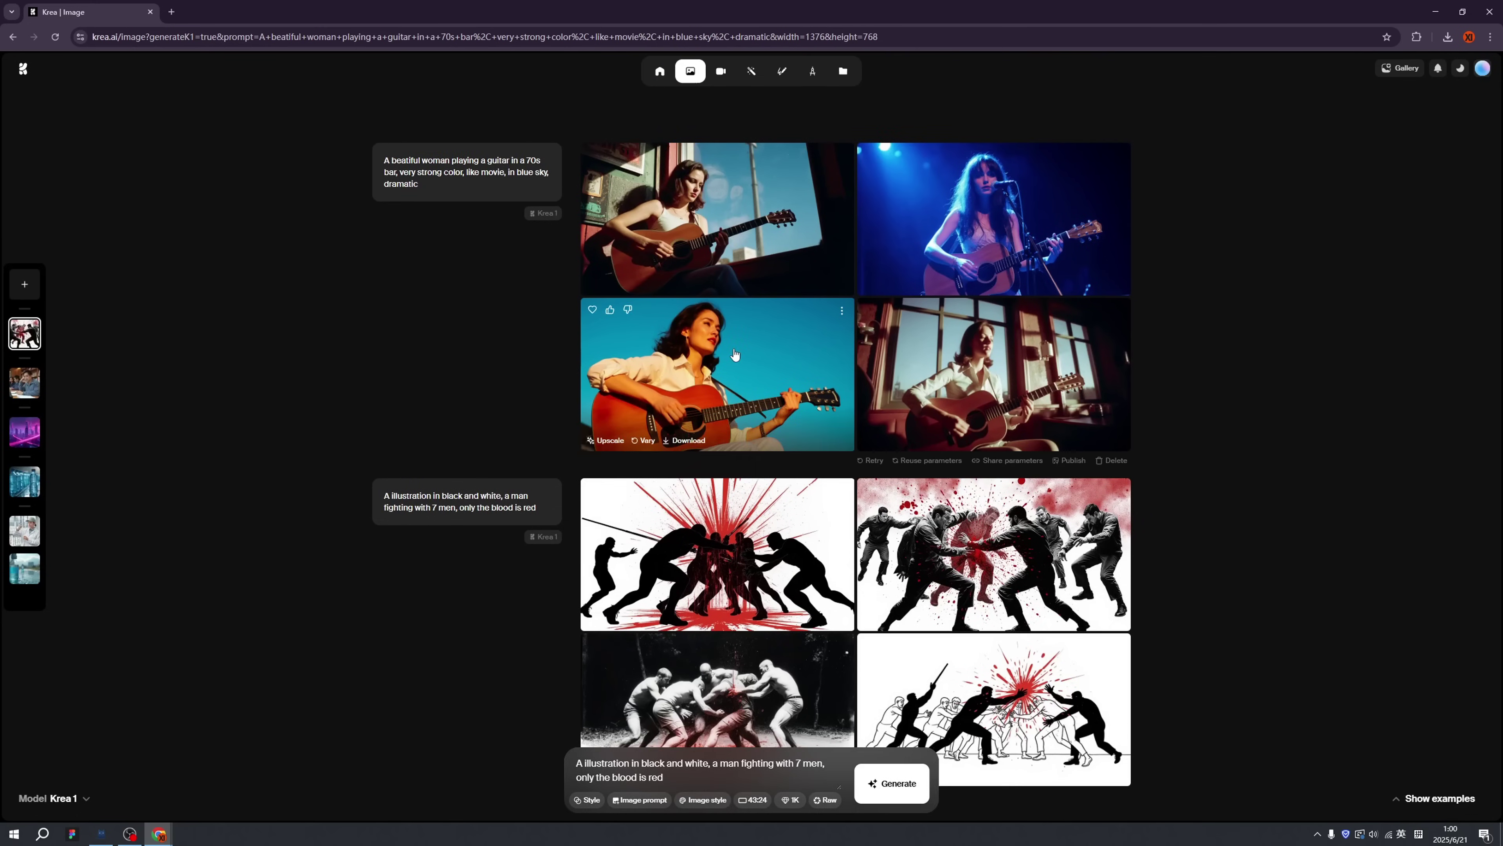
{"action": "left_click", "coordinate": [753, 404]}
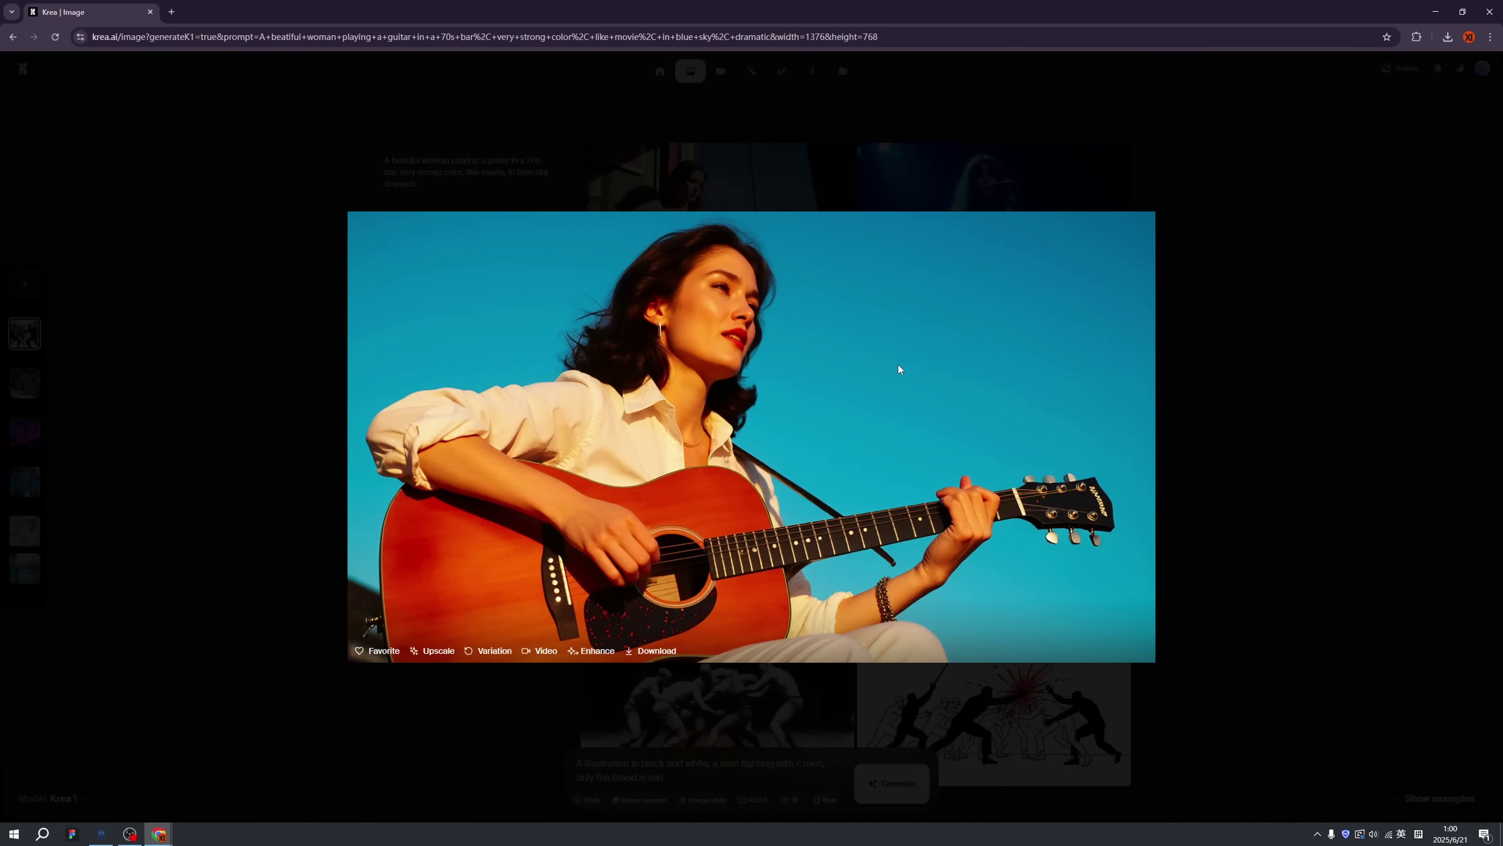
{"action": "left_click", "coordinate": [654, 650]}
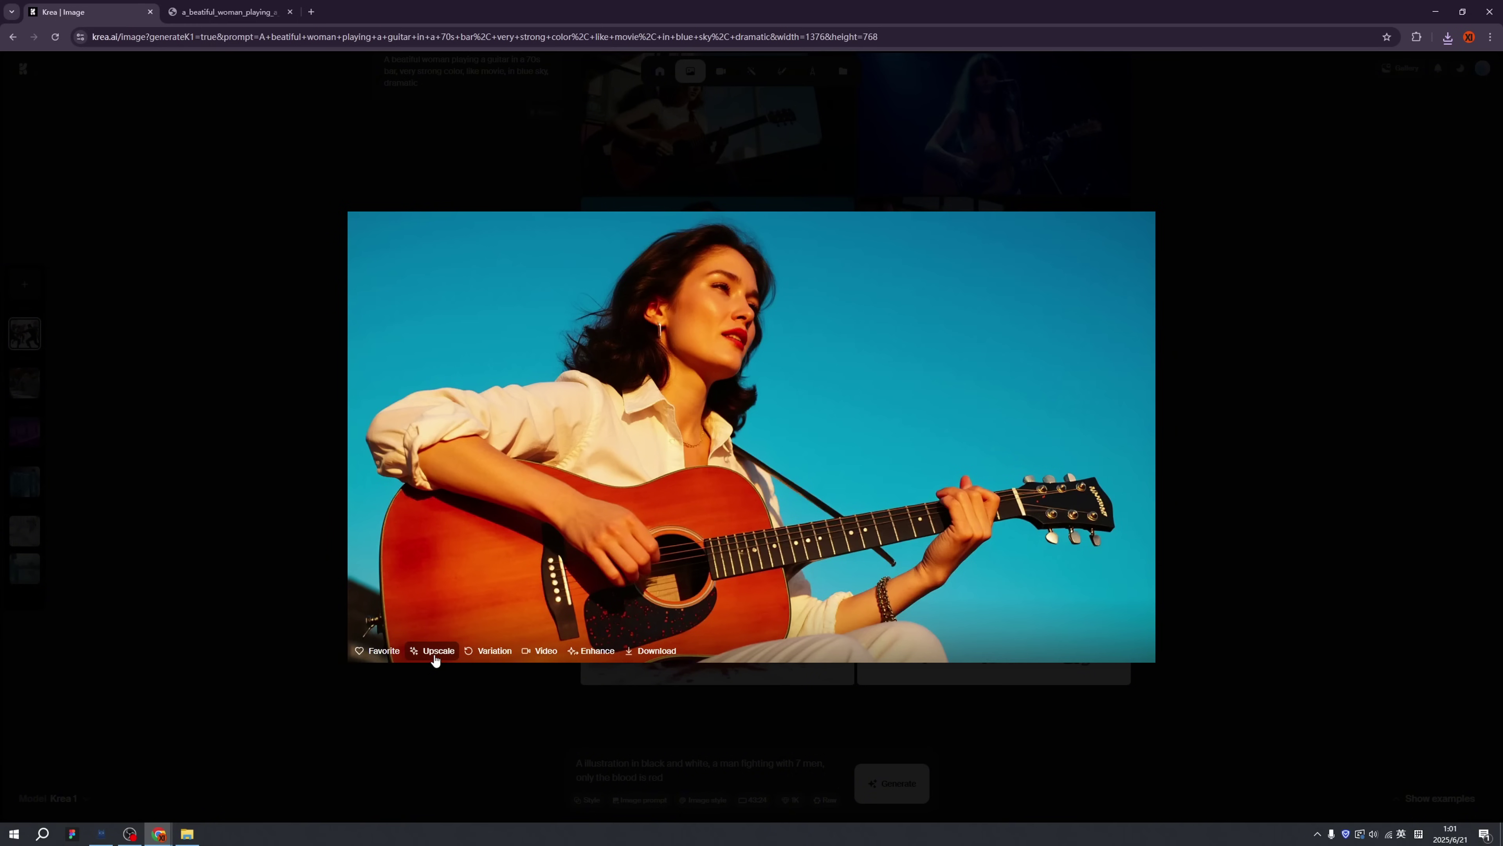
{"action": "key", "text": "Down"}
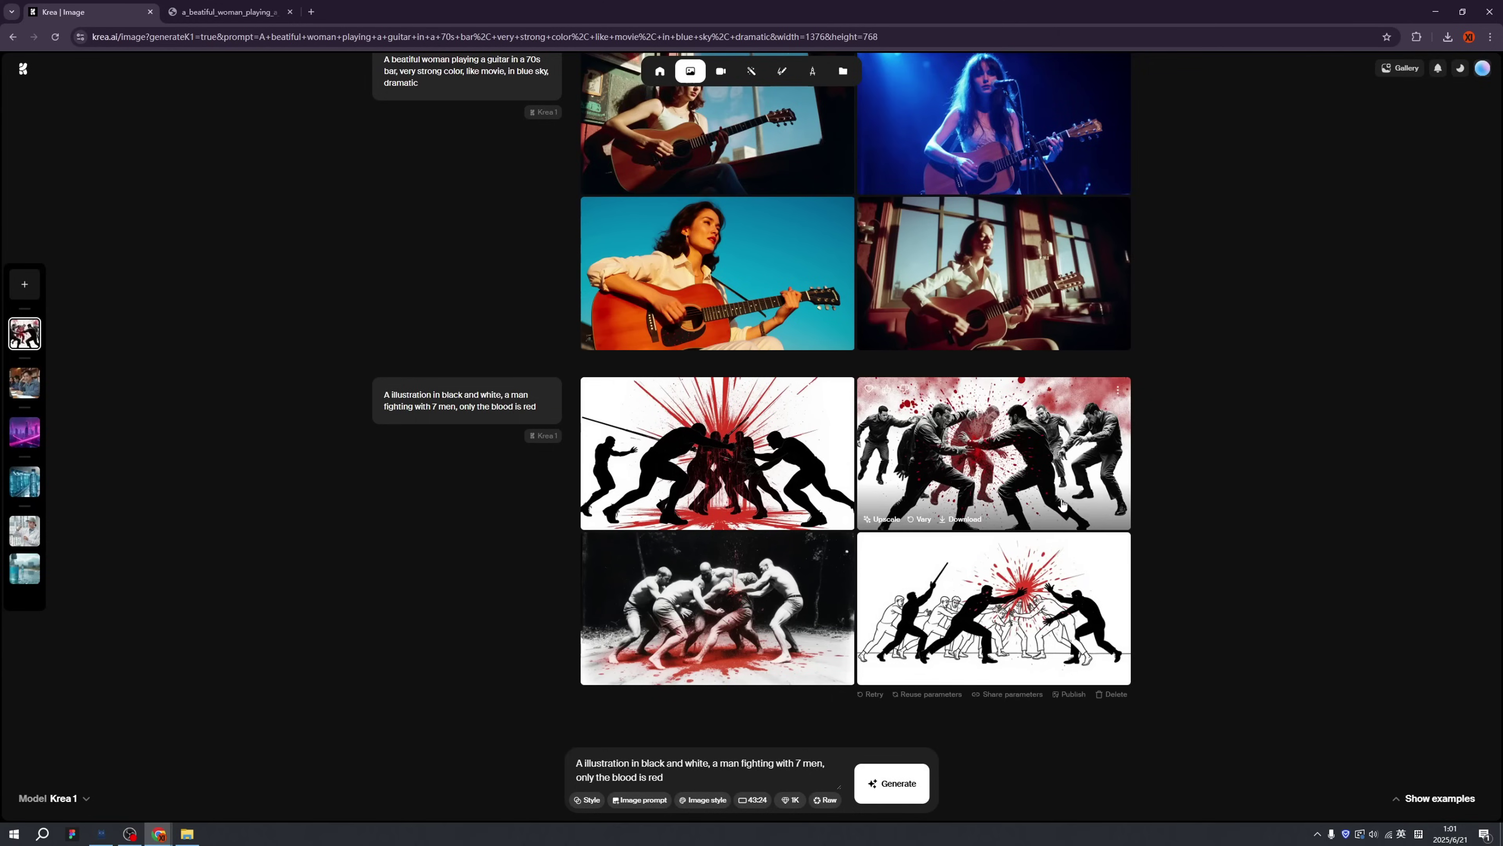
{"action": "left_click", "coordinate": [1215, 471]}
{"action": "left_click", "coordinate": [1018, 519]}
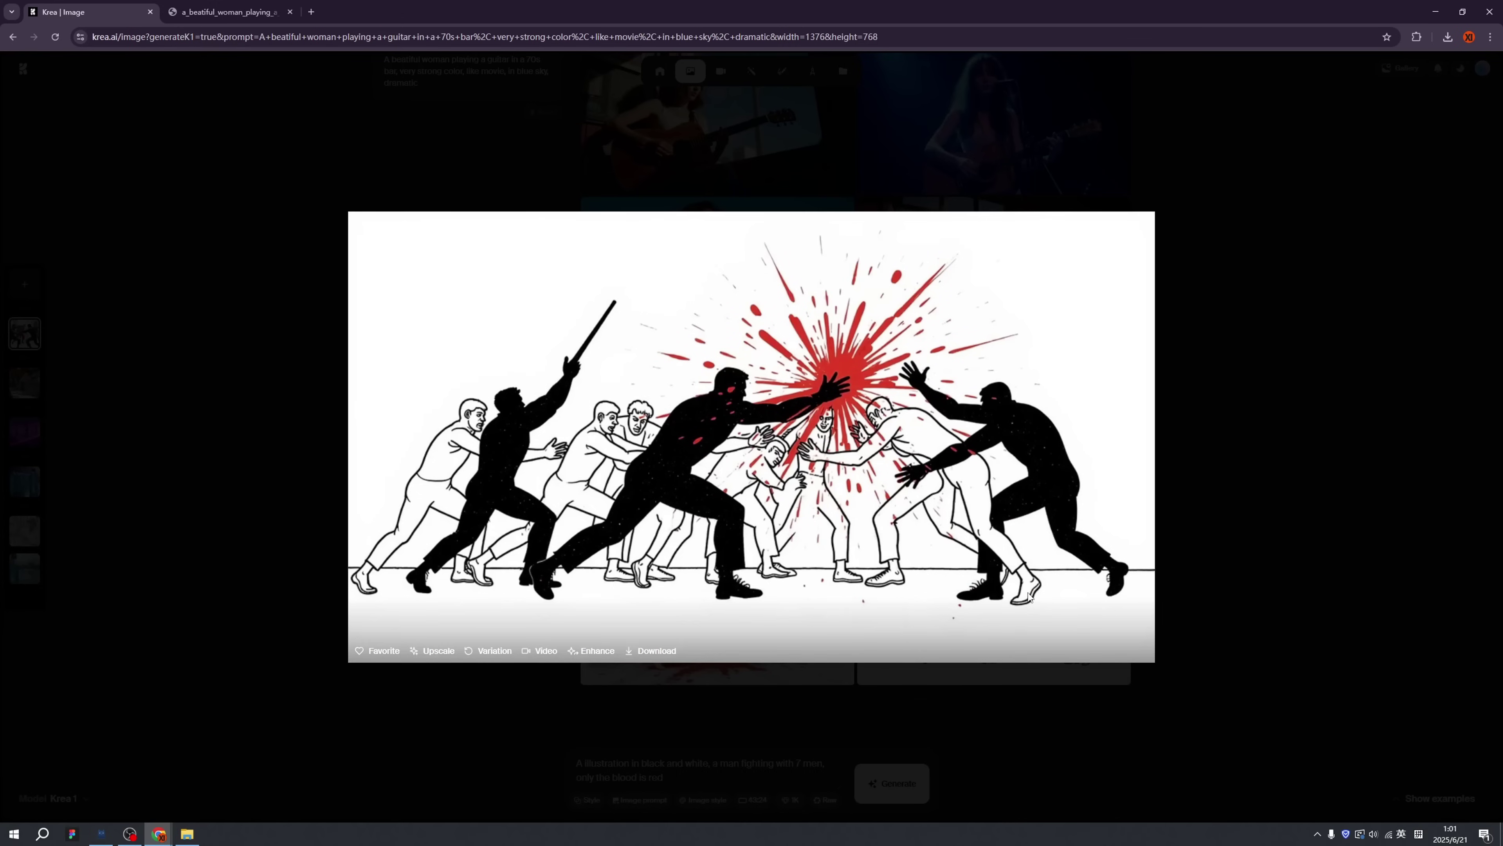
{"action": "left_click", "coordinate": [1228, 478]}
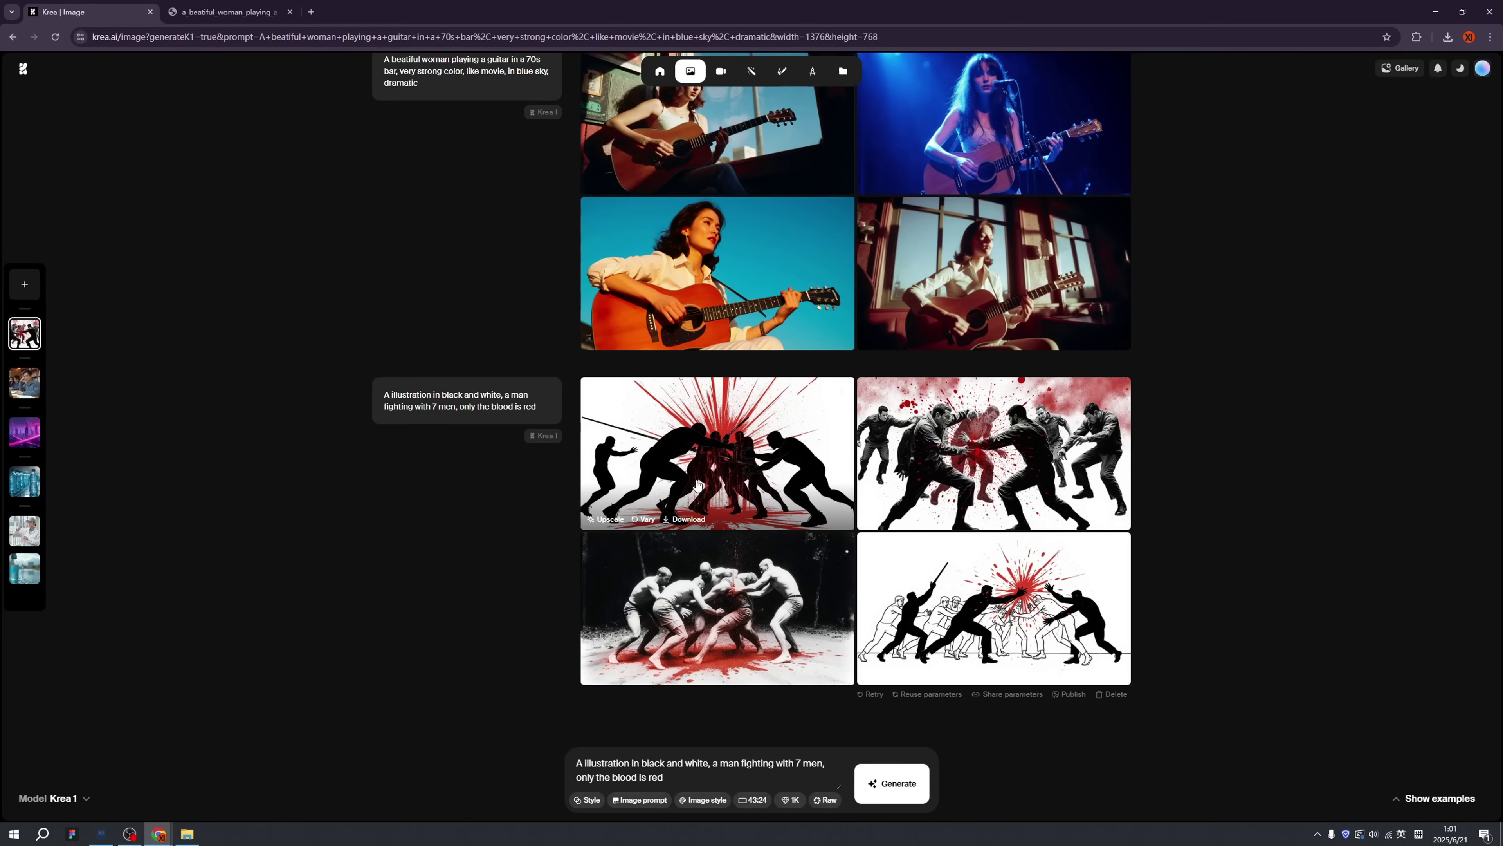
{"action": "scroll", "coordinate": [699, 484], "scroll_direction": "up", "scroll_amount": 2}
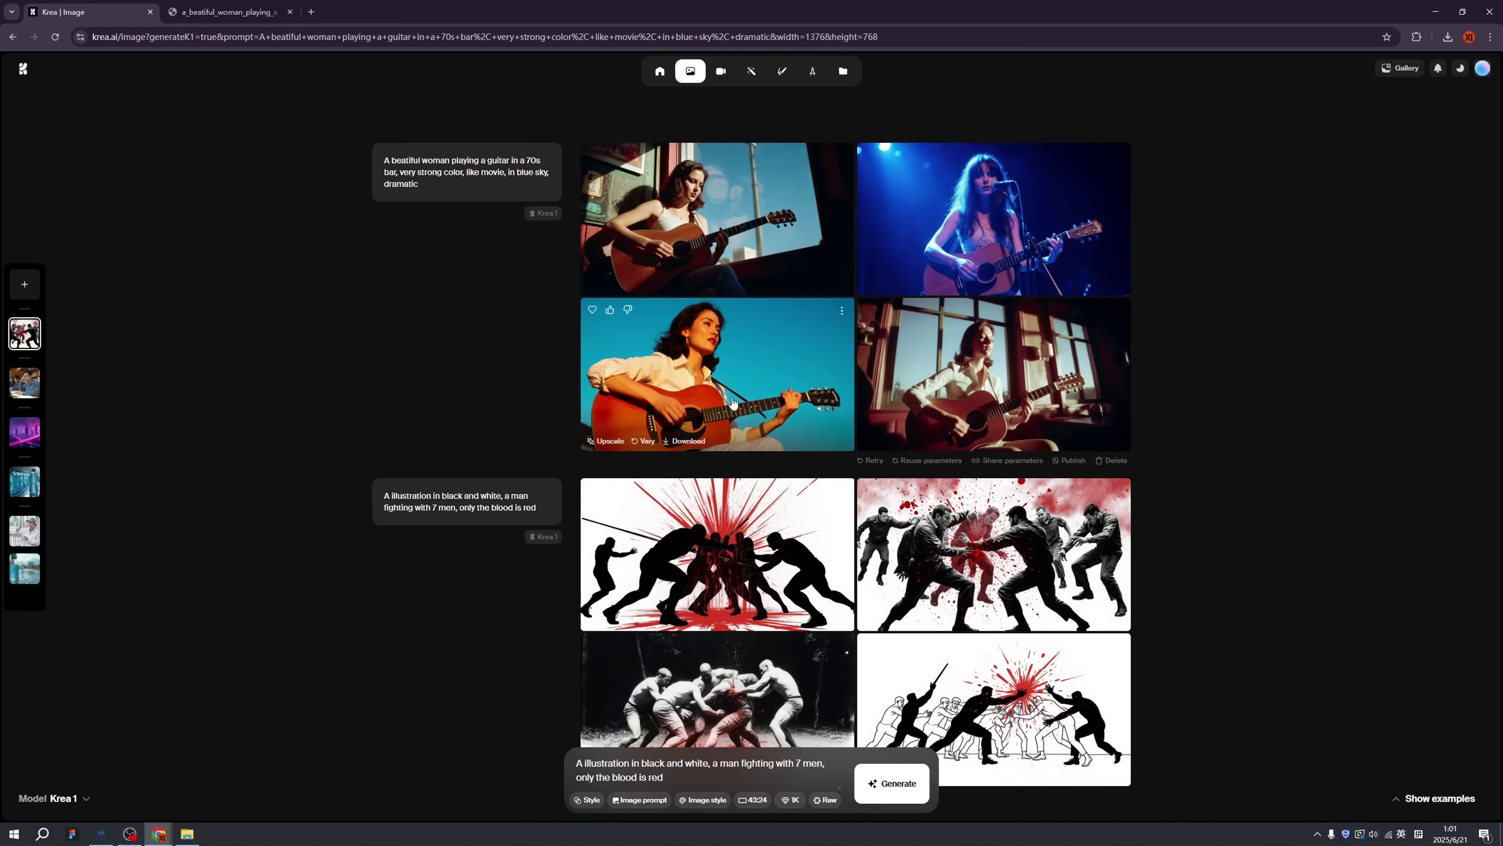
{"action": "left_click", "coordinate": [771, 390]}
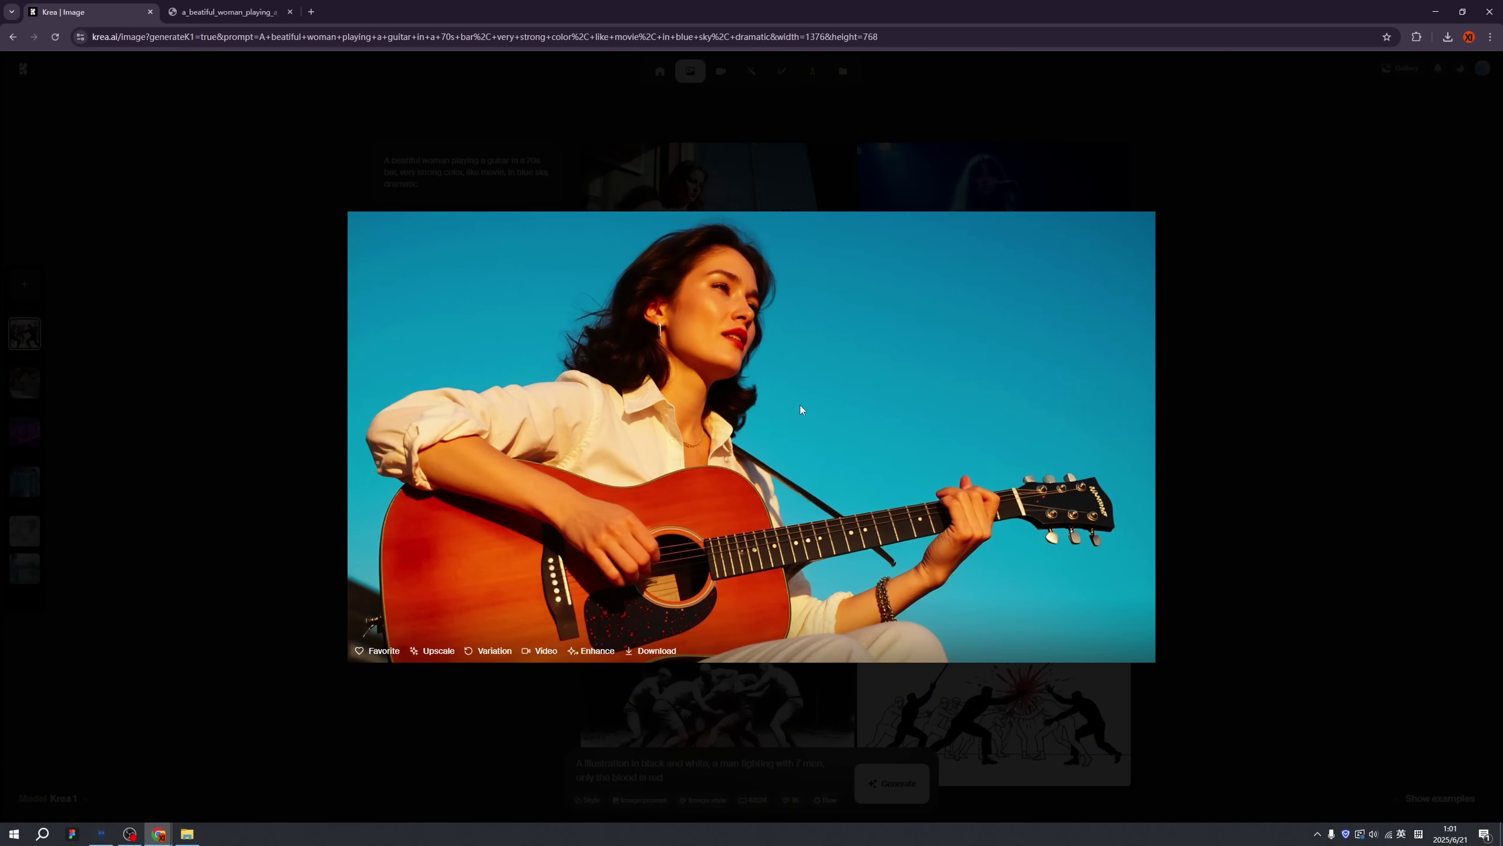
{"action": "left_click", "coordinate": [1219, 538]}
{"action": "scroll", "coordinate": [764, 703], "scroll_direction": "down", "scroll_amount": 2}
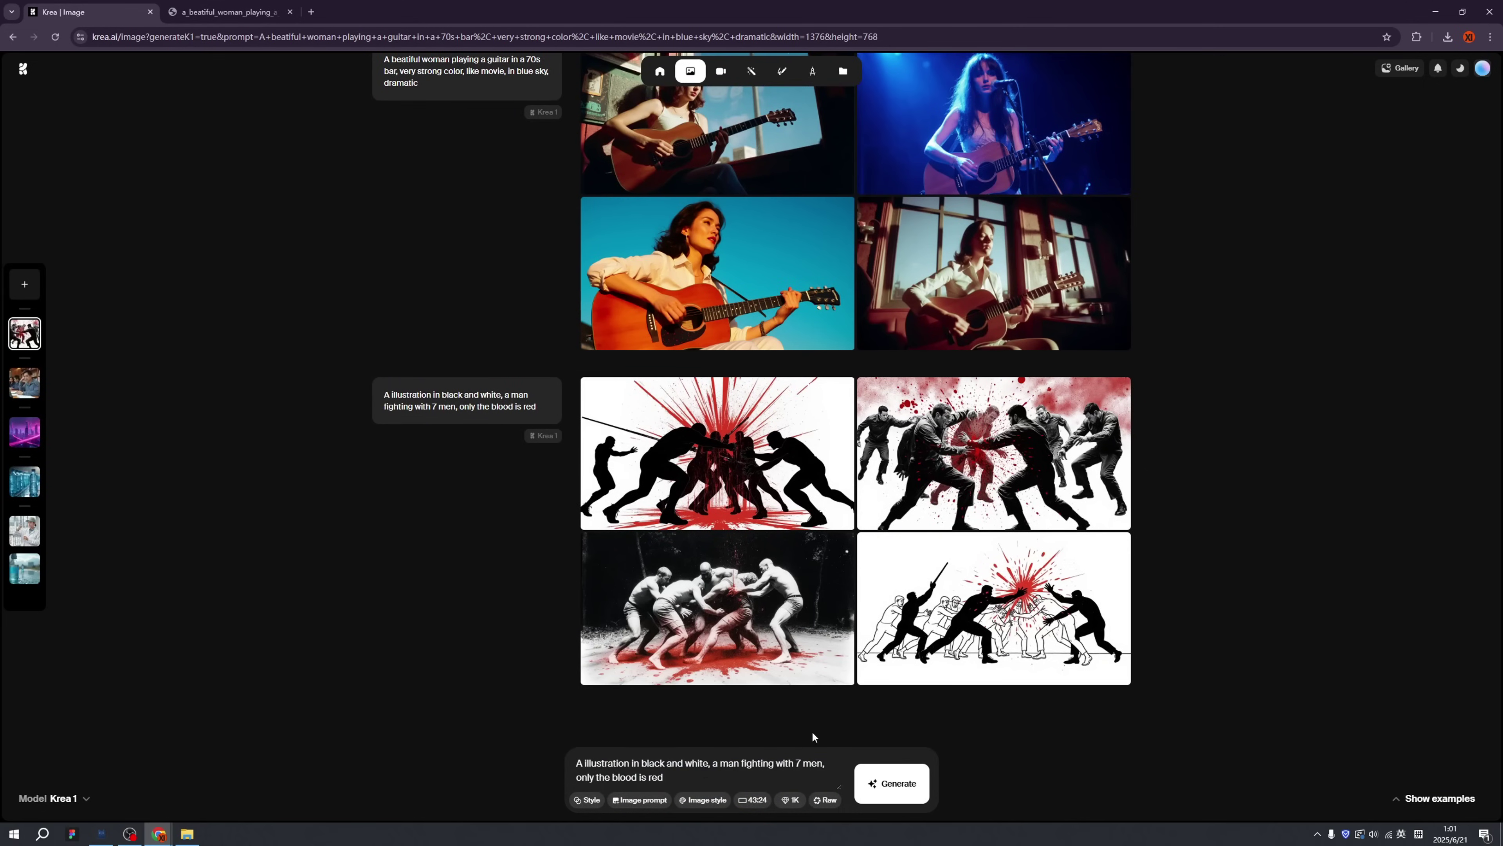
- Select the fight prompt, inspect the ratio and resolution chips, then show the Krea 1 landing page
{"action": "left_click_drag", "start_coordinate": [679, 776], "coordinate": [556, 759]}
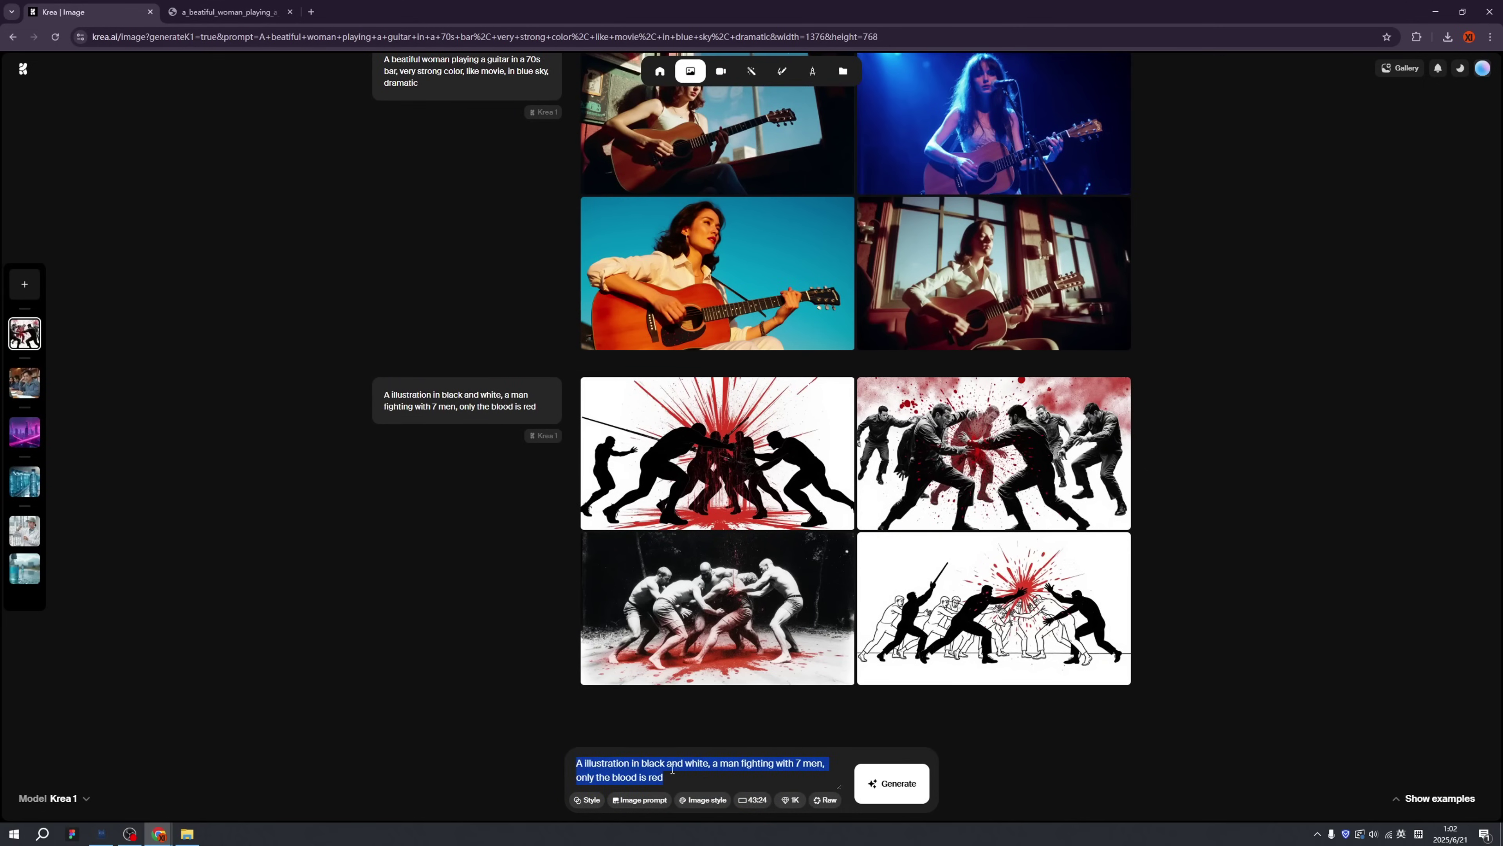
{"action": "left_click", "coordinate": [632, 763]}
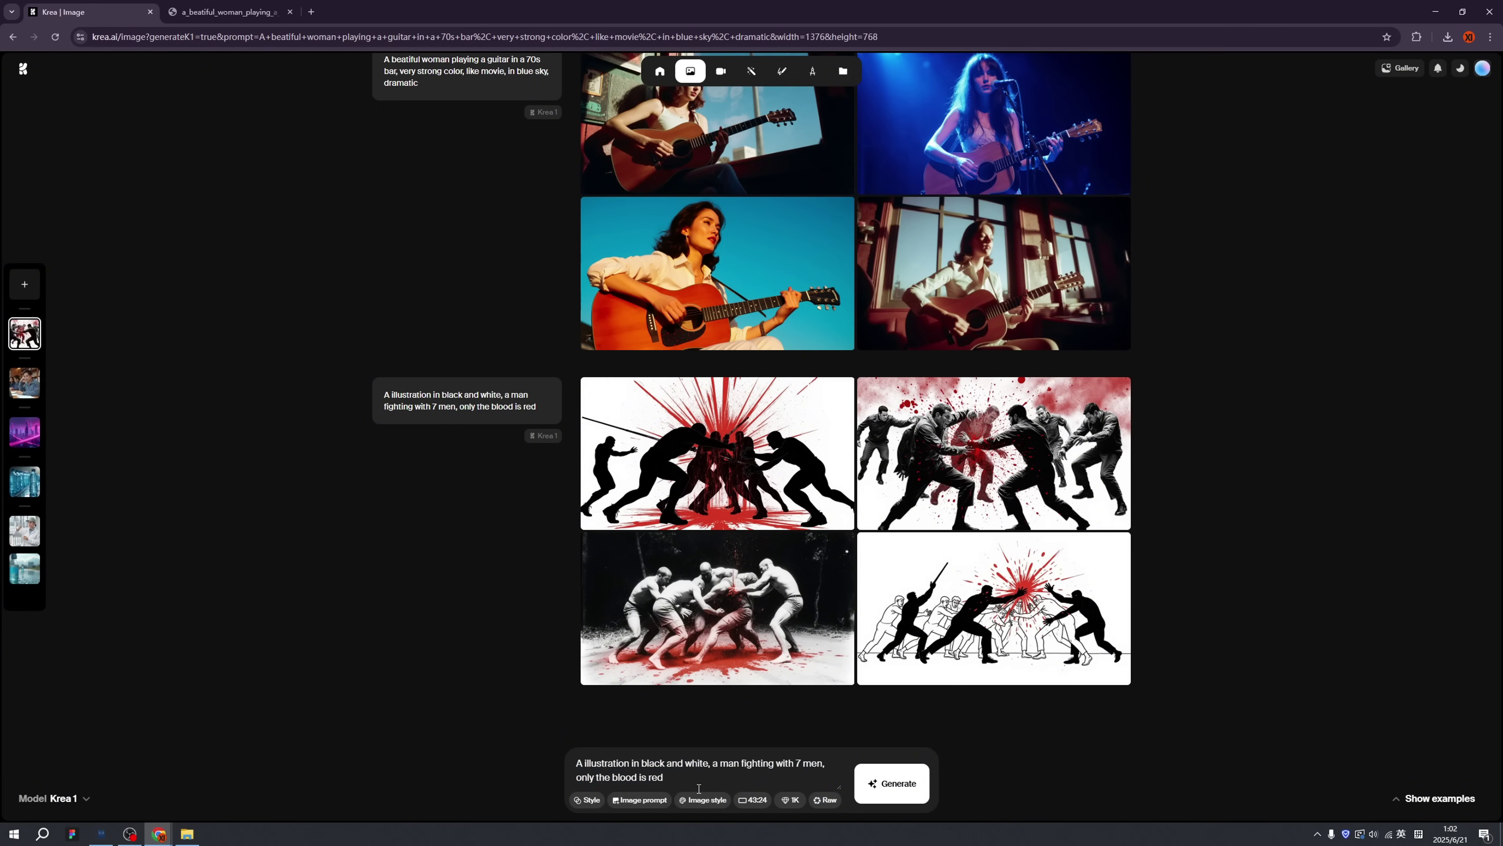
{"action": "triple_click", "coordinate": [681, 779]}
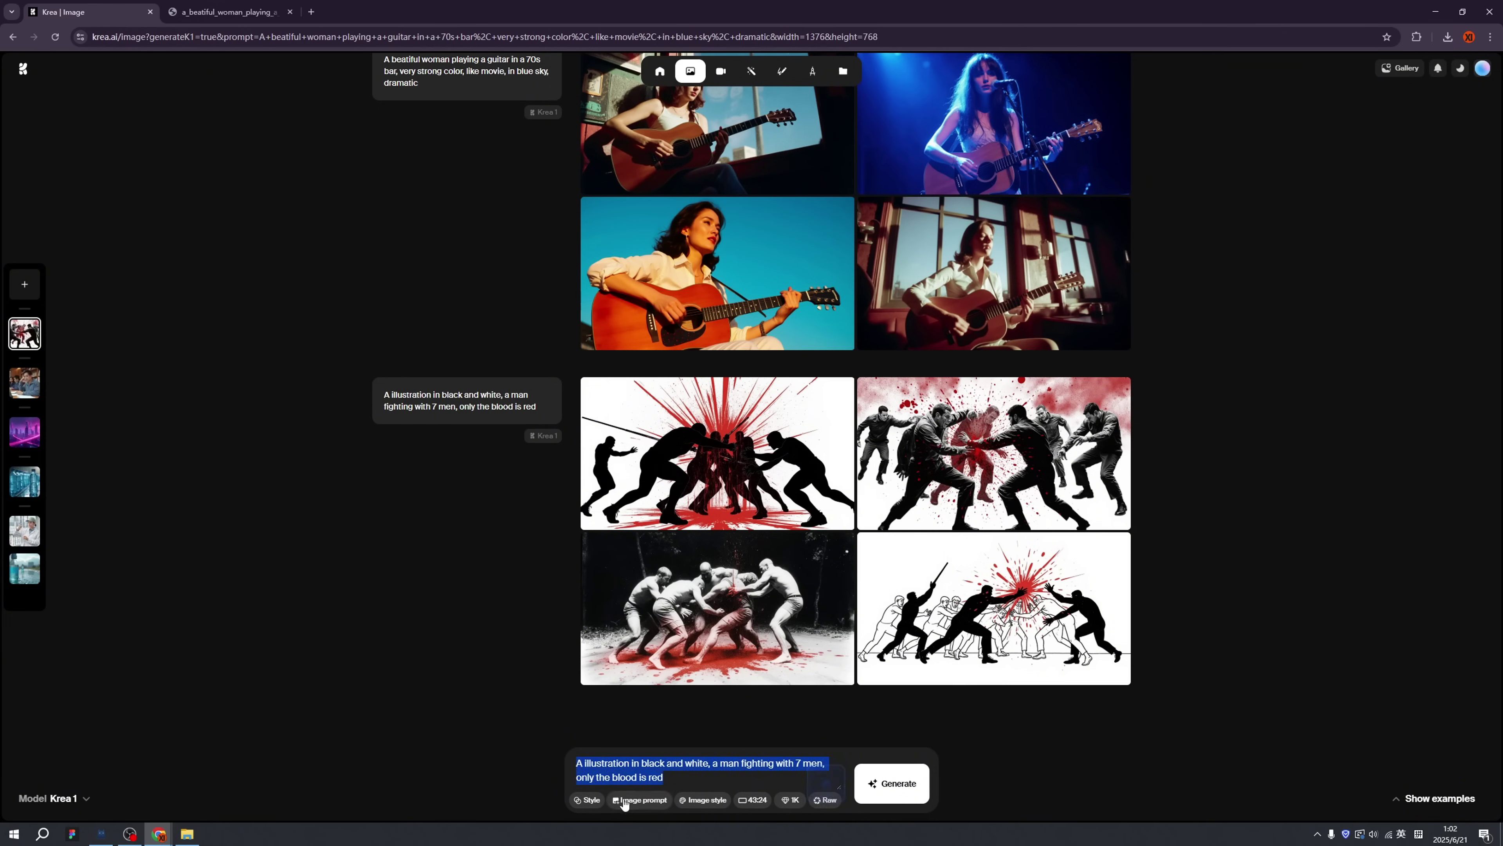
{"action": "left_click", "coordinate": [753, 800]}
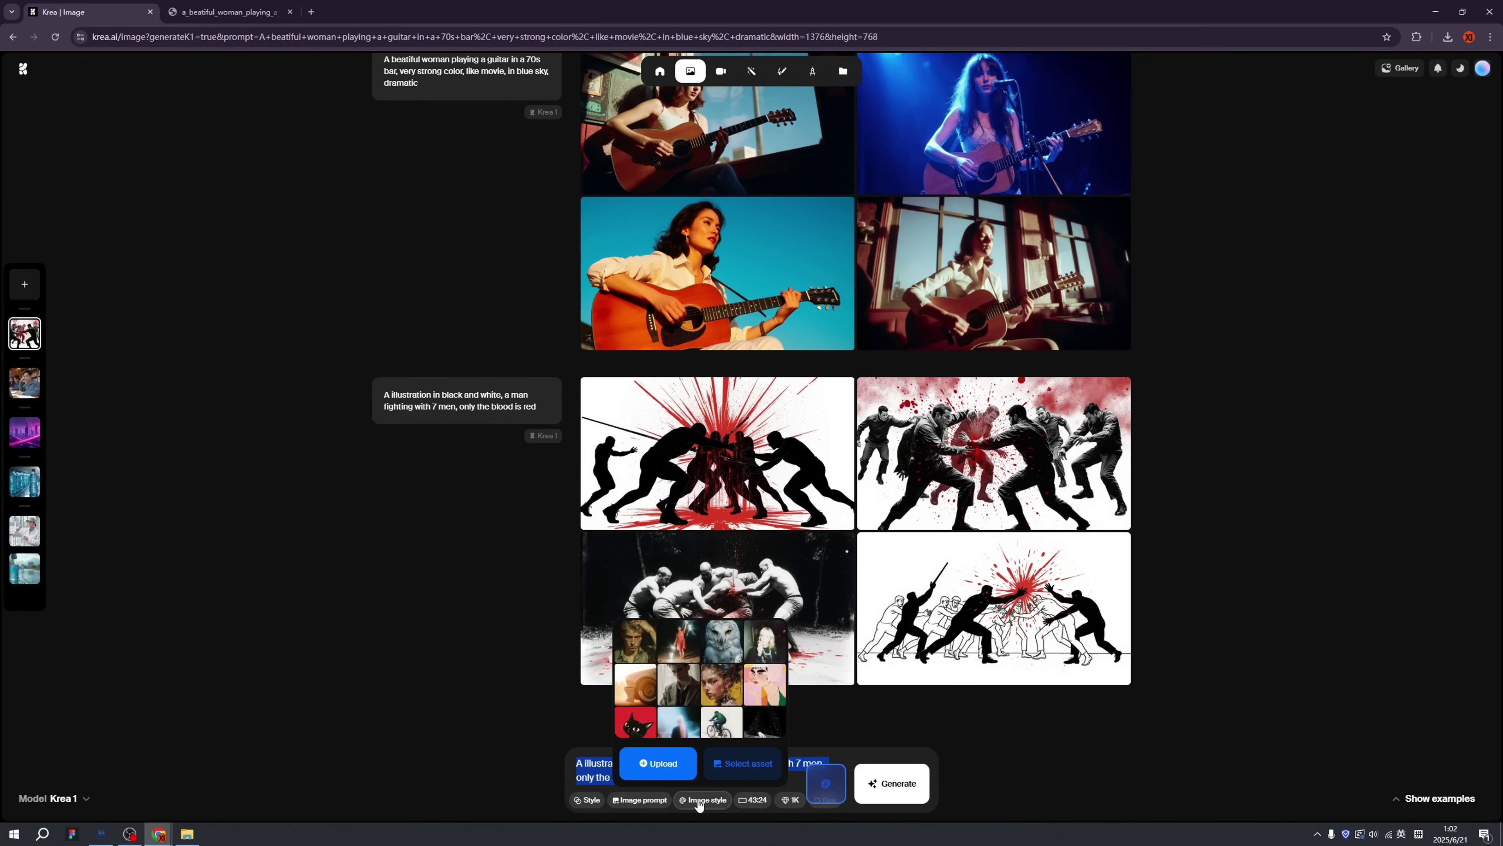
{"action": "mouse_move", "coordinate": [750, 805]}
{"action": "mouse_move", "coordinate": [797, 804]}
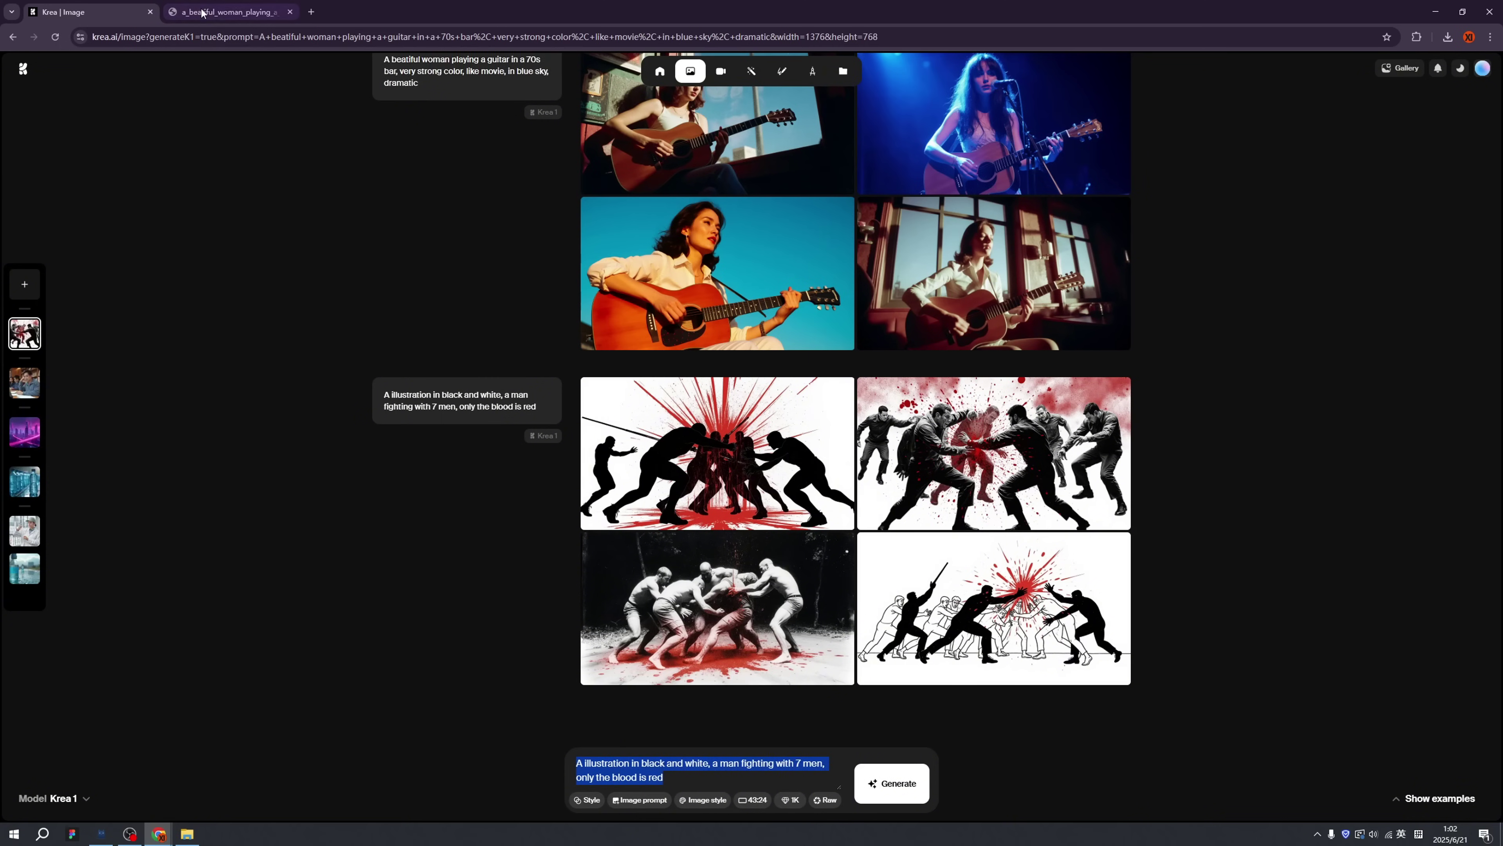
{"action": "left_click", "coordinate": [225, 11]}
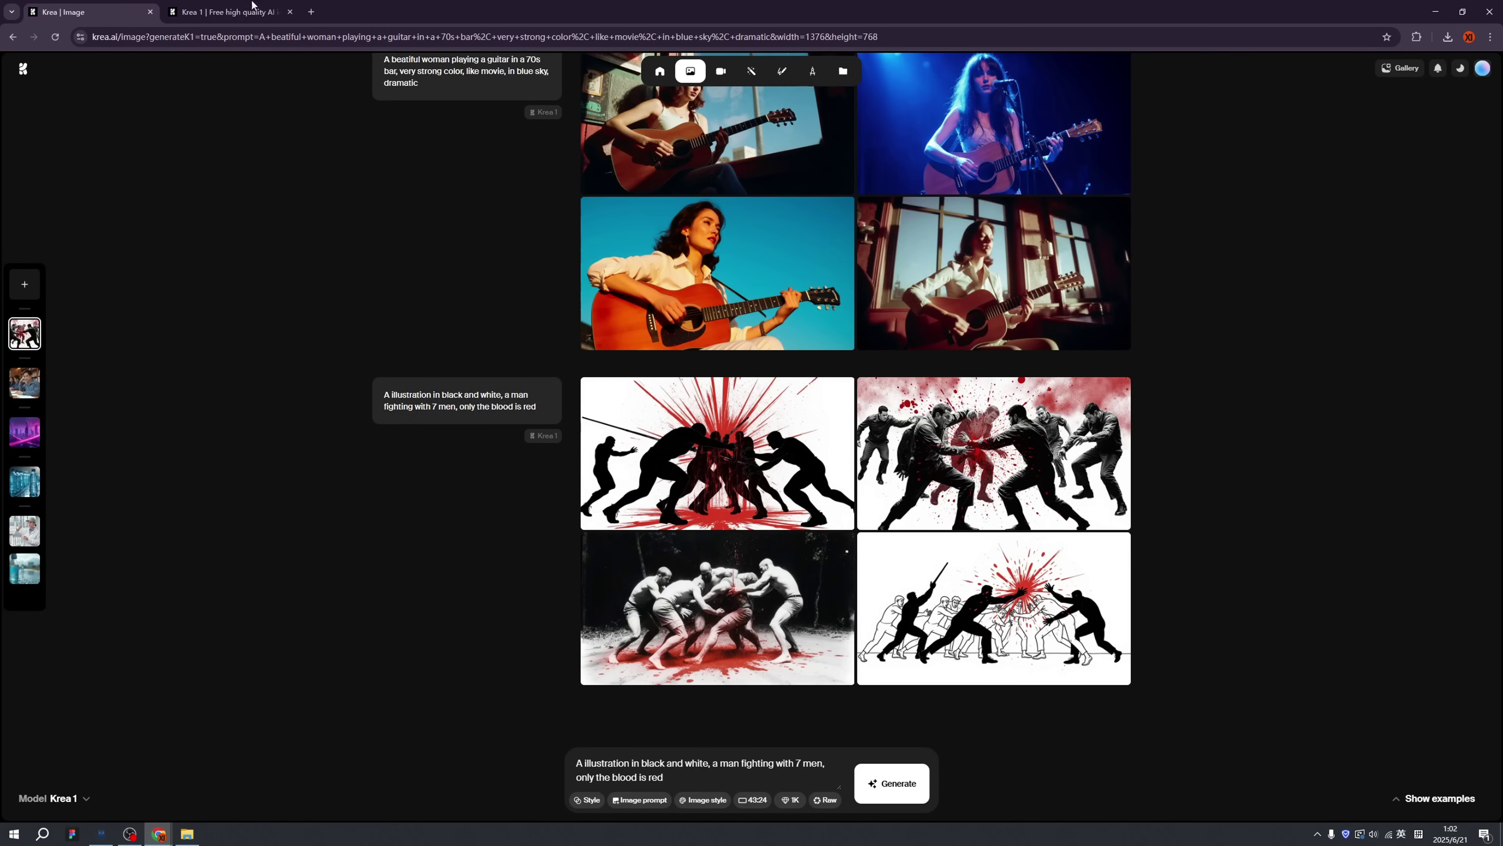
{"action": "left_click", "coordinate": [251, 7]}
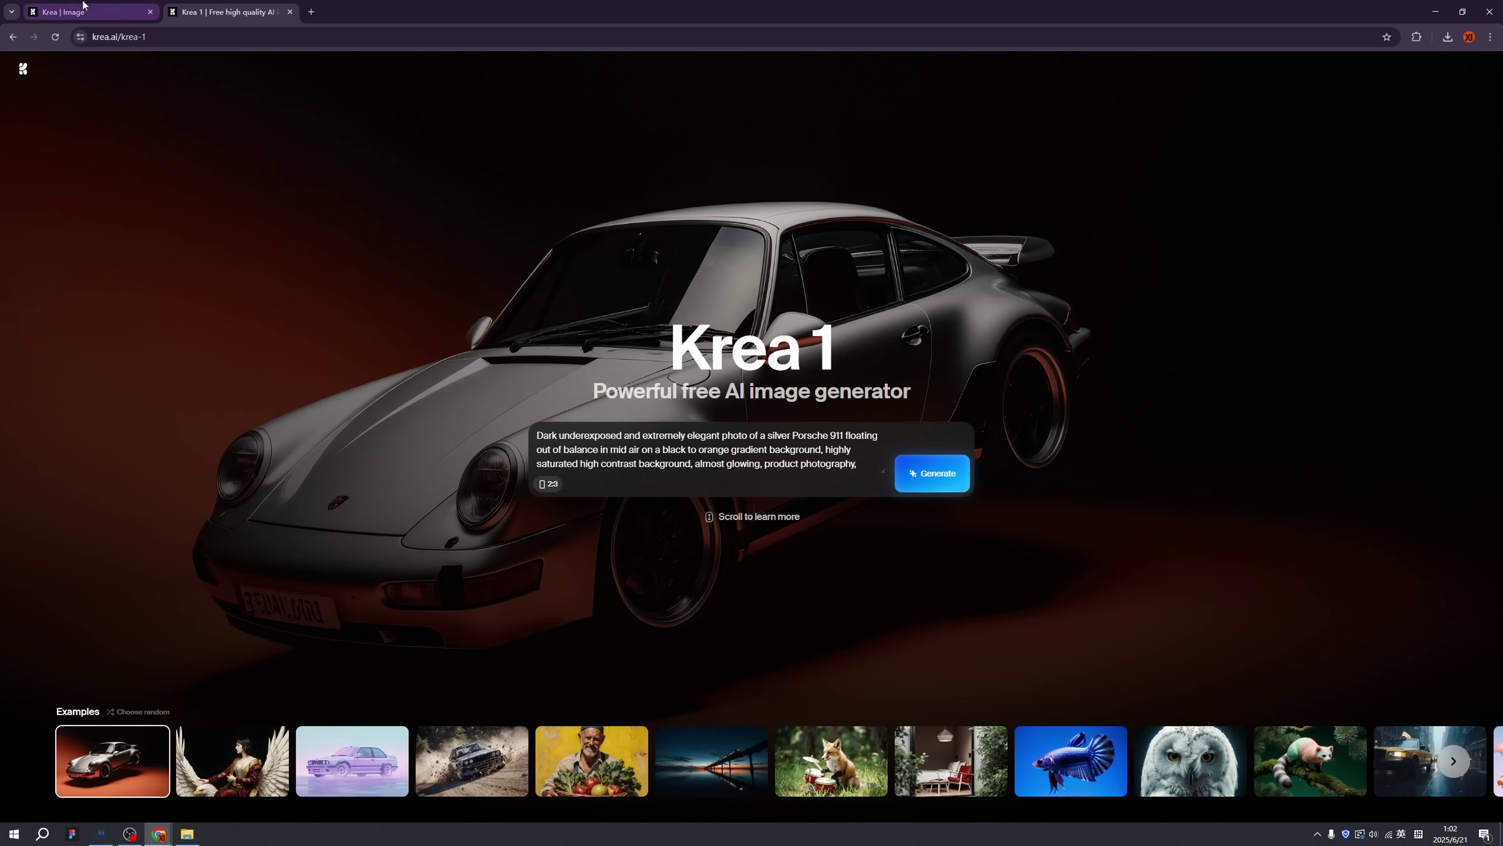
- Replace the fight prompt with 'A jazz bar, a man in late night drinking alone', high-contrast colour
{"action": "left_click", "coordinate": [89, 12]}
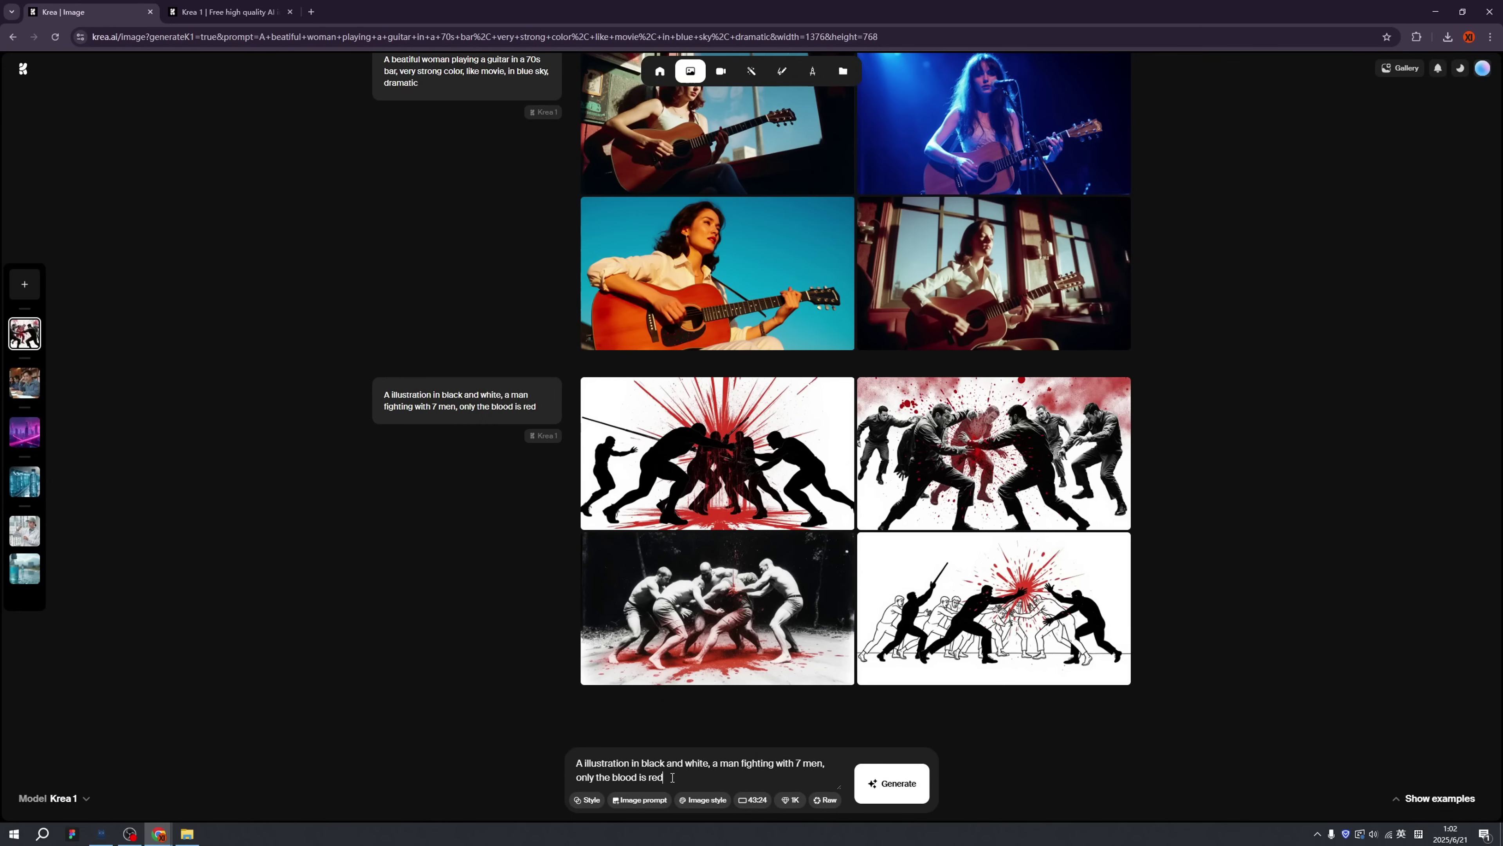
{"action": "key", "text": "ctrl+a"}
{"action": "type", "text": "A jazz bar,"}
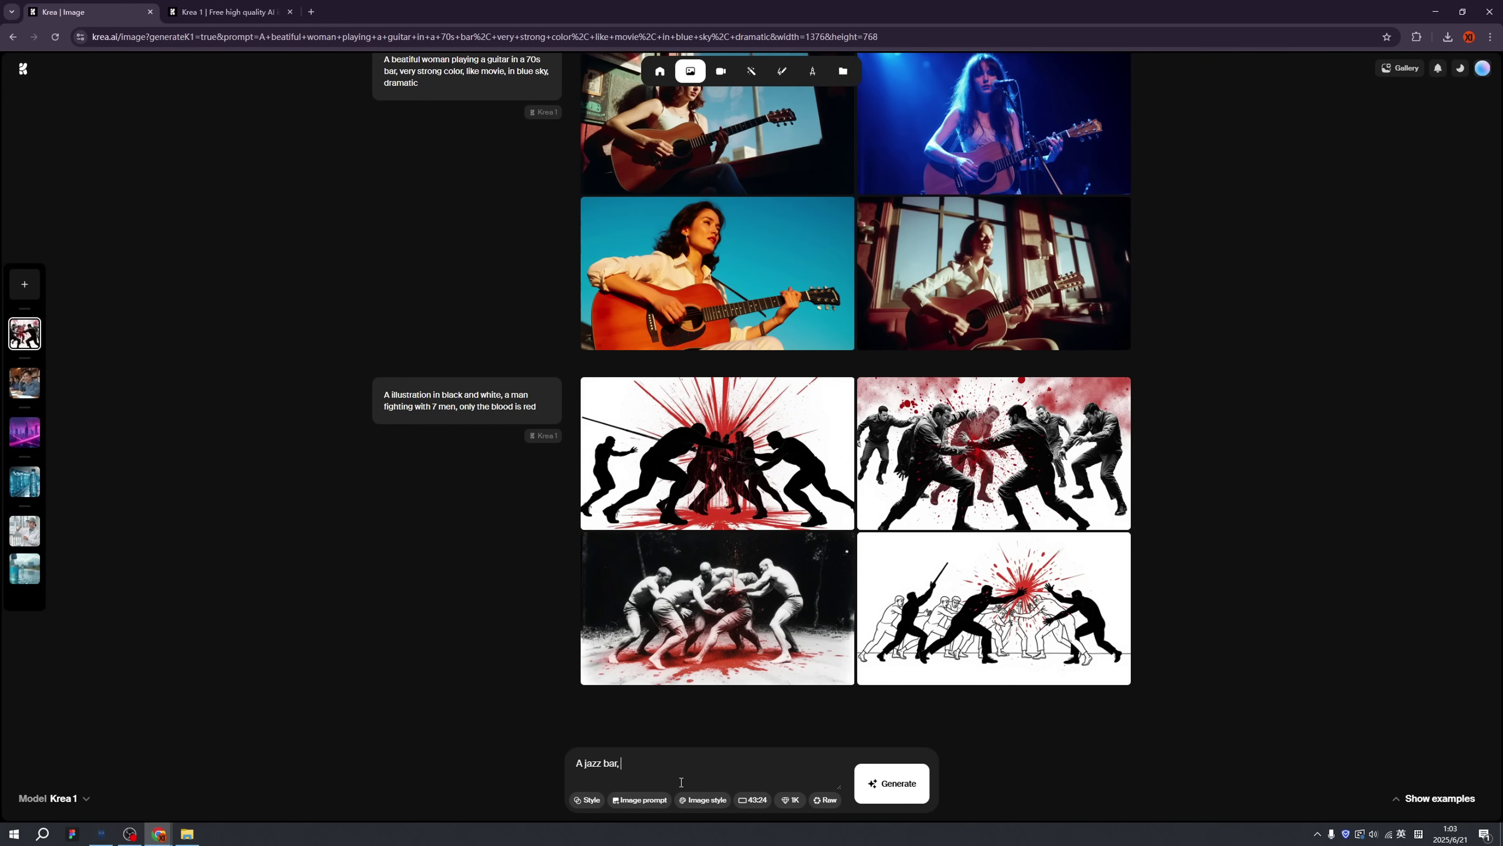
{"action": "type", "text": " a man in late night drinking alone, very strong color, very big constrast colors, fresh color."}
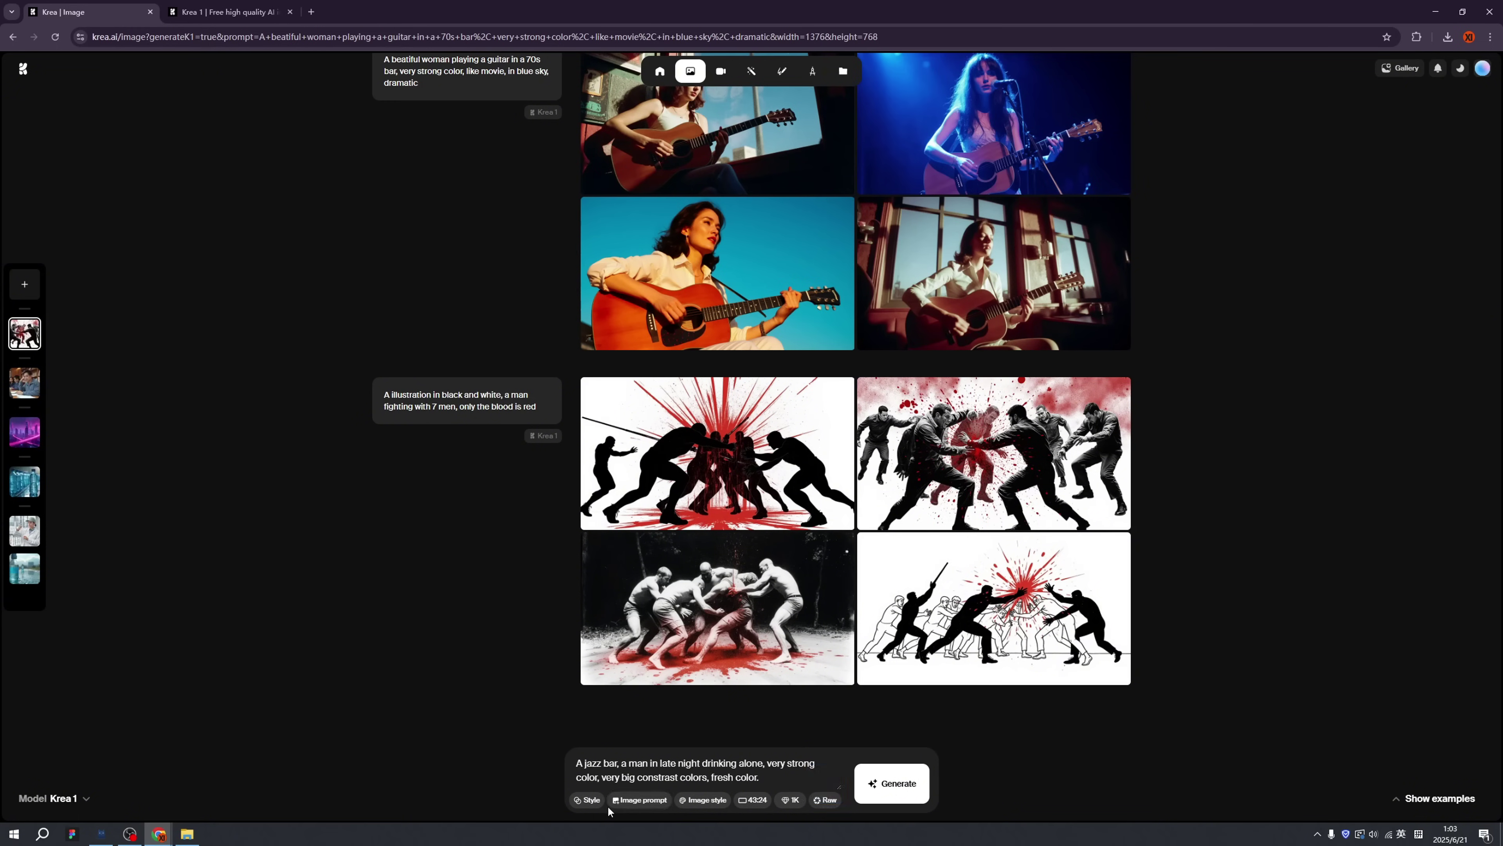
{"action": "left_click", "coordinate": [587, 800]}
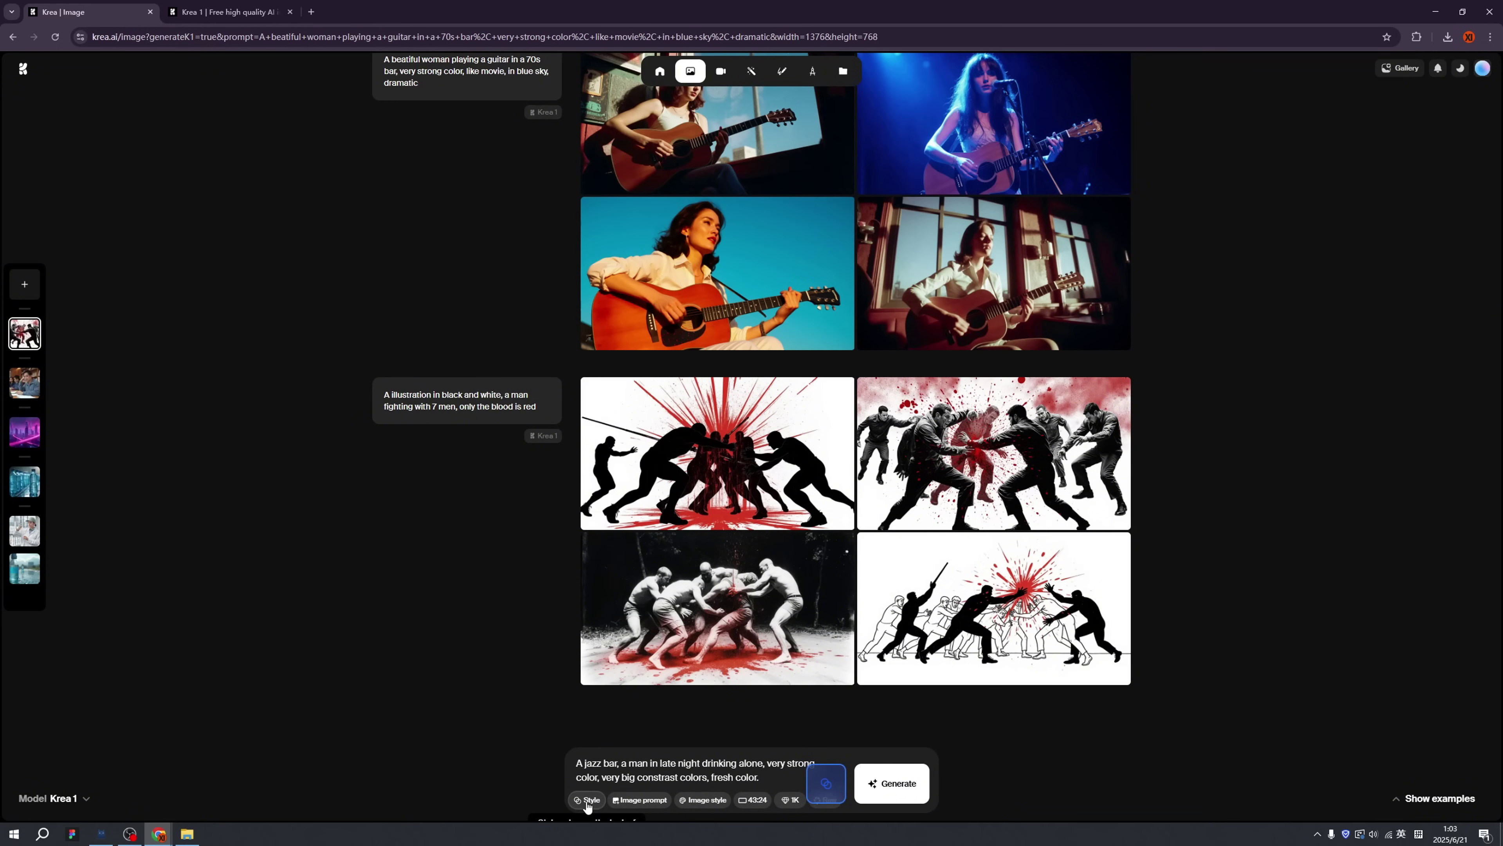
- Attach the 90's anime style from the style gallery to the jazz-bar prompt
{"action": "left_click", "coordinate": [589, 801]}
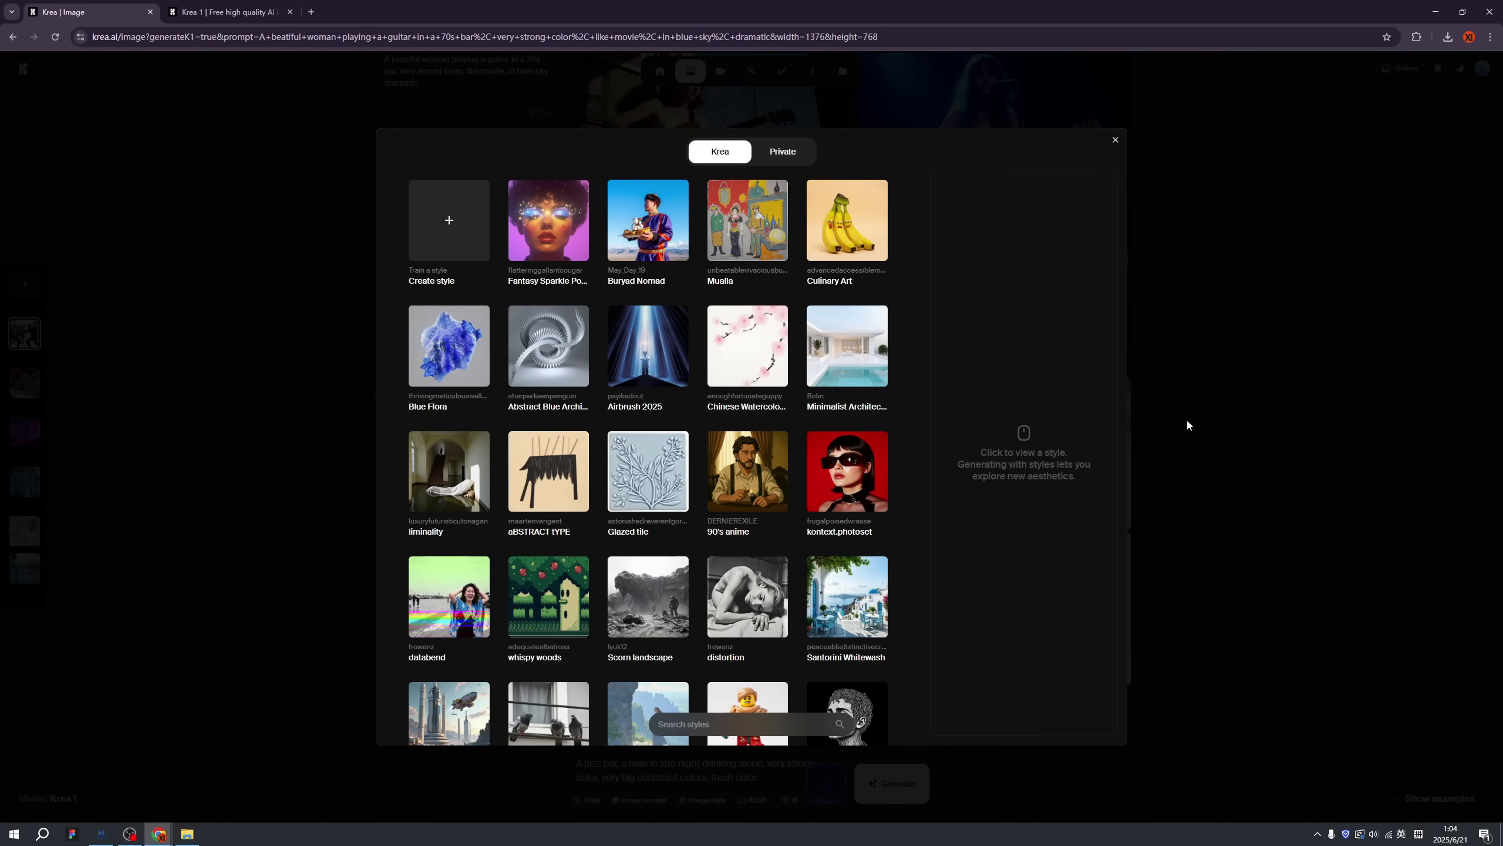
{"action": "left_click", "coordinate": [1236, 439]}
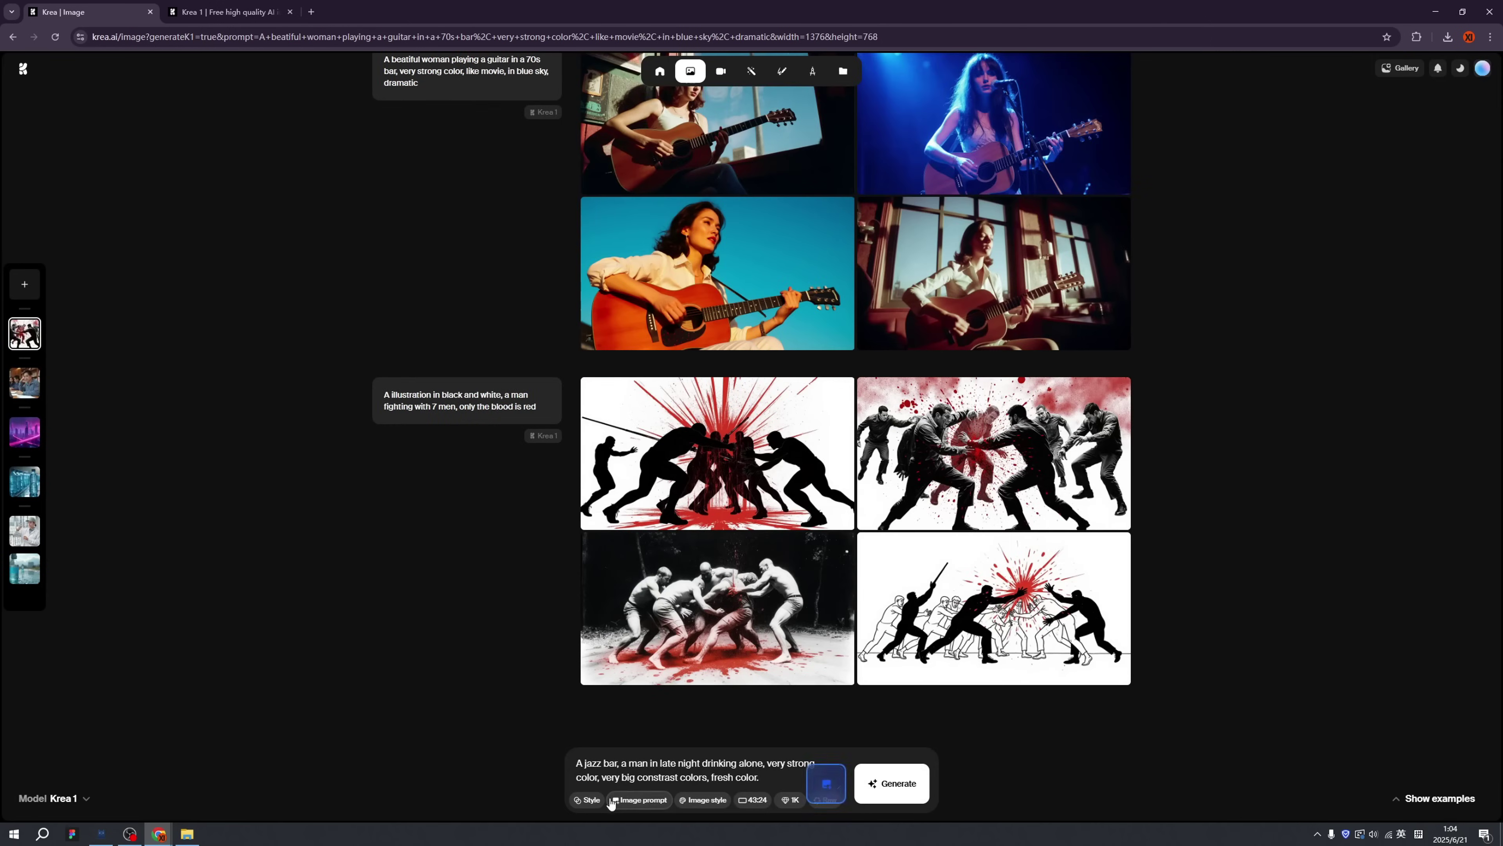
{"action": "left_click", "coordinate": [589, 800]}
{"action": "scroll", "coordinate": [681, 456], "scroll_direction": "down", "scroll_amount": 7}
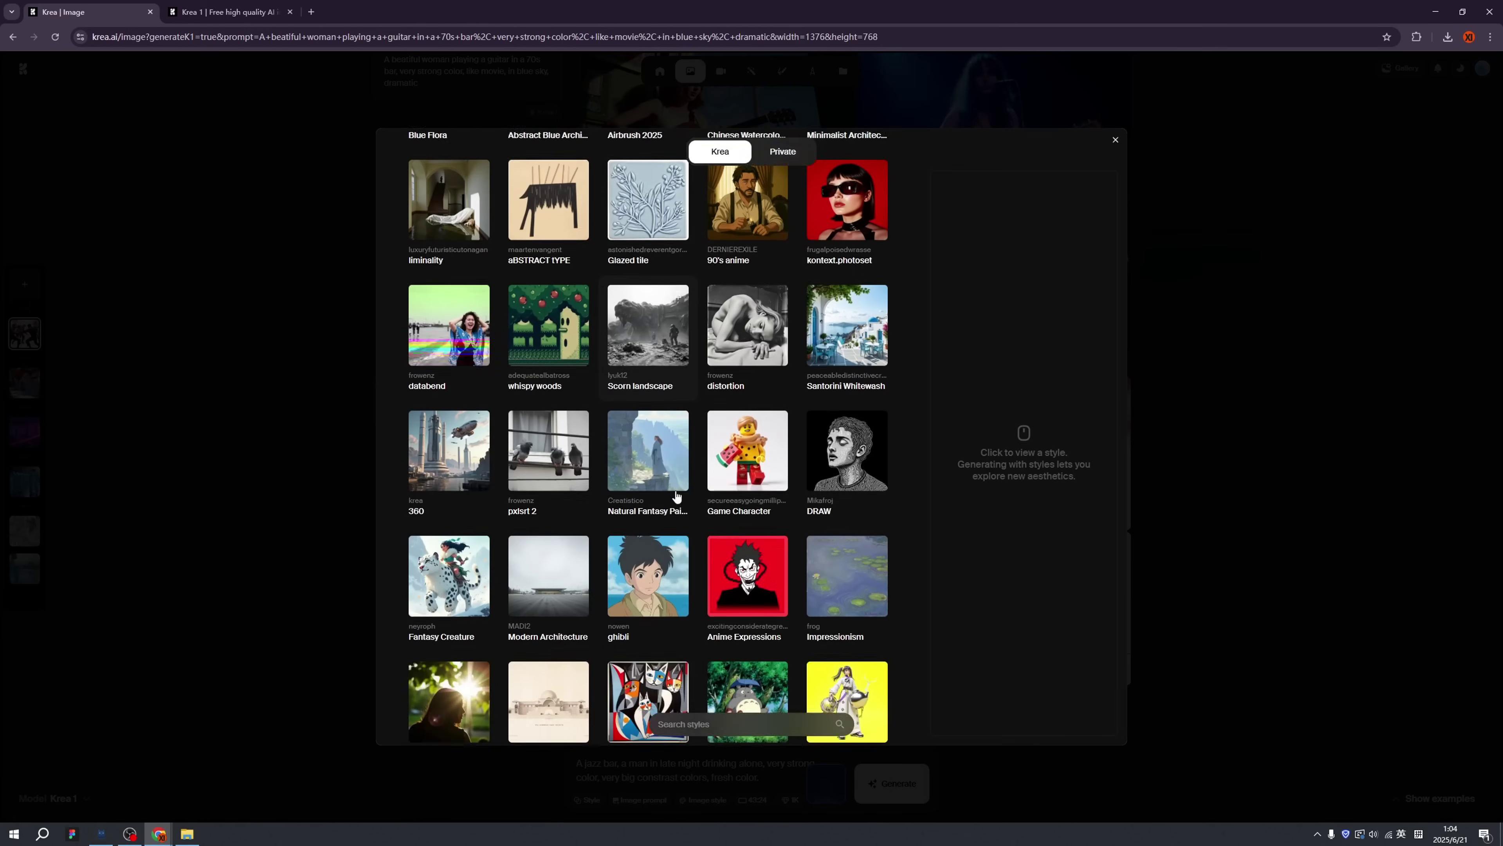
{"action": "scroll", "coordinate": [666, 481], "scroll_direction": "down", "scroll_amount": 3}
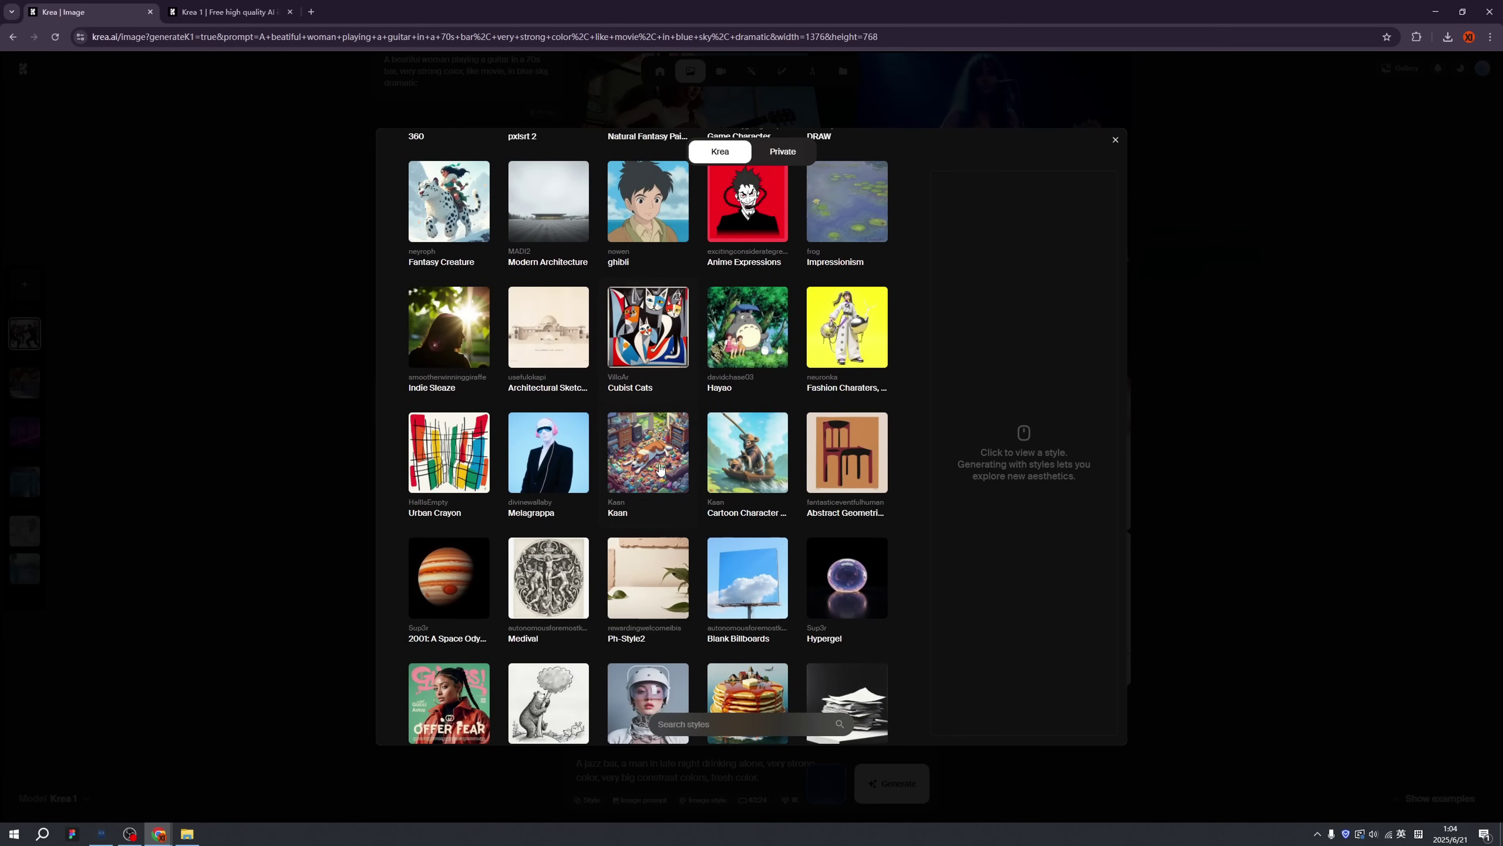
{"action": "scroll", "coordinate": [706, 465], "scroll_direction": "down", "scroll_amount": 3}
{"action": "scroll", "coordinate": [706, 465], "scroll_direction": "down", "scroll_amount": 2}
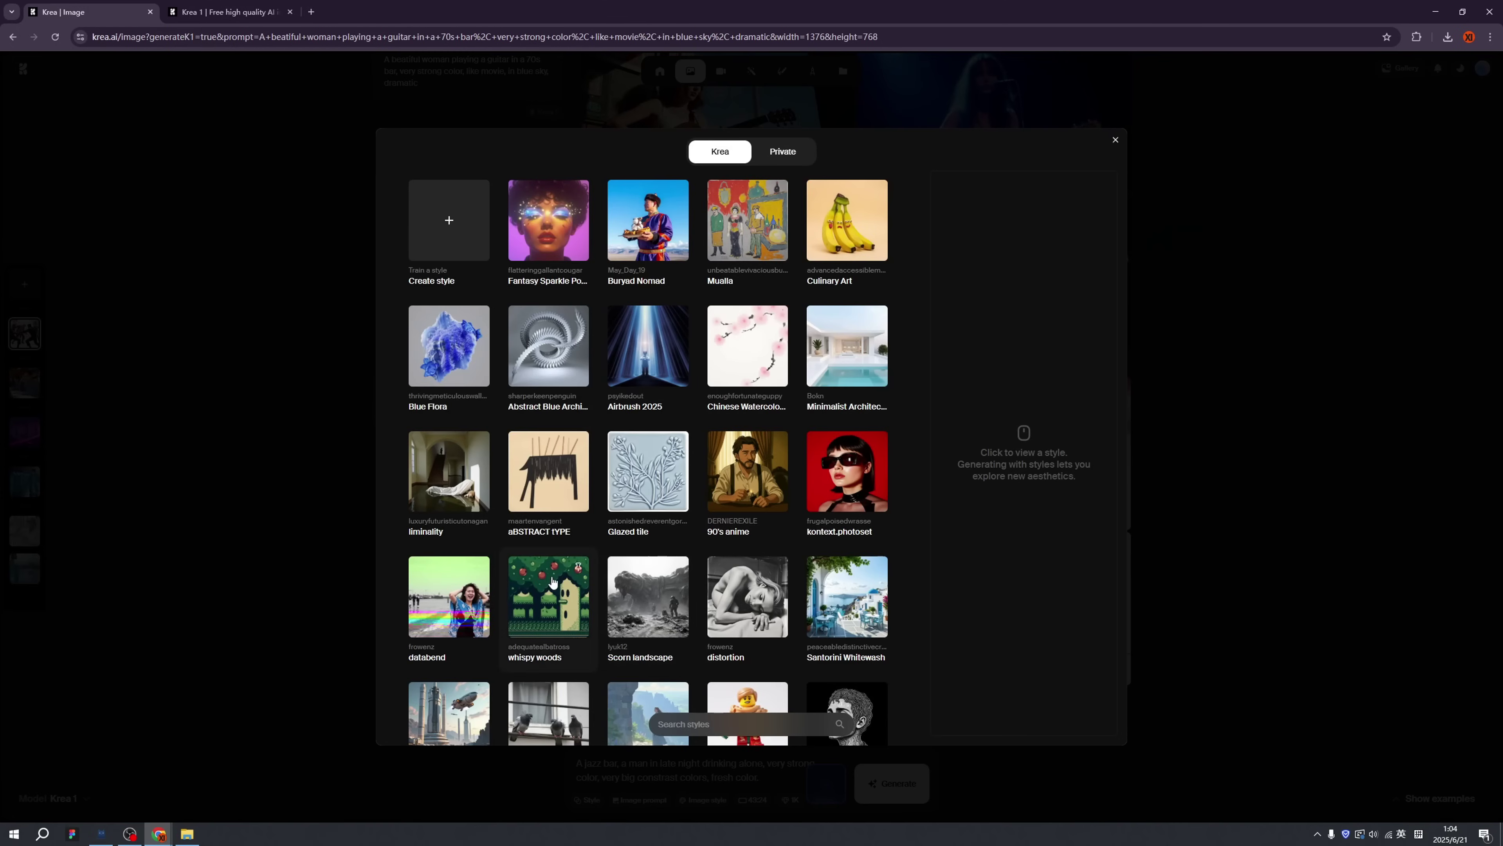
{"action": "left_click", "coordinate": [739, 466]}
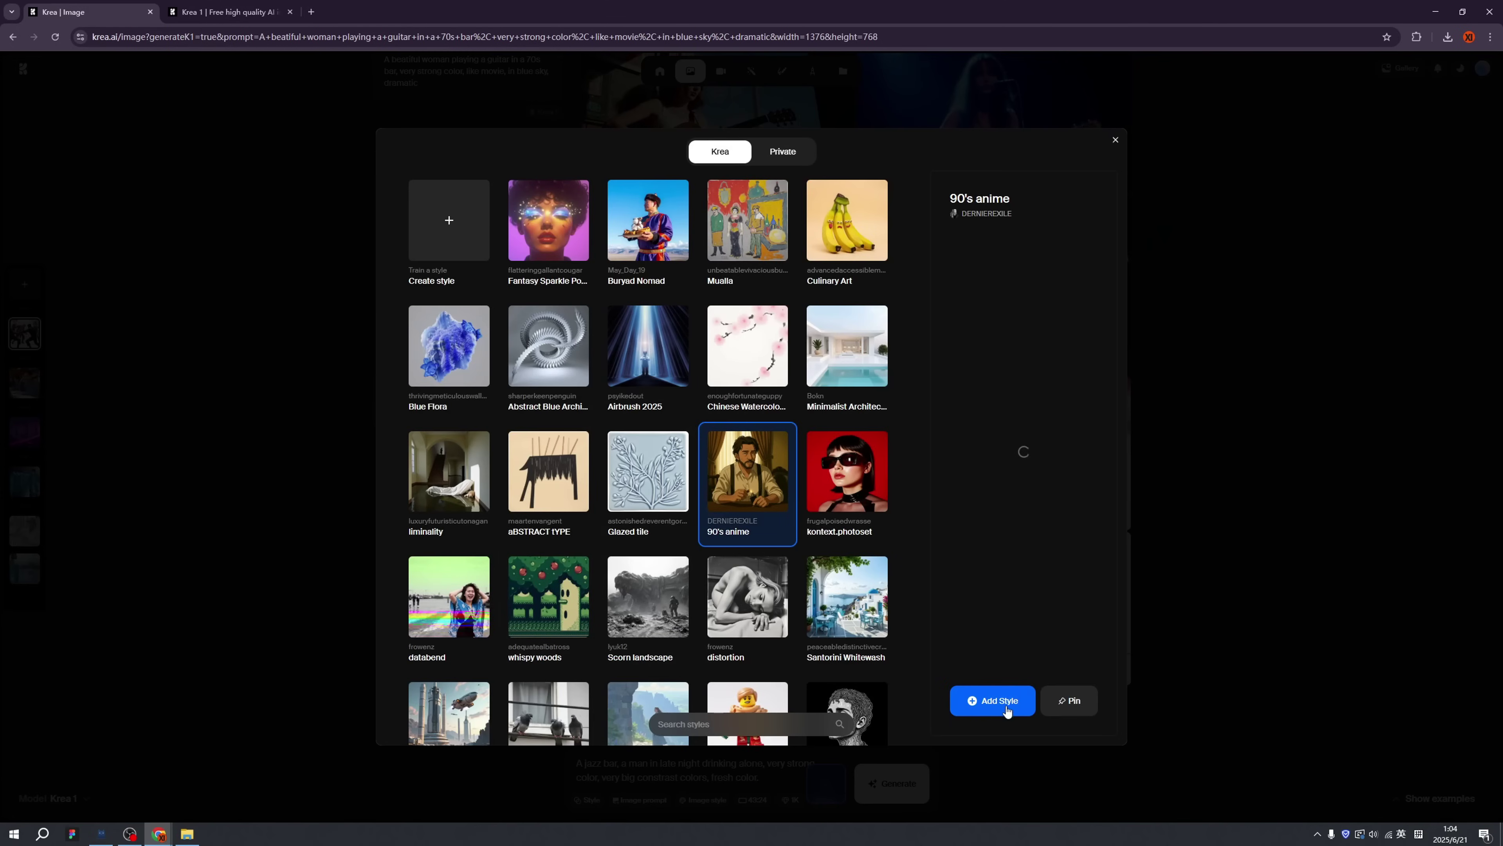
{"action": "left_click", "coordinate": [1006, 709]}
- Adjust the 90's anime style strength to about 0.53
{"action": "mouse_move", "coordinate": [841, 776]}
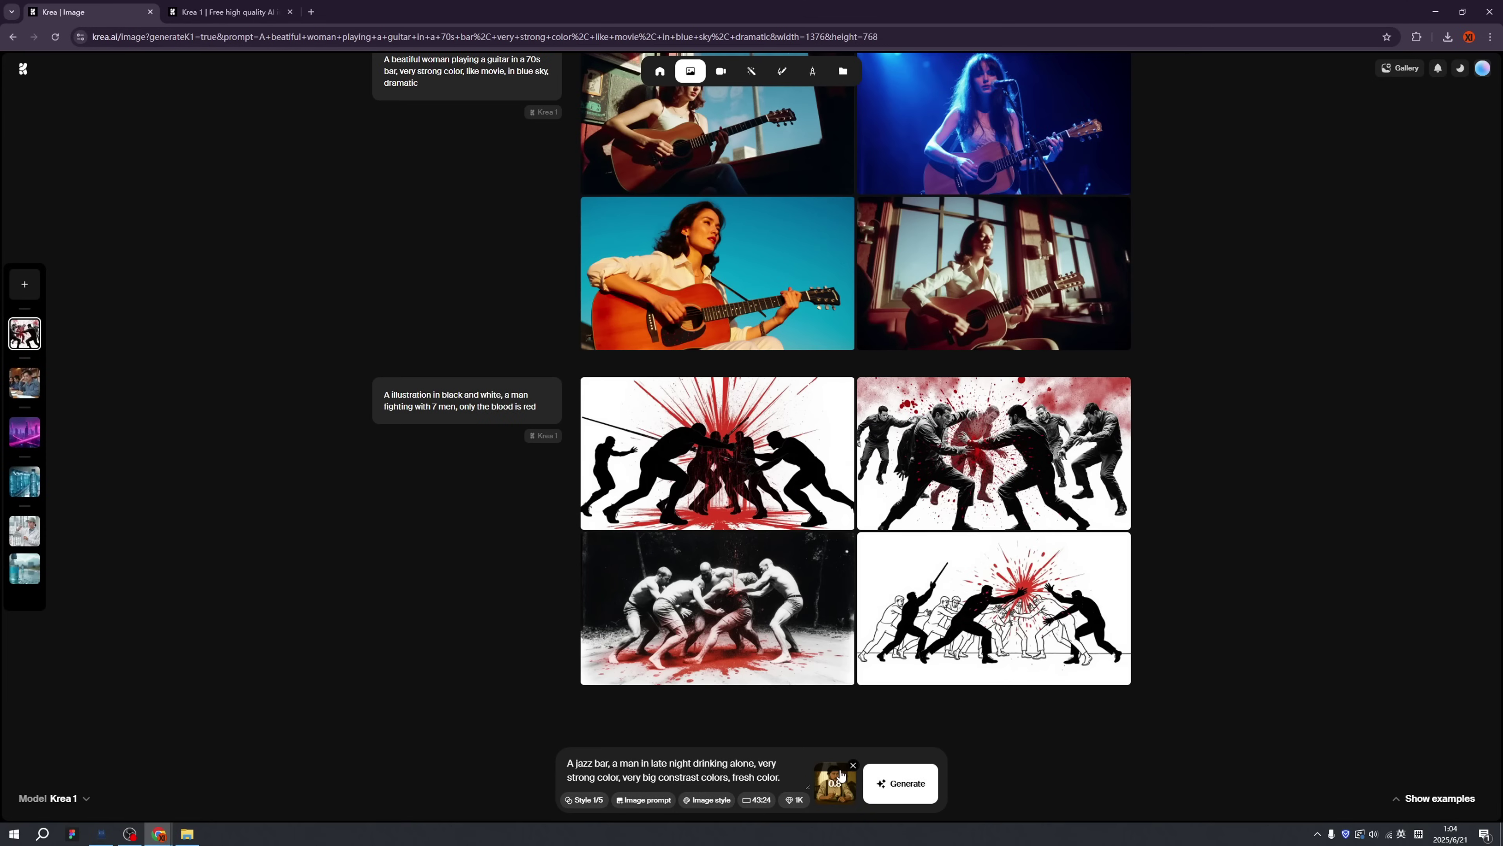
{"action": "left_click_drag", "start_coordinate": [841, 776], "coordinate": [837, 790]}
{"action": "left_click_drag", "start_coordinate": [843, 794], "coordinate": [840, 779]}
- Remove the 90's anime style reference and cancel adding an image prompt
{"action": "left_click", "coordinate": [853, 765]}
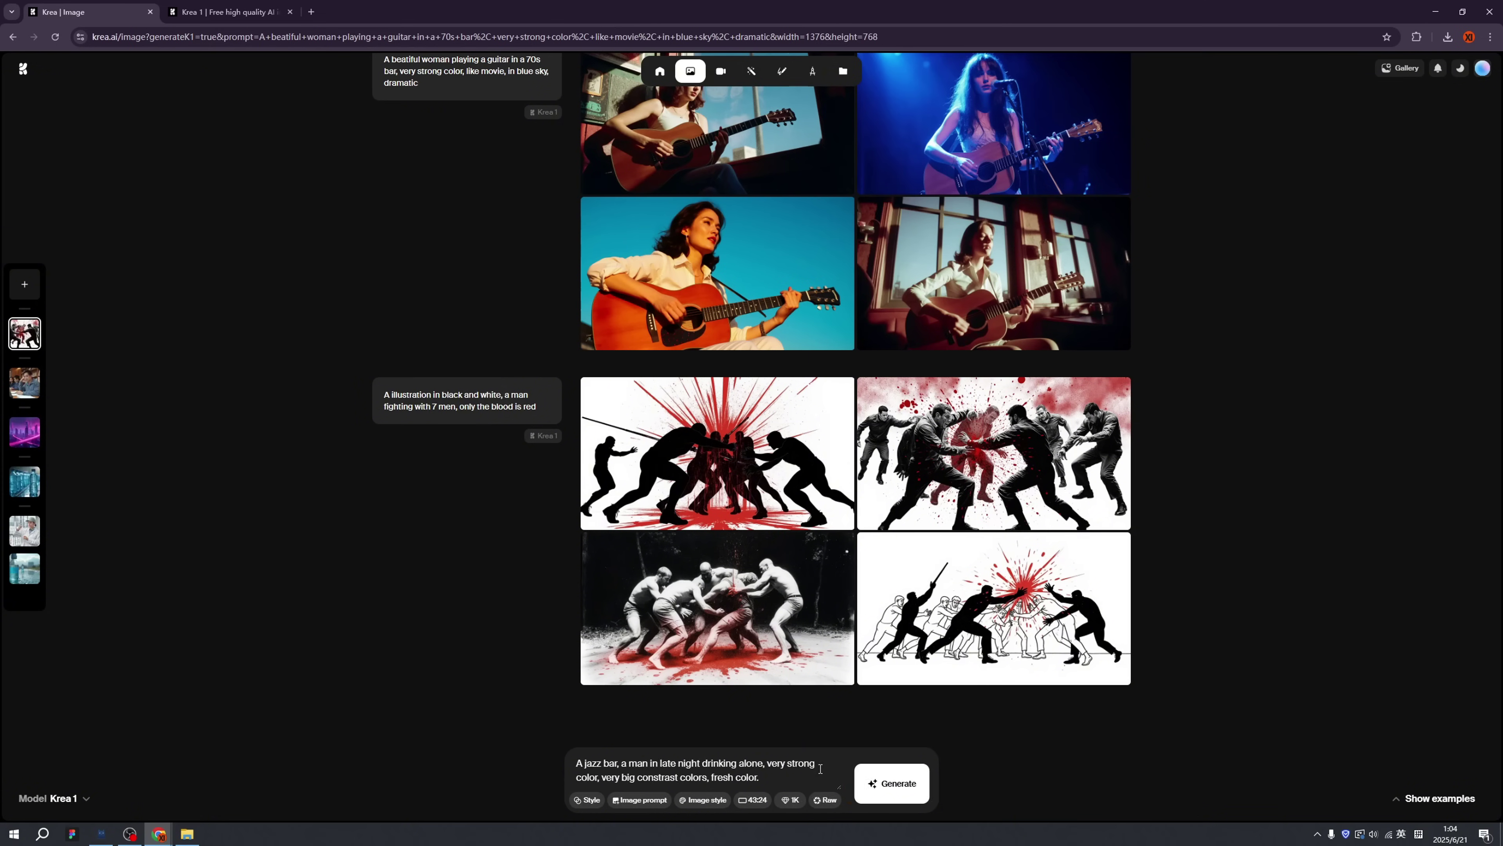
{"action": "left_click", "coordinate": [651, 800]}
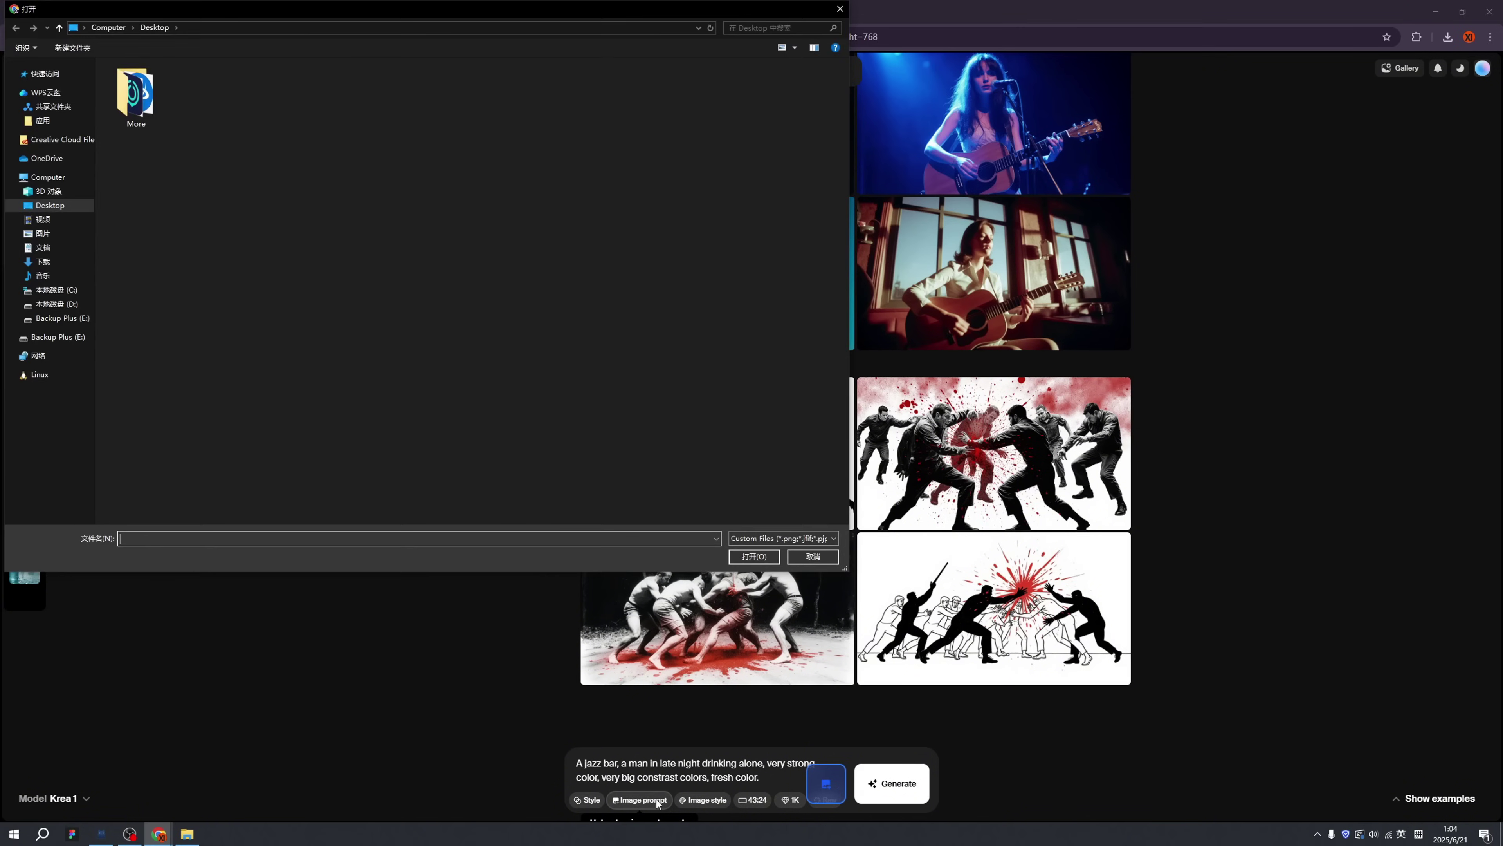
{"action": "left_click", "coordinate": [813, 558]}
- Set the jazz-bar prompt to 16:9 at 4K resolution with Raw mode off
{"action": "mouse_move", "coordinate": [704, 800]}
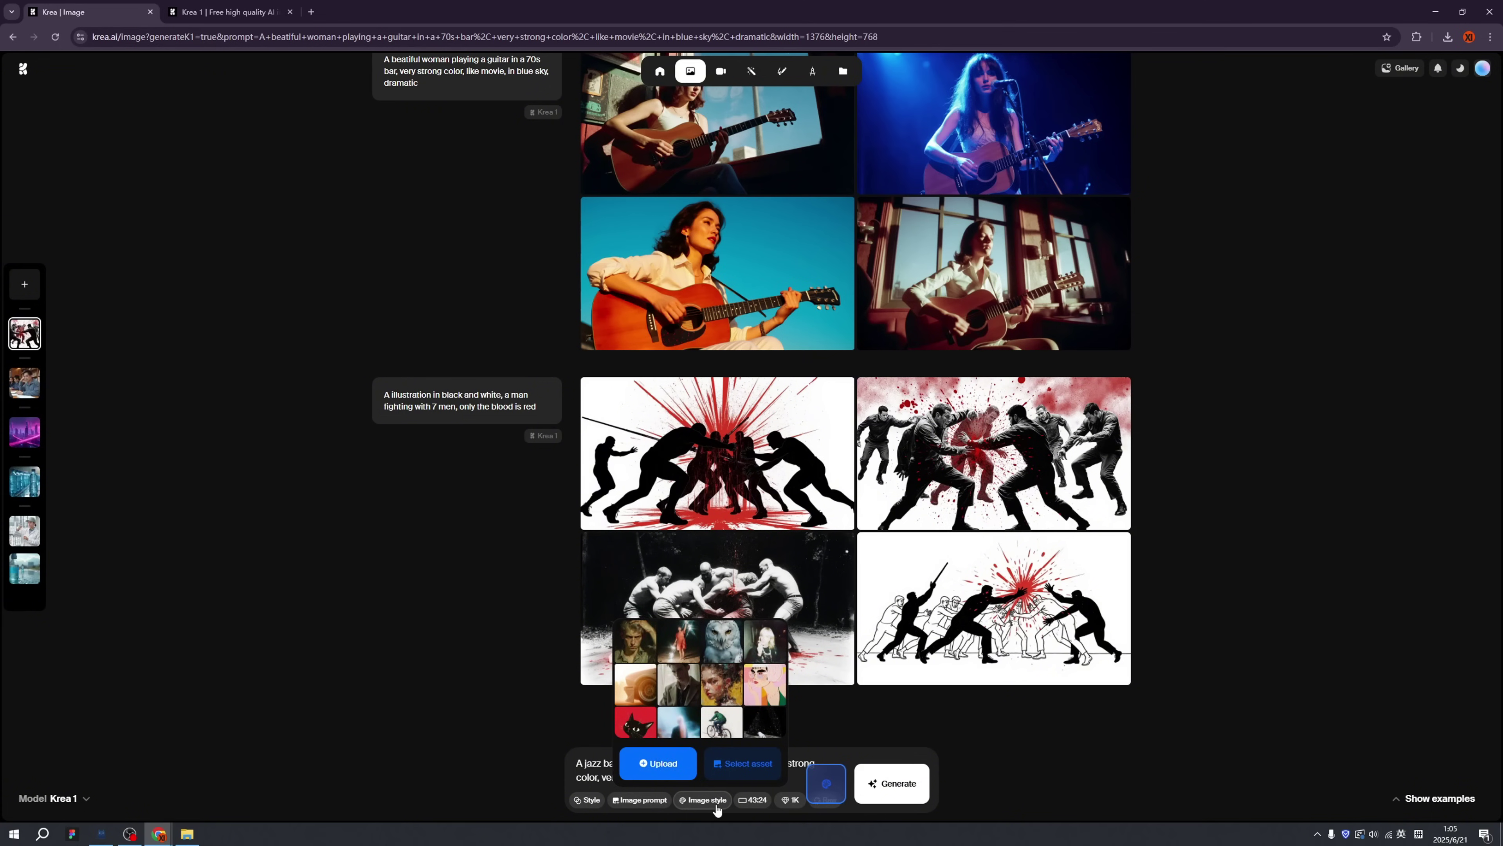
{"action": "mouse_move", "coordinate": [752, 808]}
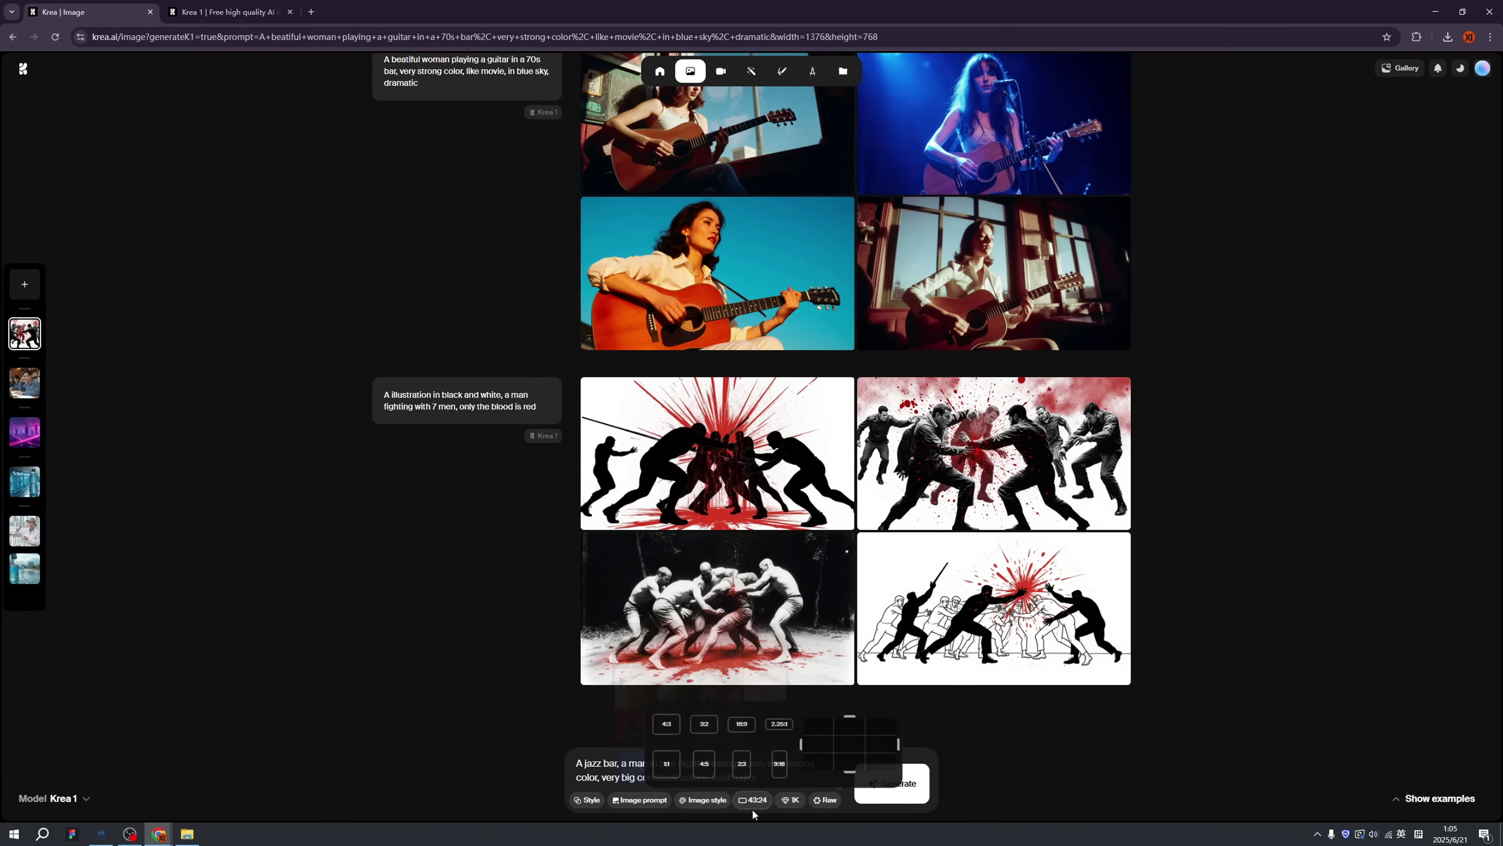
{"action": "left_click", "coordinate": [743, 724]}
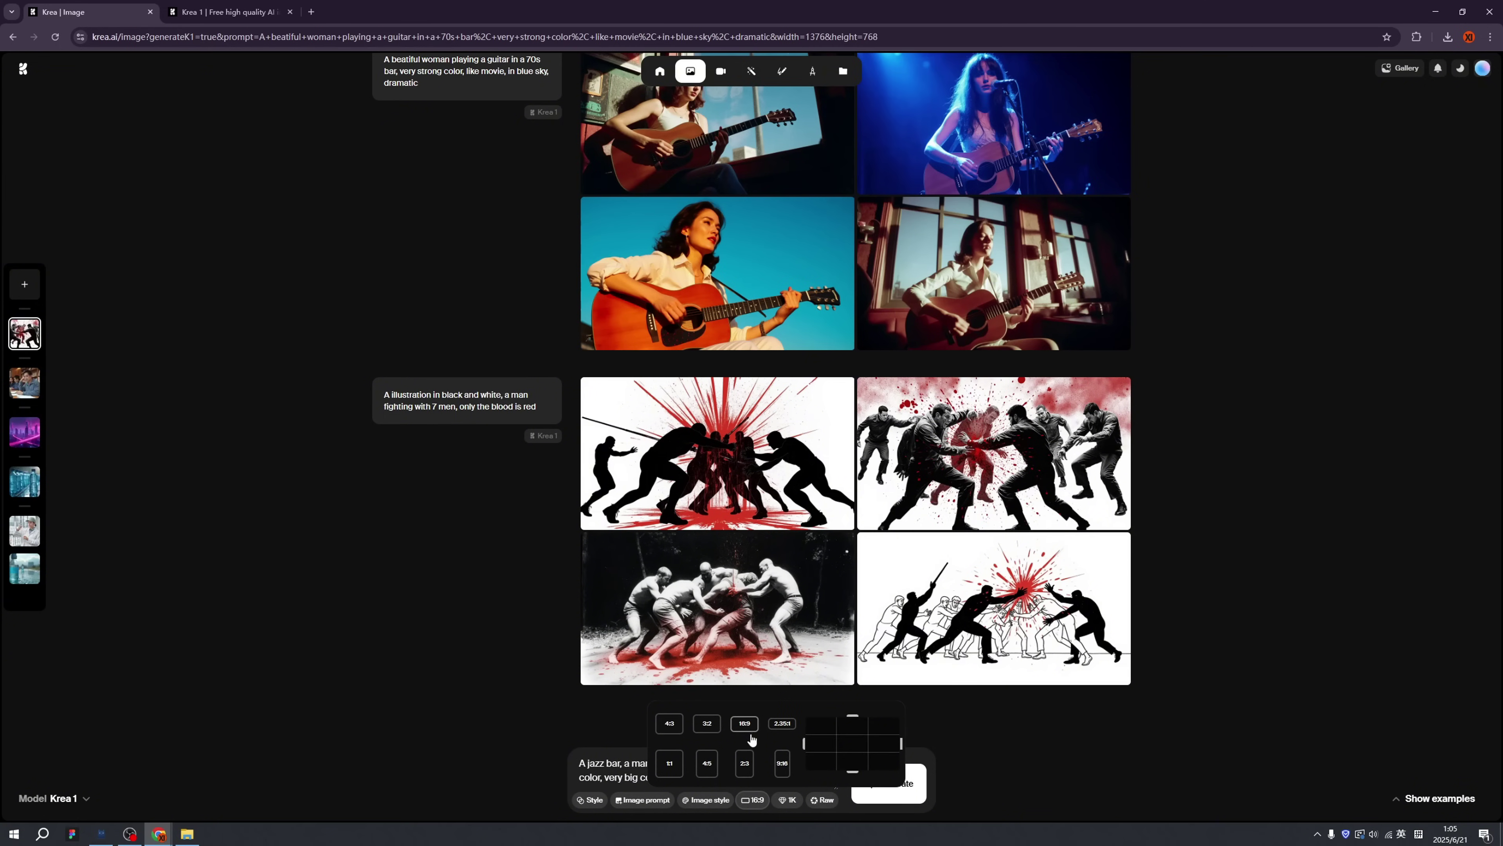
{"action": "mouse_move", "coordinate": [788, 802]}
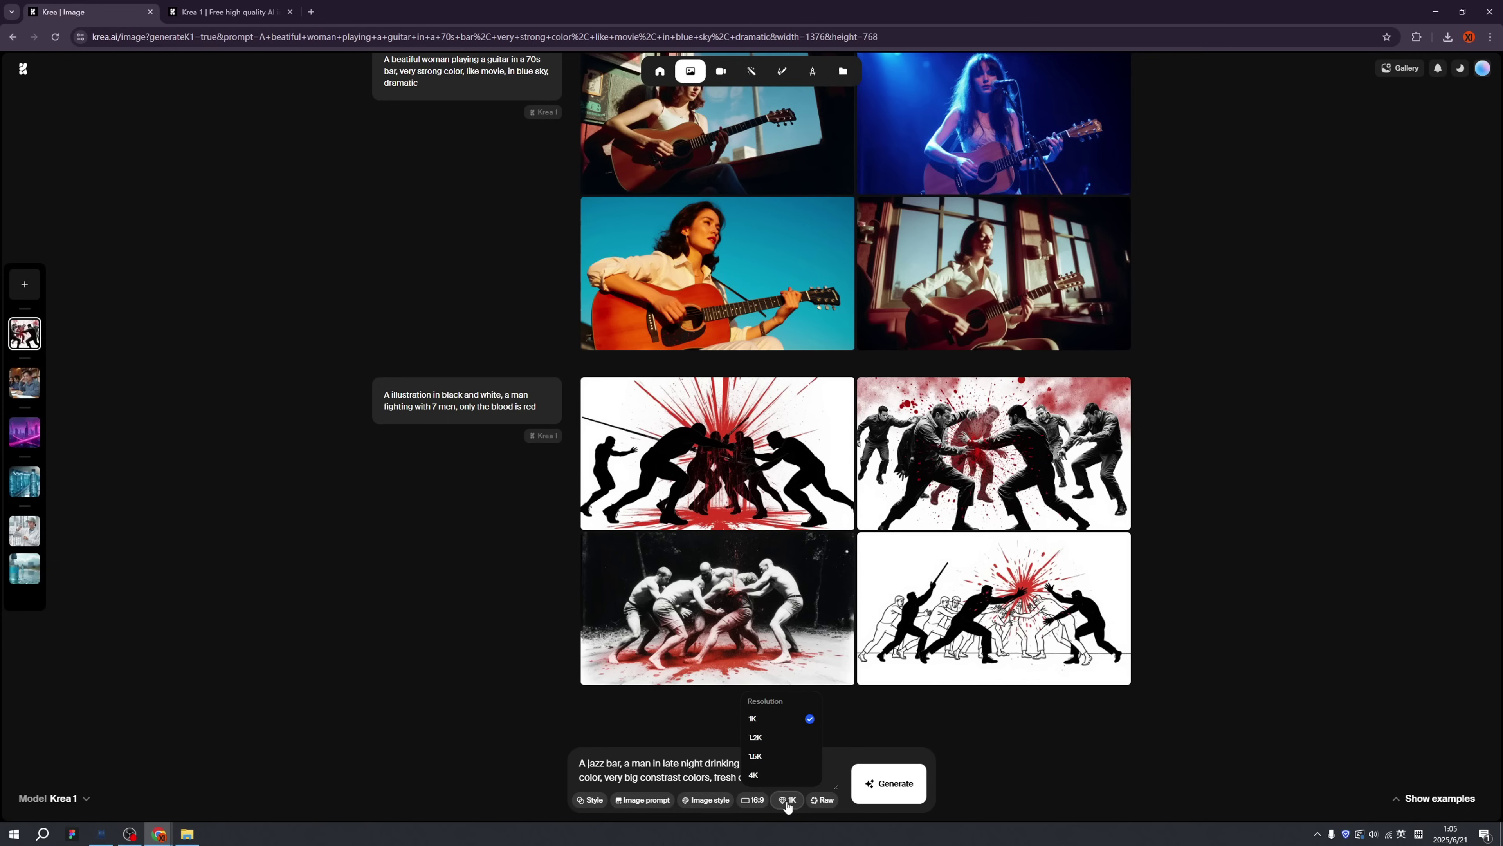
{"action": "left_click", "coordinate": [772, 777]}
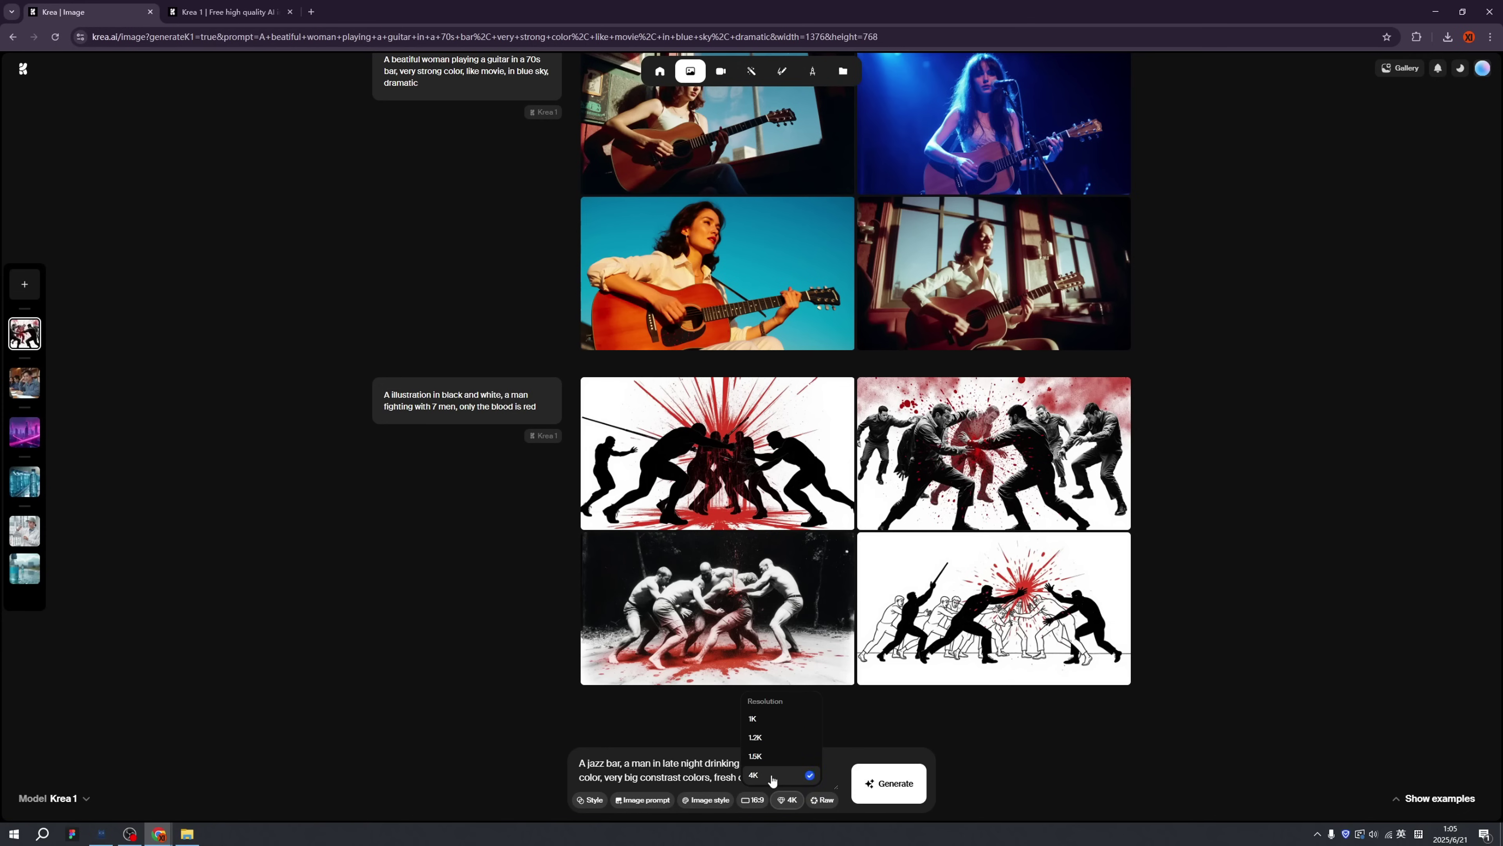
{"action": "left_click", "coordinate": [826, 806]}
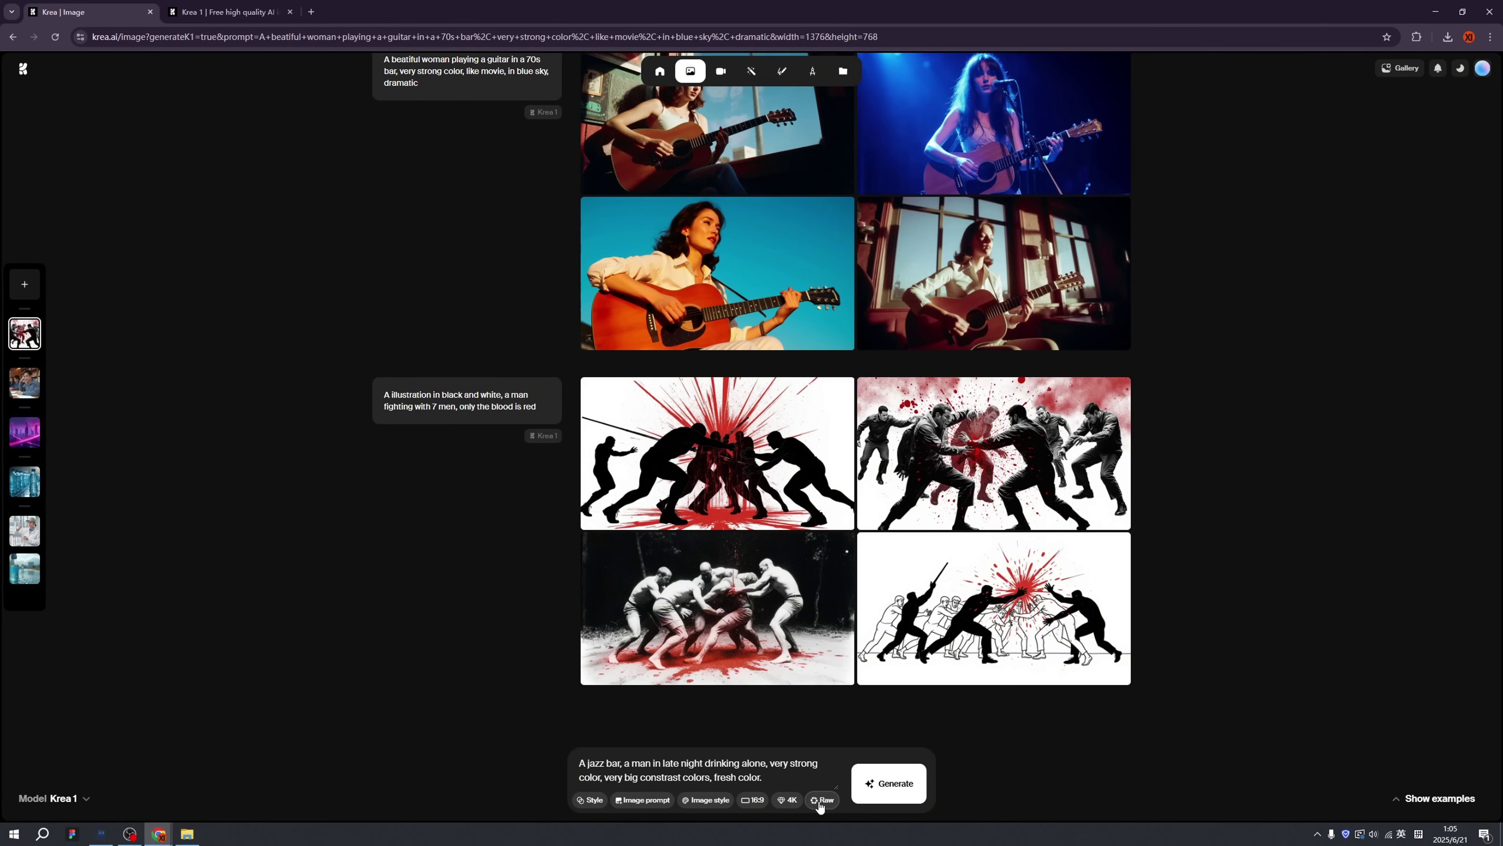
- Generate the 4K jazz-bar drinking-man images, browse them full-size, then close the viewer
{"action": "left_click", "coordinate": [895, 789]}
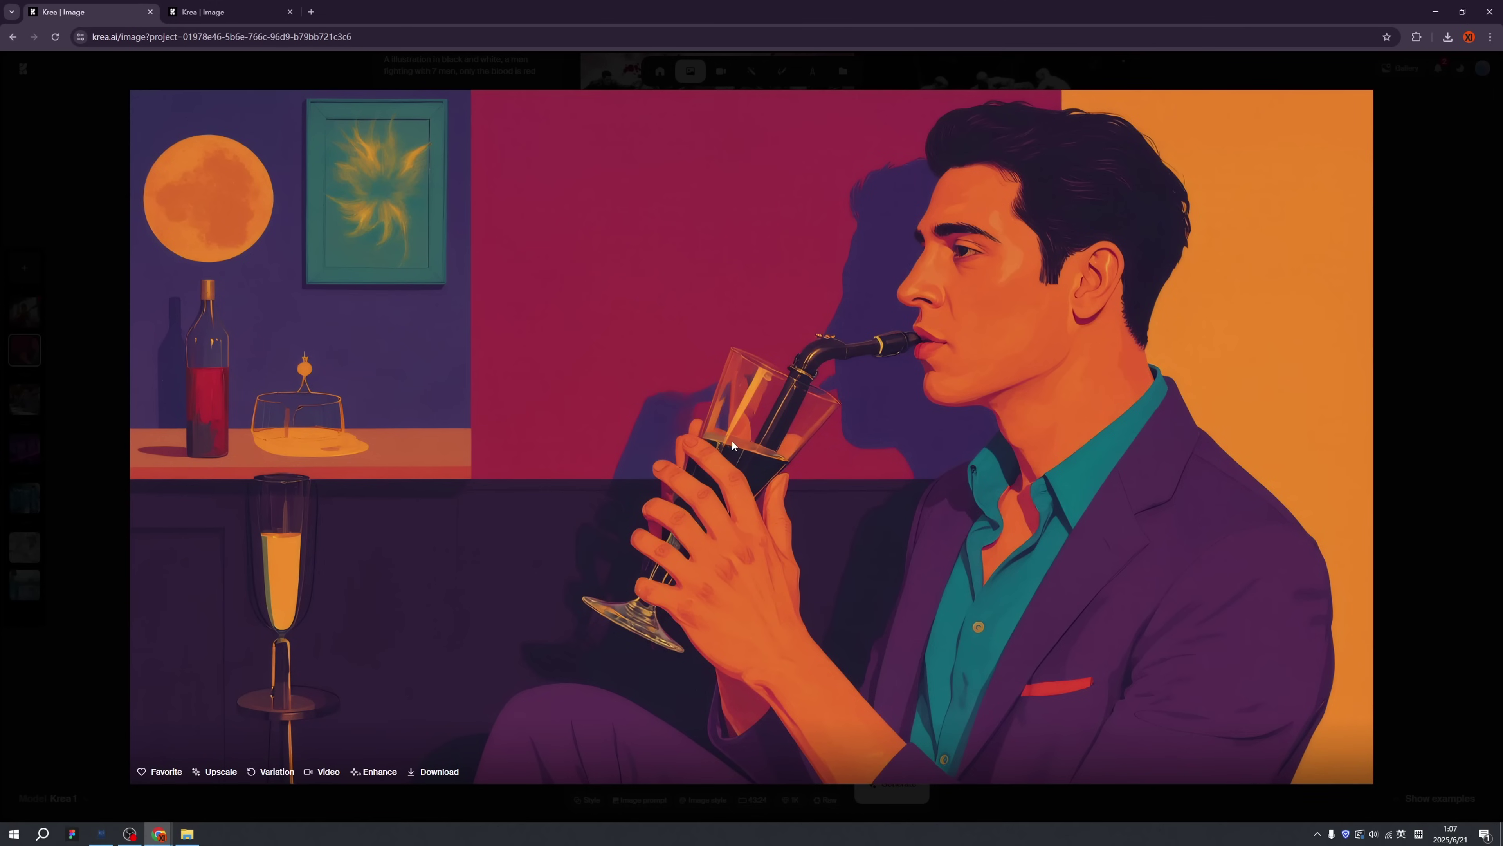
{"action": "left_click", "coordinate": [1417, 337]}
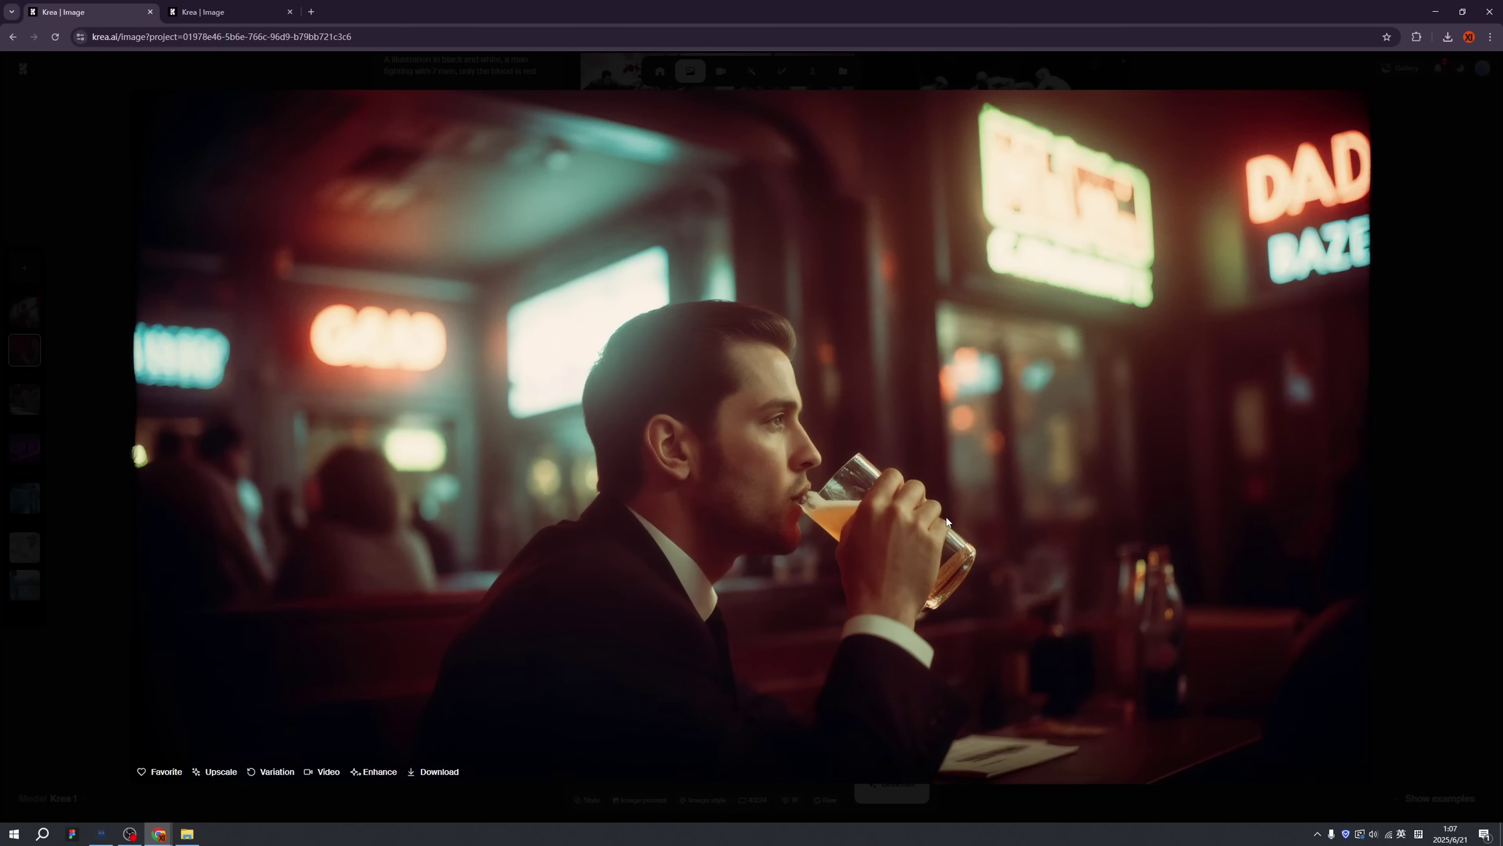
{"action": "key", "text": "Right"}
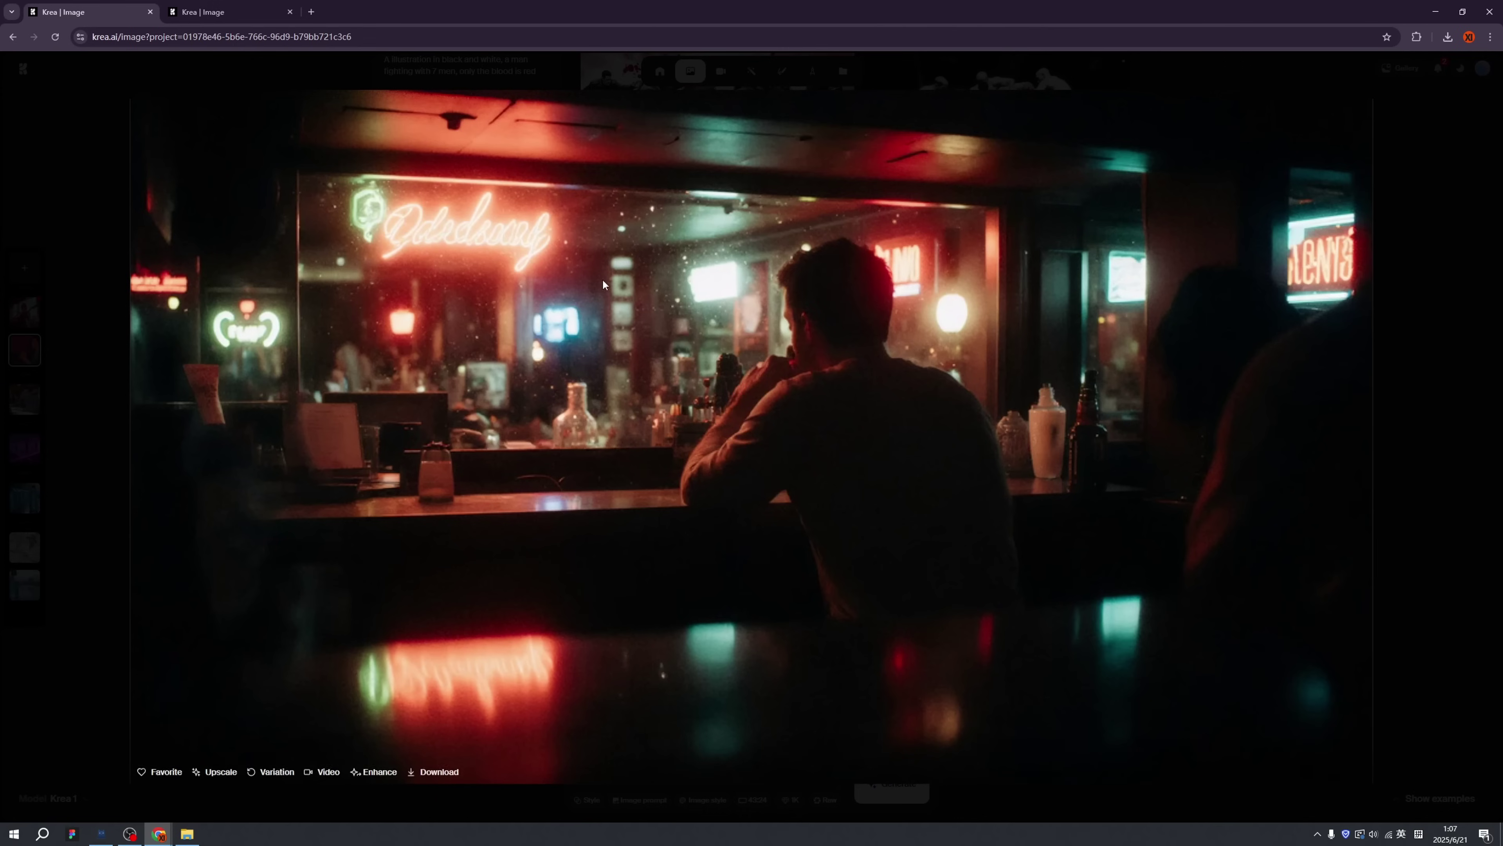
{"action": "left_click", "coordinate": [1421, 356]}
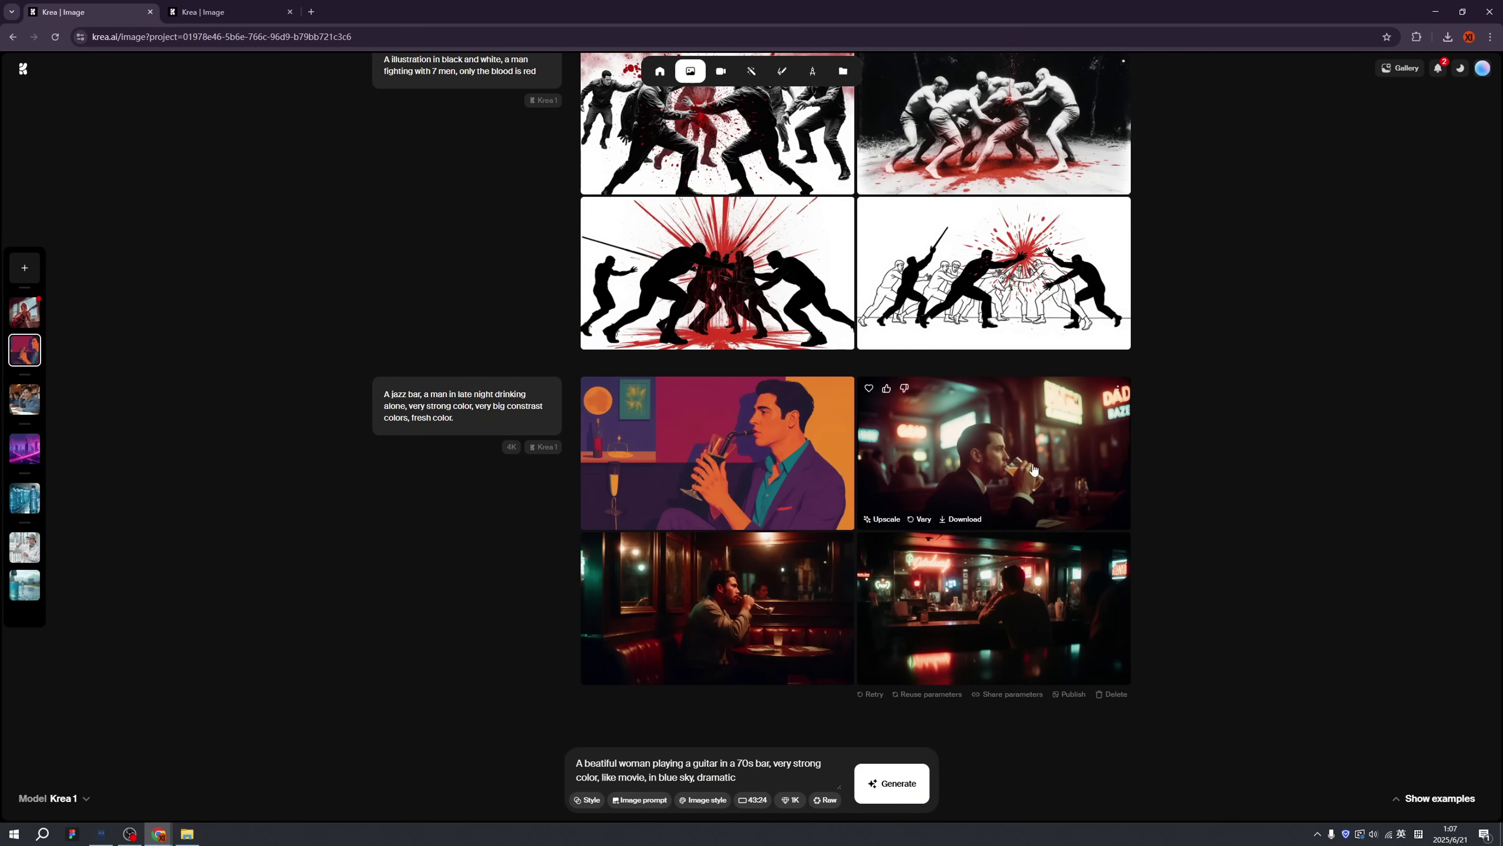
- Attach Fantasy Sparkle Portraits and then kontext.photoset styles to the 70s-bar guitar prompt
{"action": "scroll", "coordinate": [497, 205], "scroll_direction": "up", "scroll_amount": 7}
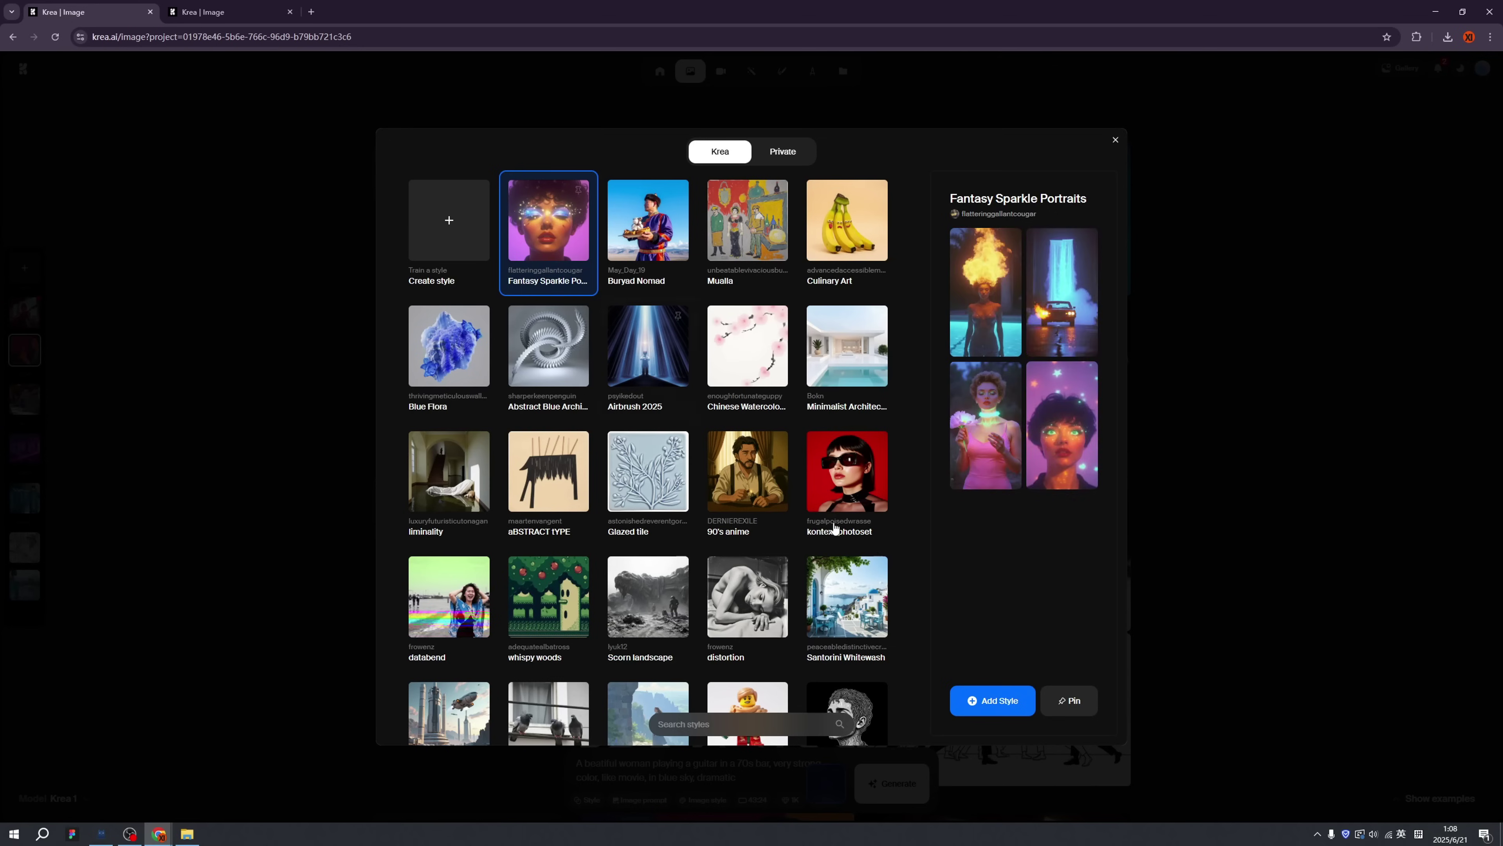
{"action": "left_click", "coordinate": [1001, 711]}
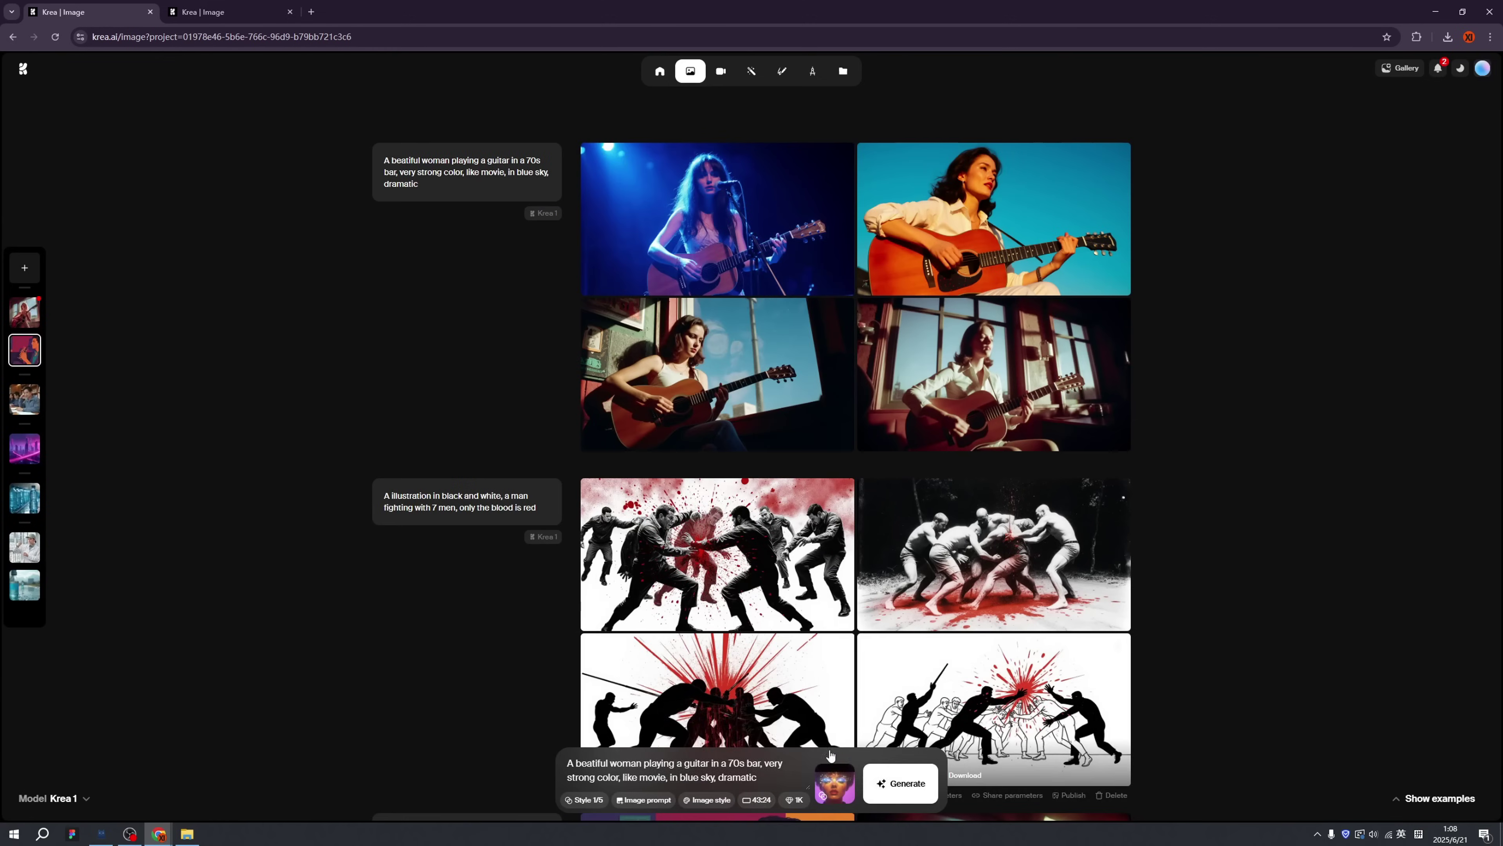
{"action": "left_click", "coordinate": [582, 800]}
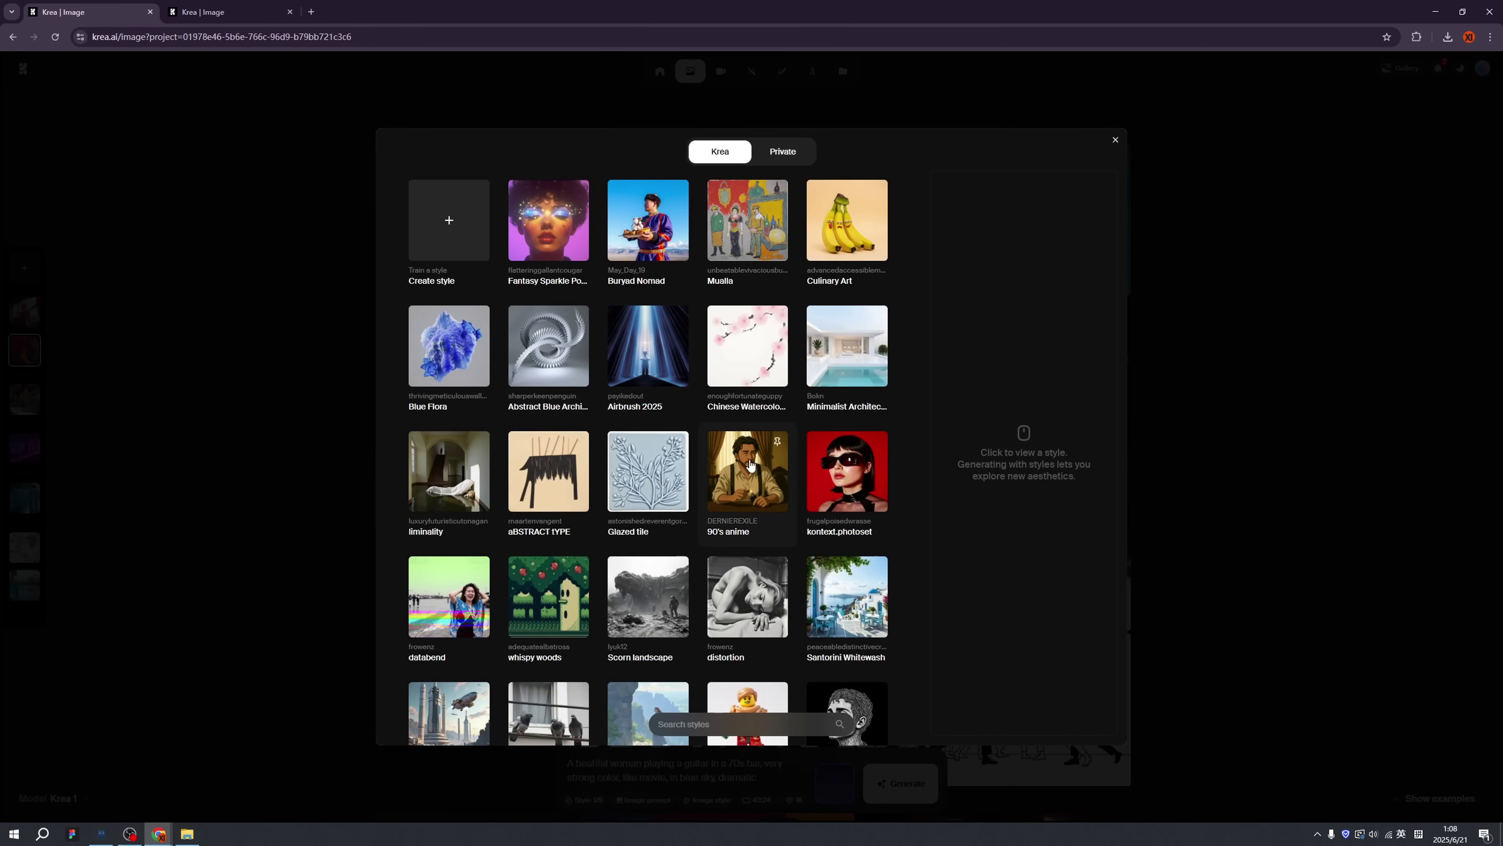
{"action": "left_click", "coordinate": [839, 483]}
{"action": "left_click", "coordinate": [992, 711]}
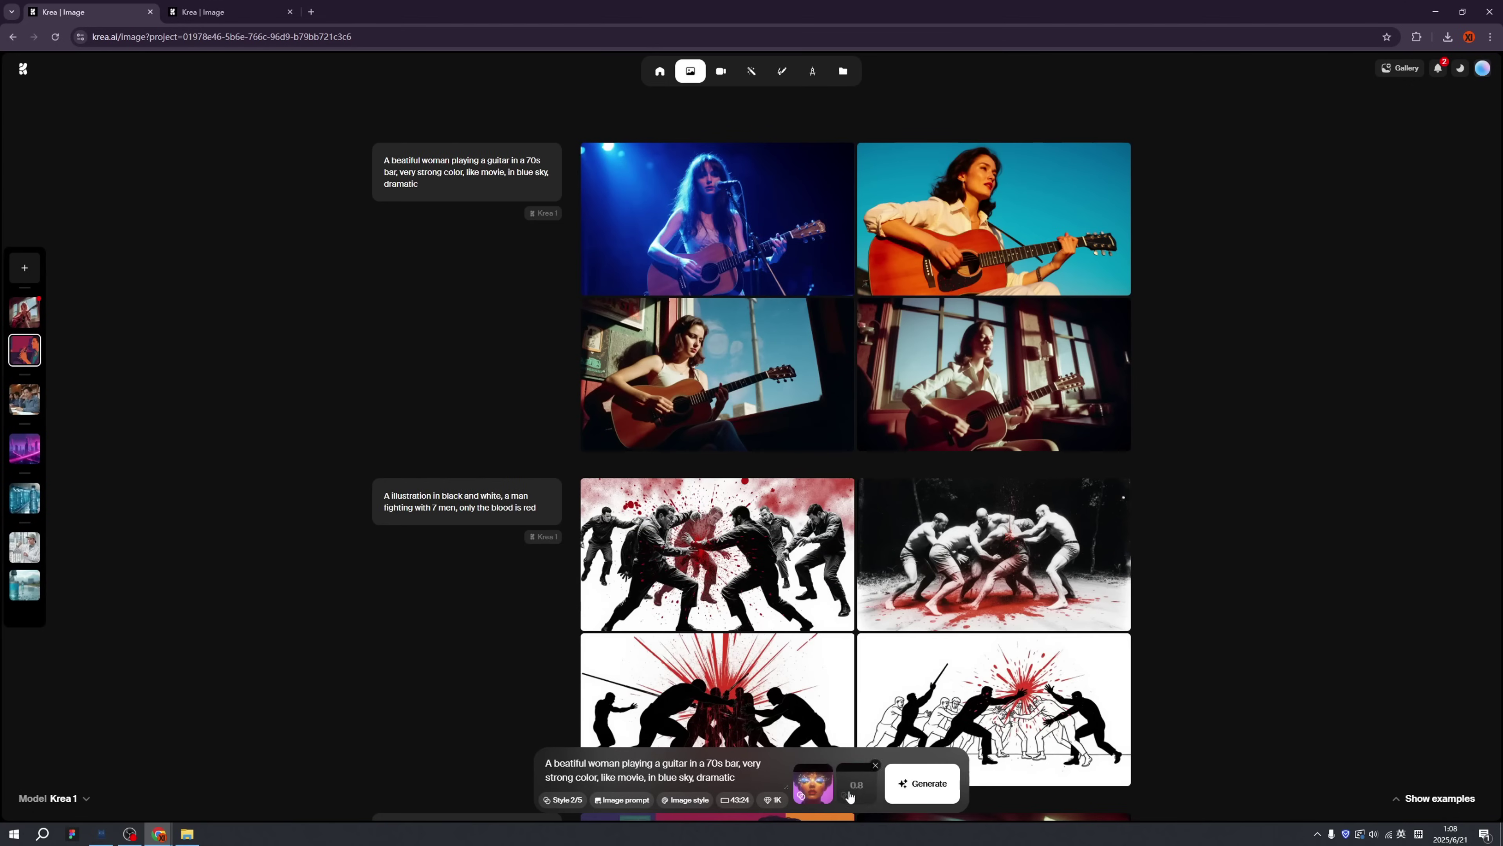
{"action": "mouse_move", "coordinate": [825, 796]}
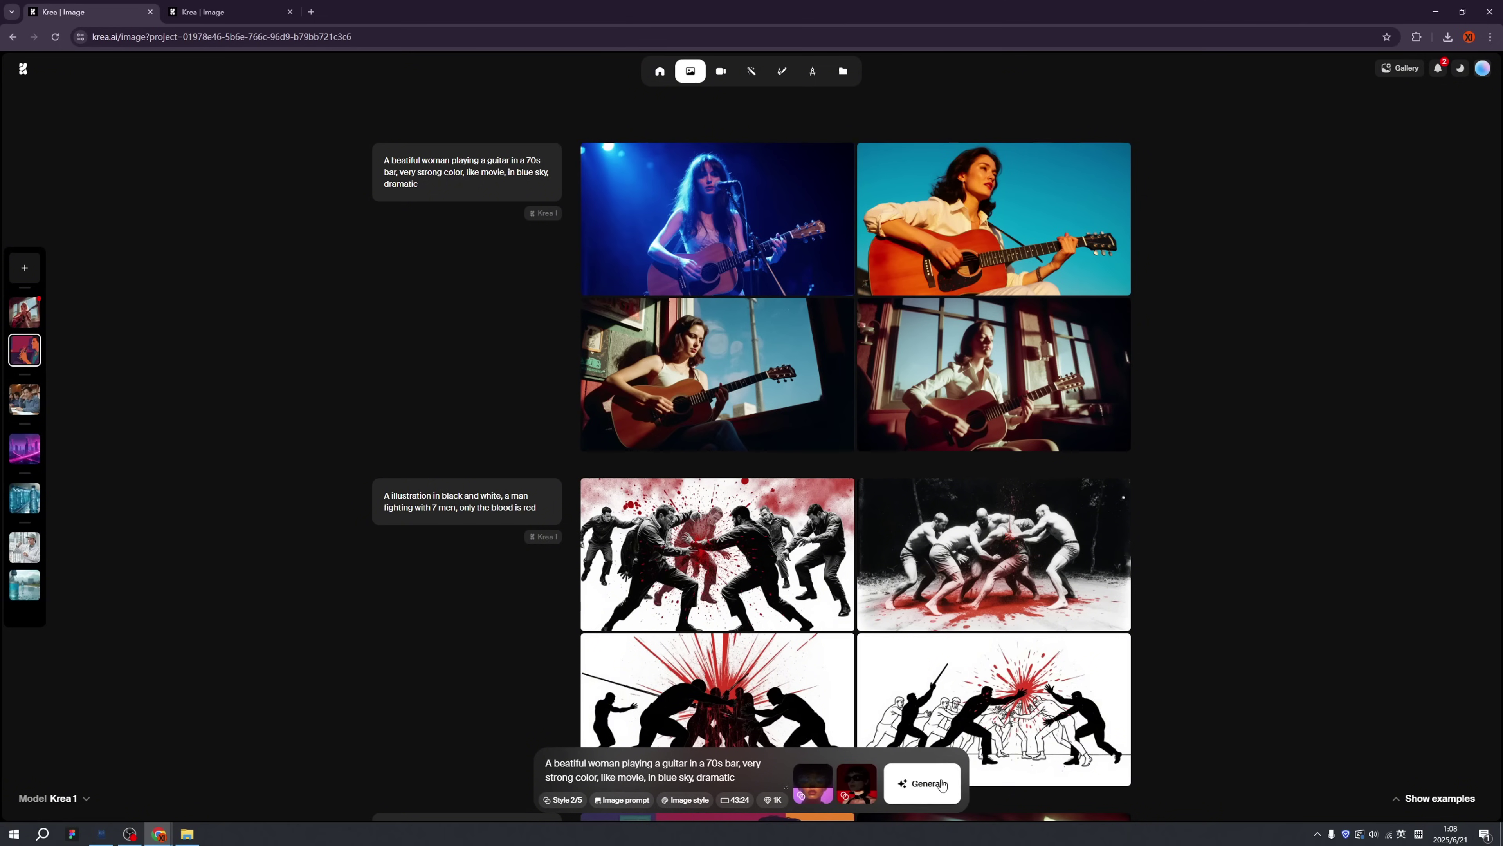
- Generate four style-remixed guitar images and enlarge the dark-haired guitarist wearing a choker
{"action": "left_click", "coordinate": [934, 792]}
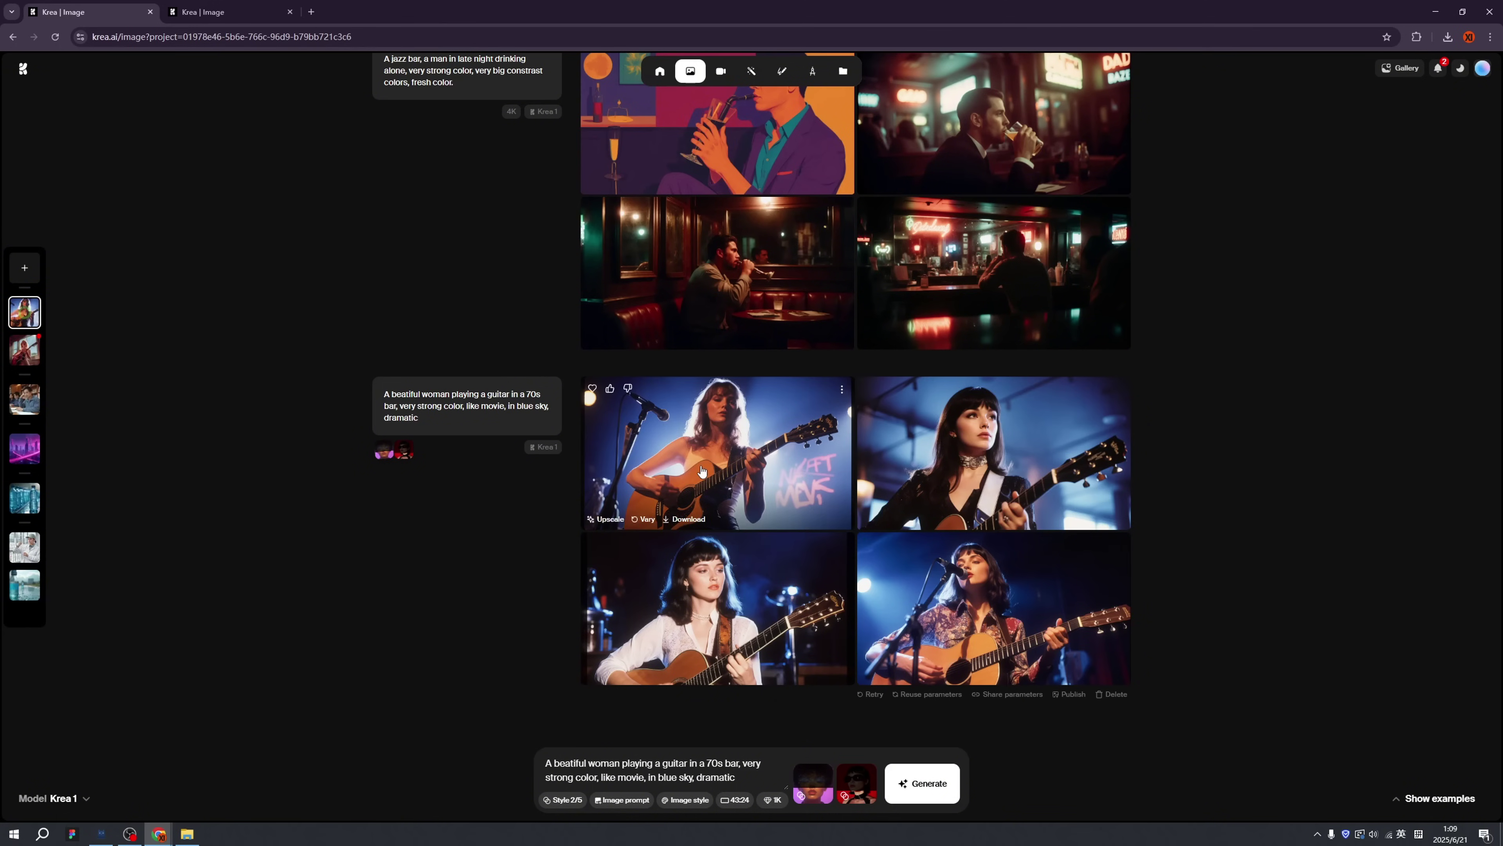
{"action": "left_click", "coordinate": [710, 467]}
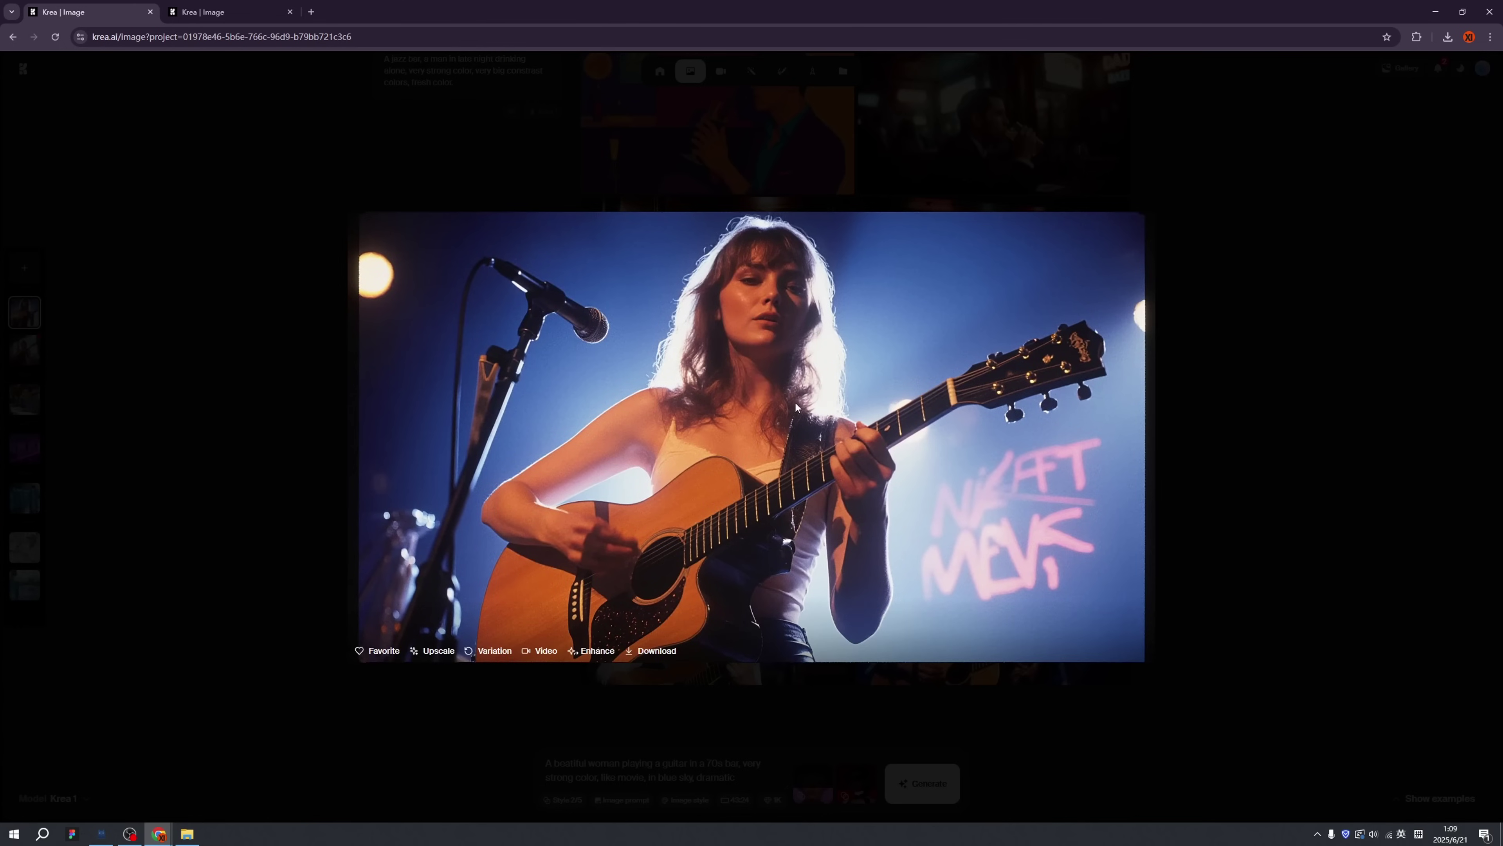
{"action": "left_click", "coordinate": [1225, 471]}
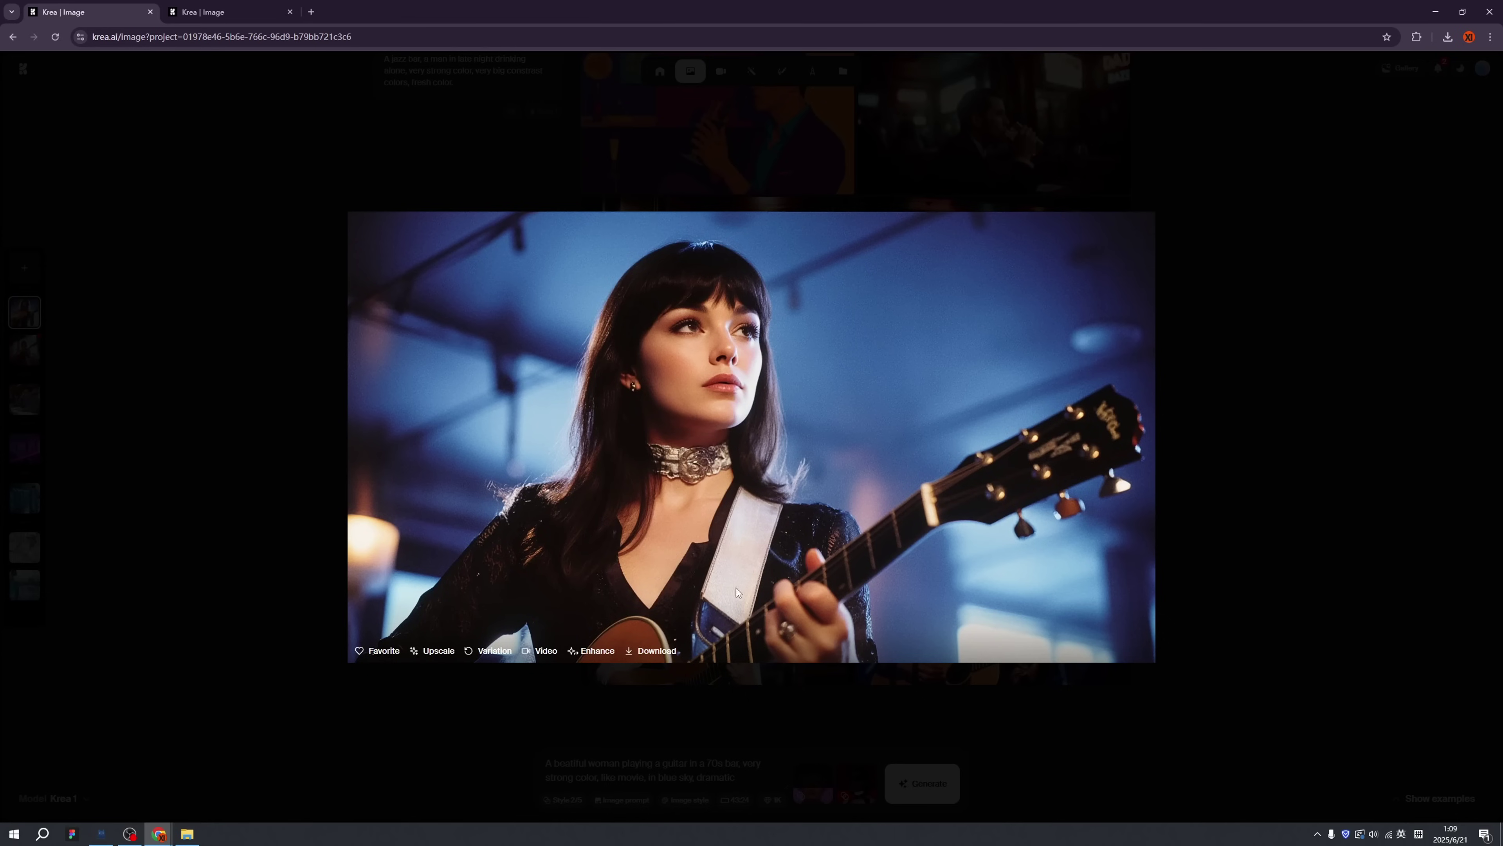
- Generate four variations of the dark-haired guitarist with the choker and scroll to the new row
{"action": "left_click", "coordinate": [490, 650]}
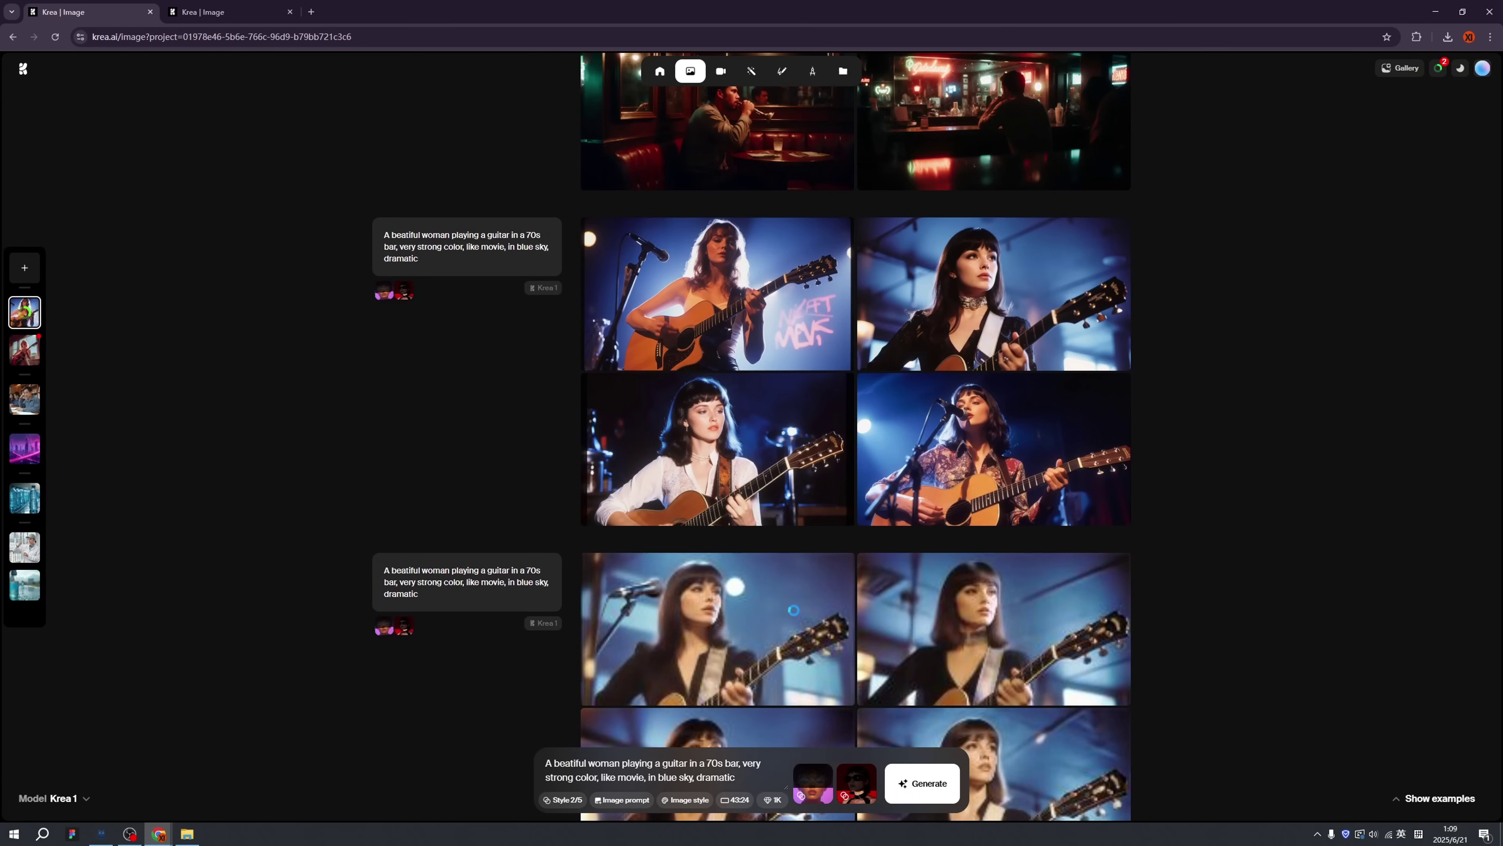
{"action": "scroll", "coordinate": [804, 581], "scroll_direction": "down", "scroll_amount": 3}
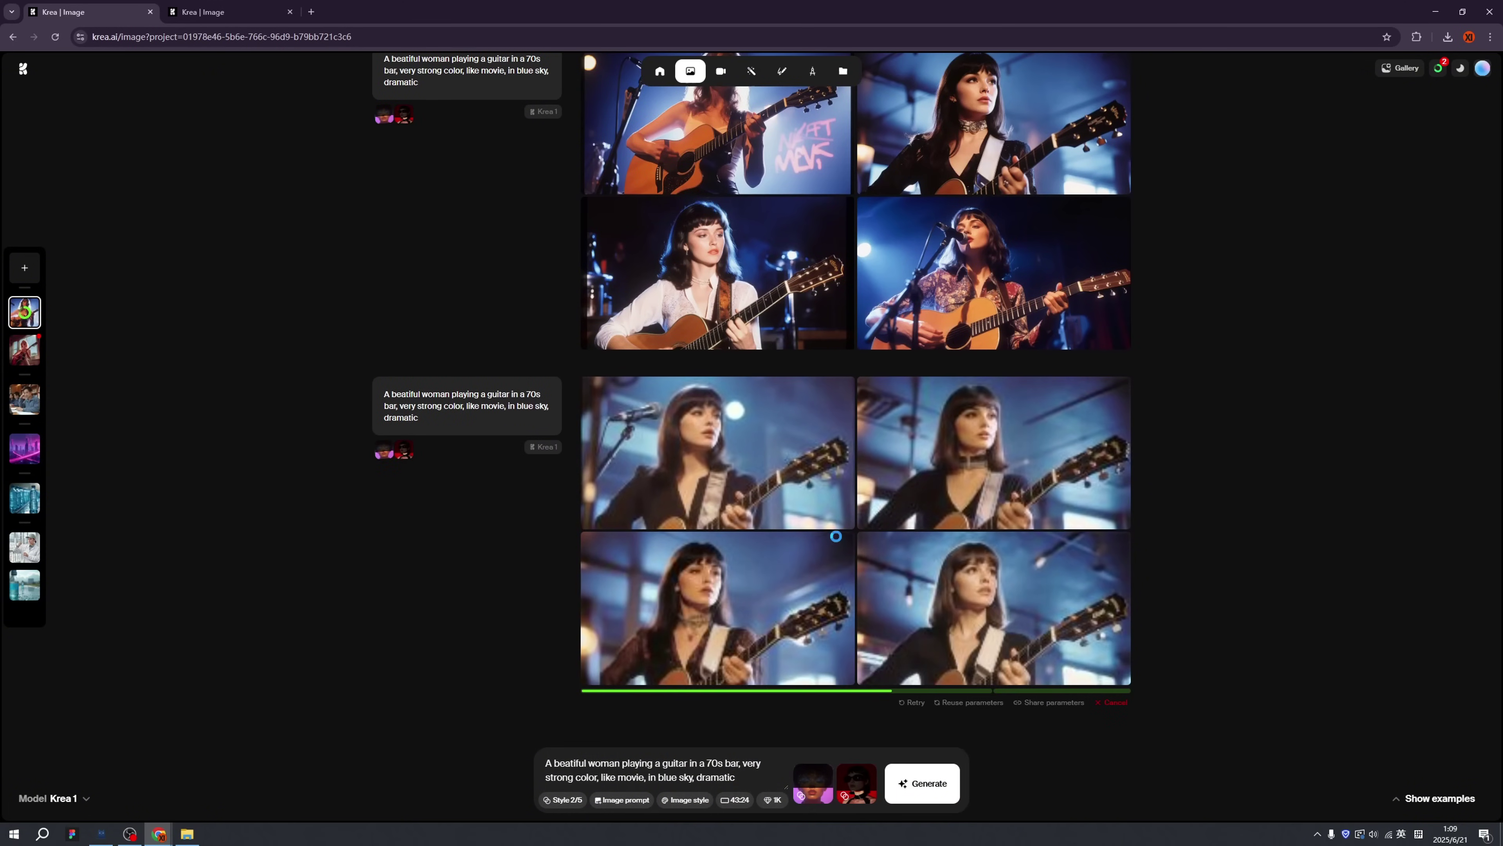
{"action": "scroll", "coordinate": [1000, 328], "scroll_direction": "up", "scroll_amount": 3}
{"action": "scroll", "coordinate": [1000, 328], "scroll_direction": "down", "scroll_amount": 3}
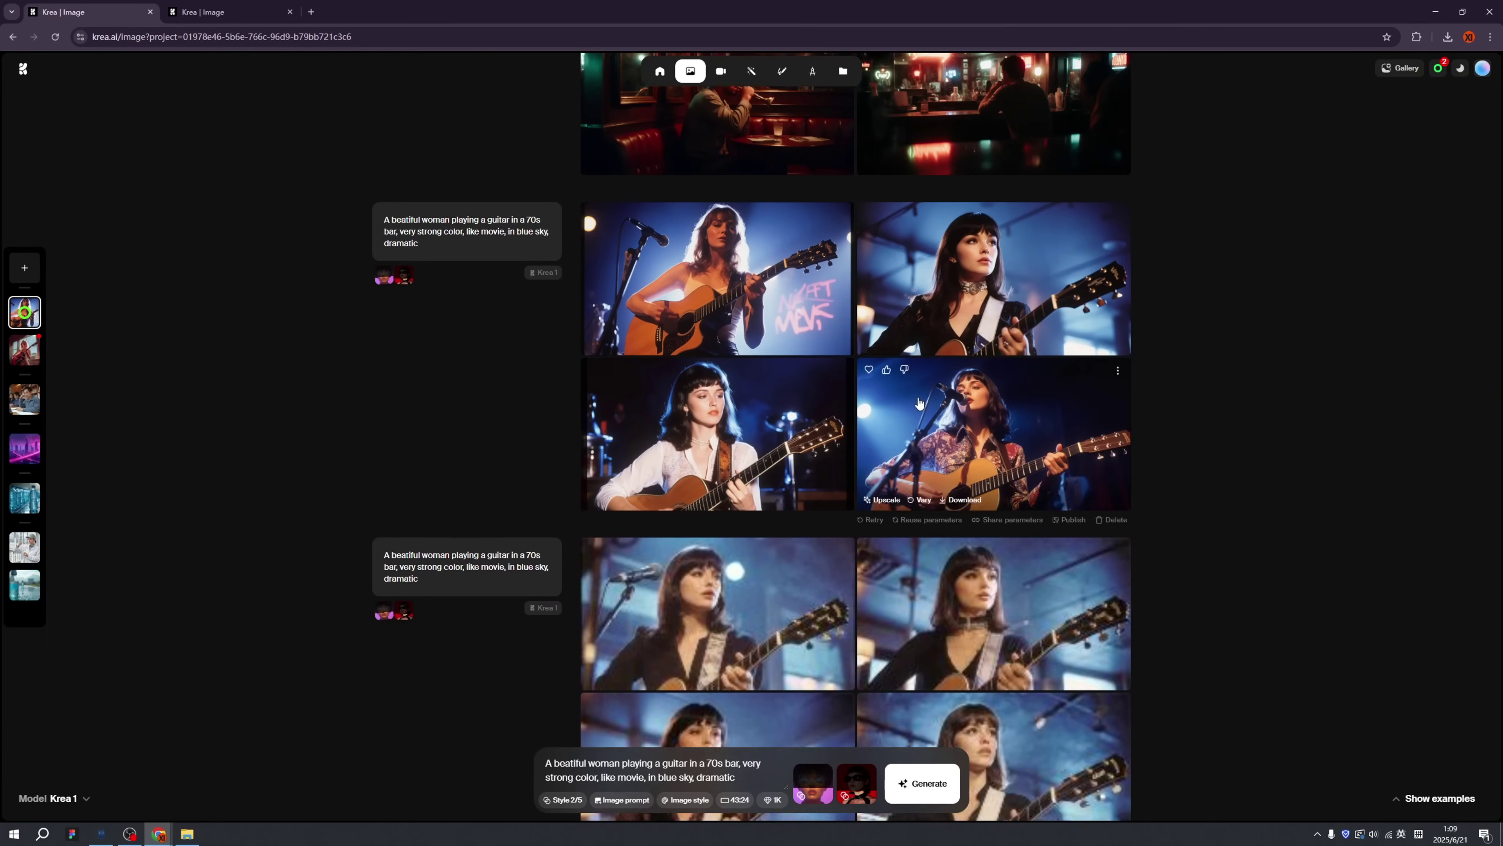
- Enlarge the new choker variation, the paisley-shirt guitarist, then the white-top guitarist at the microphone
{"action": "left_click", "coordinate": [846, 434]}
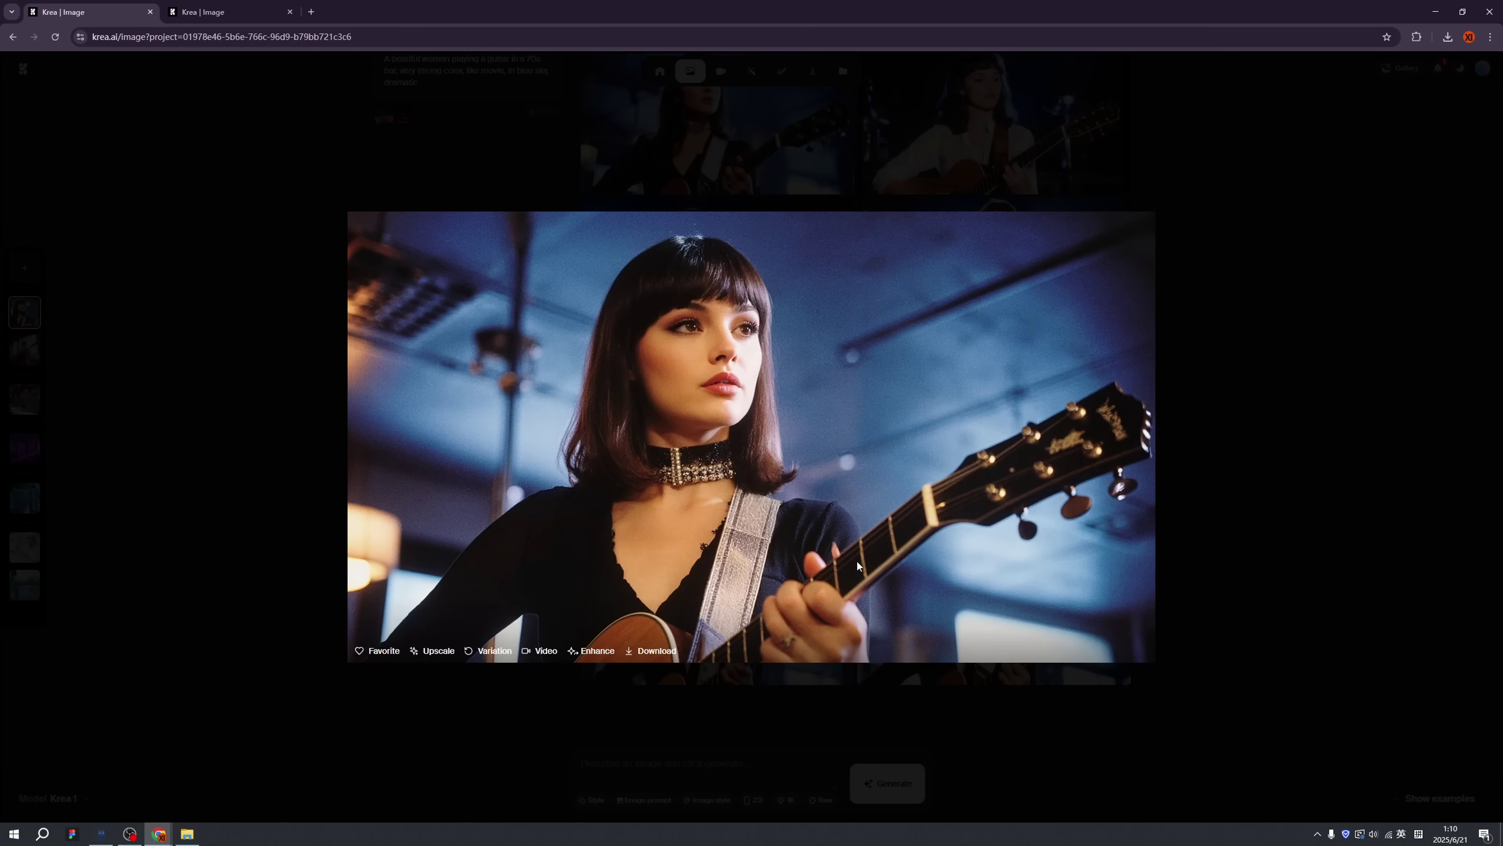
{"action": "left_click", "coordinate": [1225, 325]}
{"action": "left_click", "coordinate": [742, 331]}
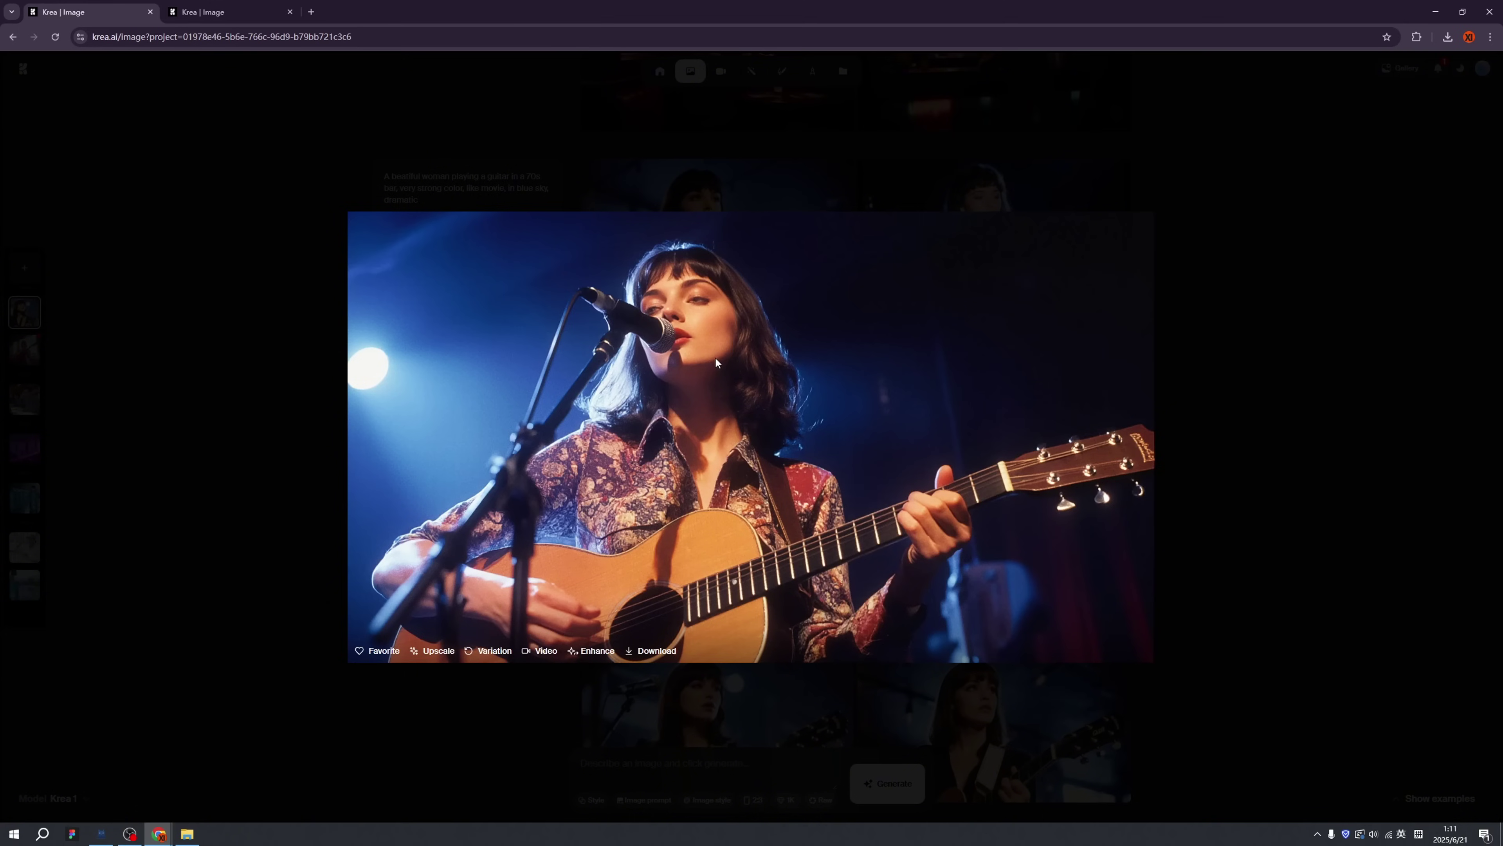
{"action": "left_click", "coordinate": [1162, 379]}
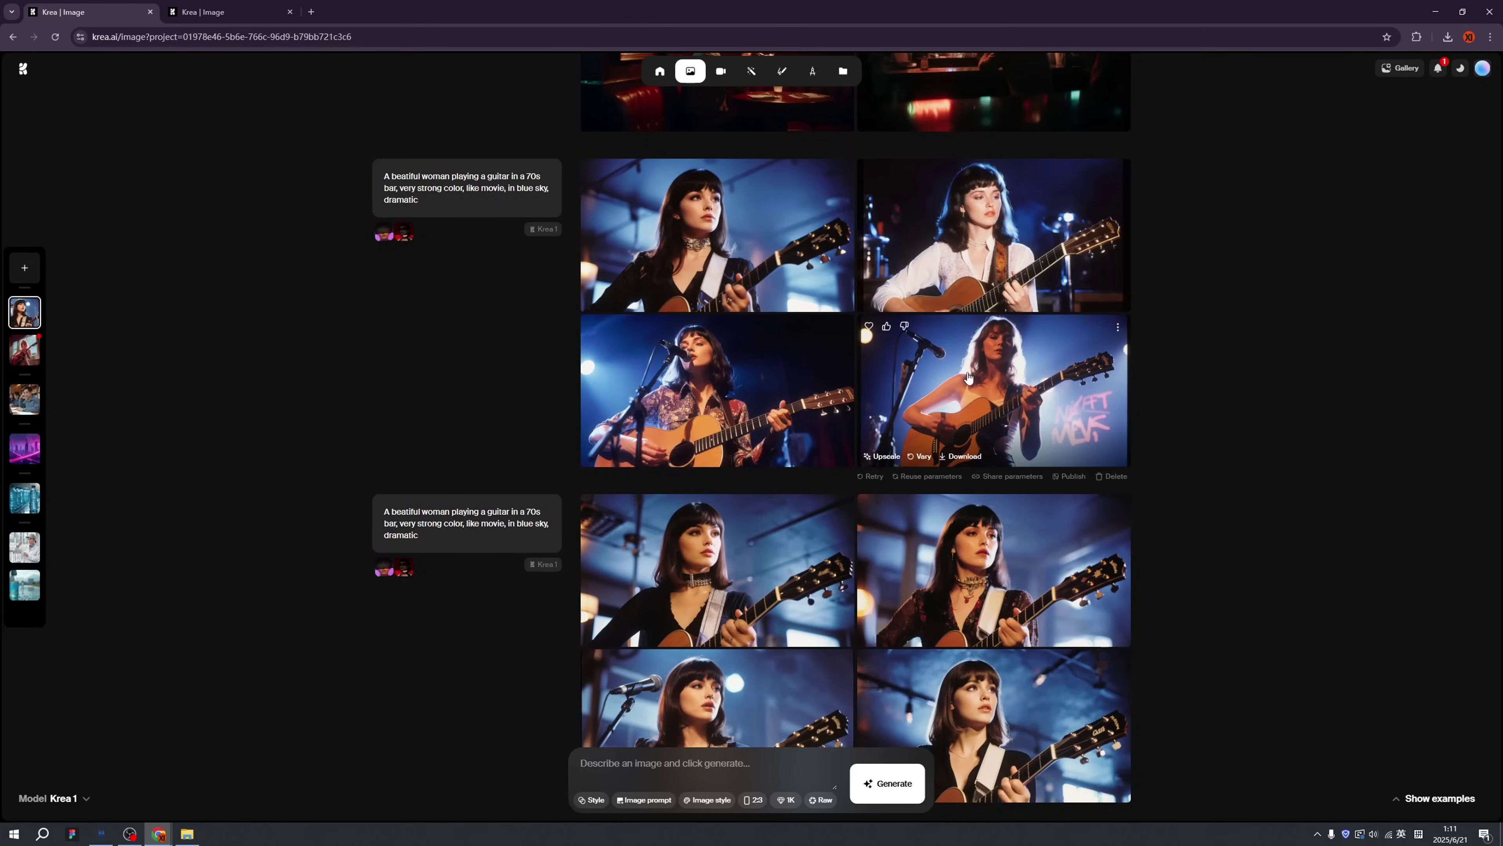
{"action": "left_click", "coordinate": [982, 428]}
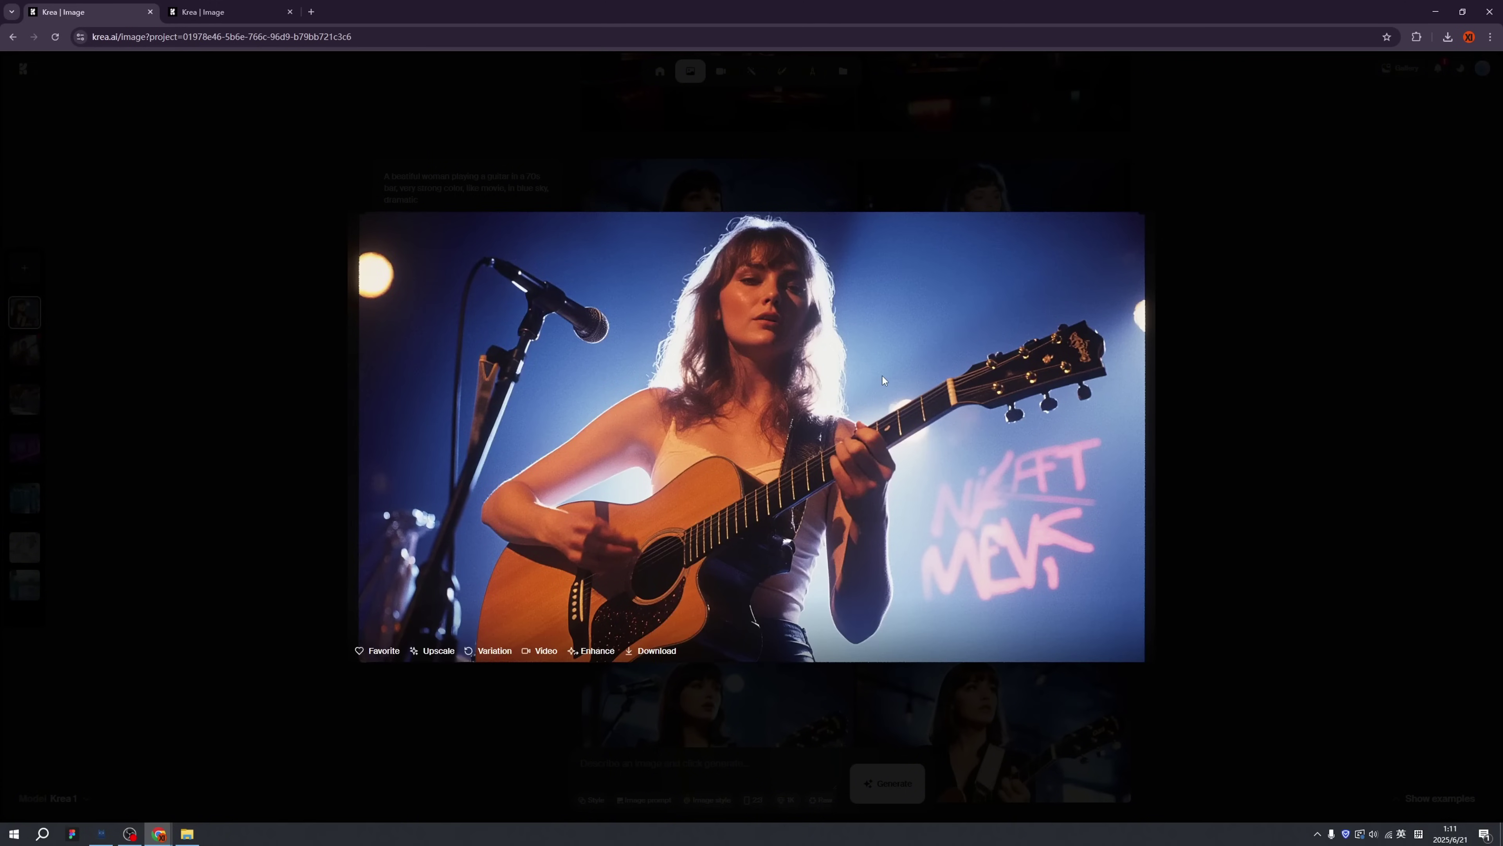
- Close the enlarged white-top guitarist image and scroll the page back up to the top
{"action": "left_click", "coordinate": [1151, 456]}
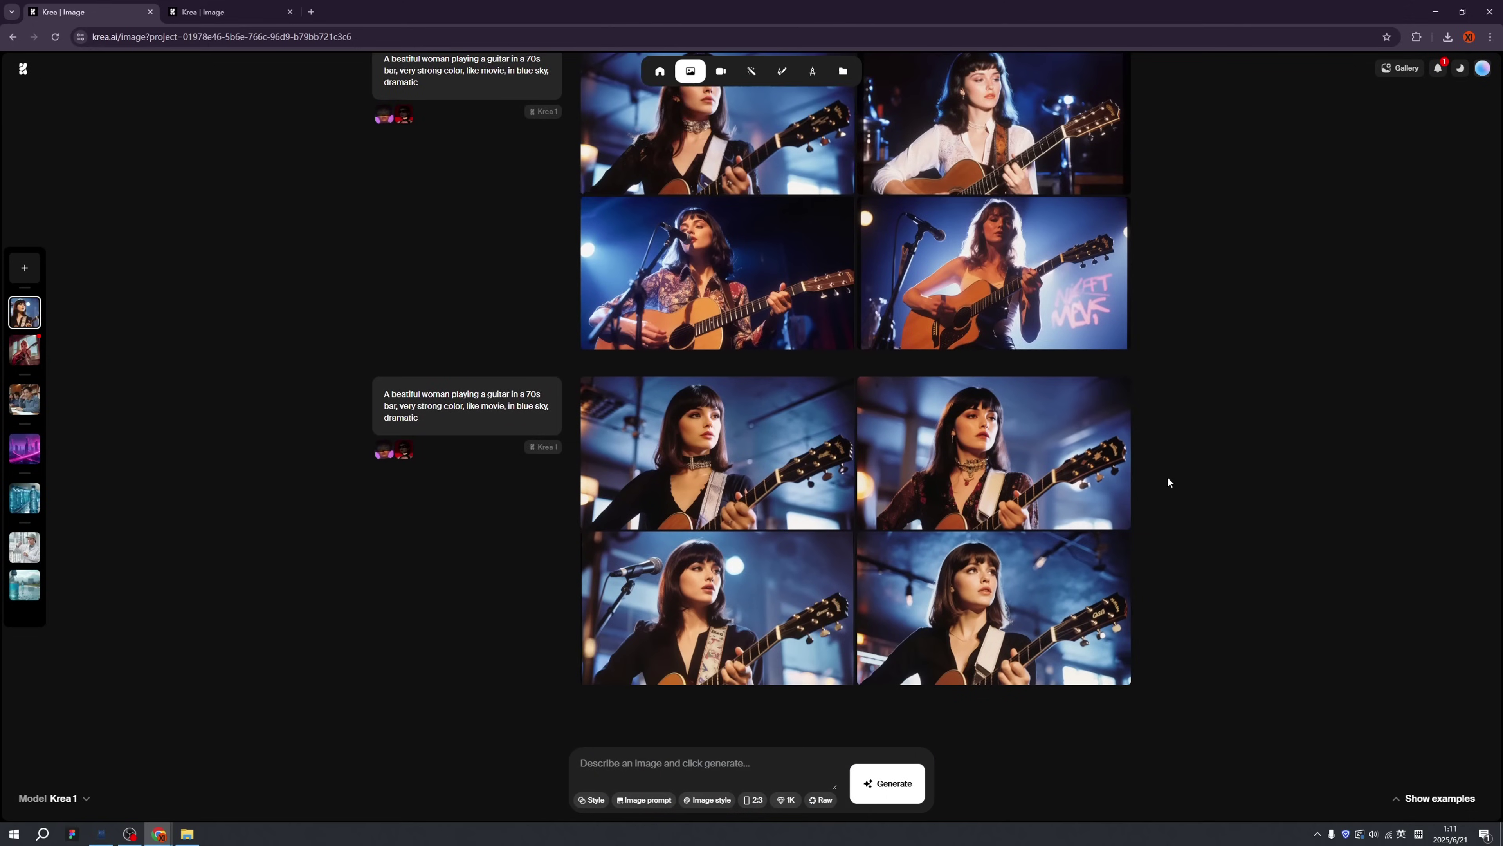
{"action": "scroll", "coordinate": [1168, 476], "scroll_direction": "up", "scroll_amount": 10}
{"action": "scroll", "coordinate": [1170, 480], "scroll_direction": "up", "scroll_amount": 4}
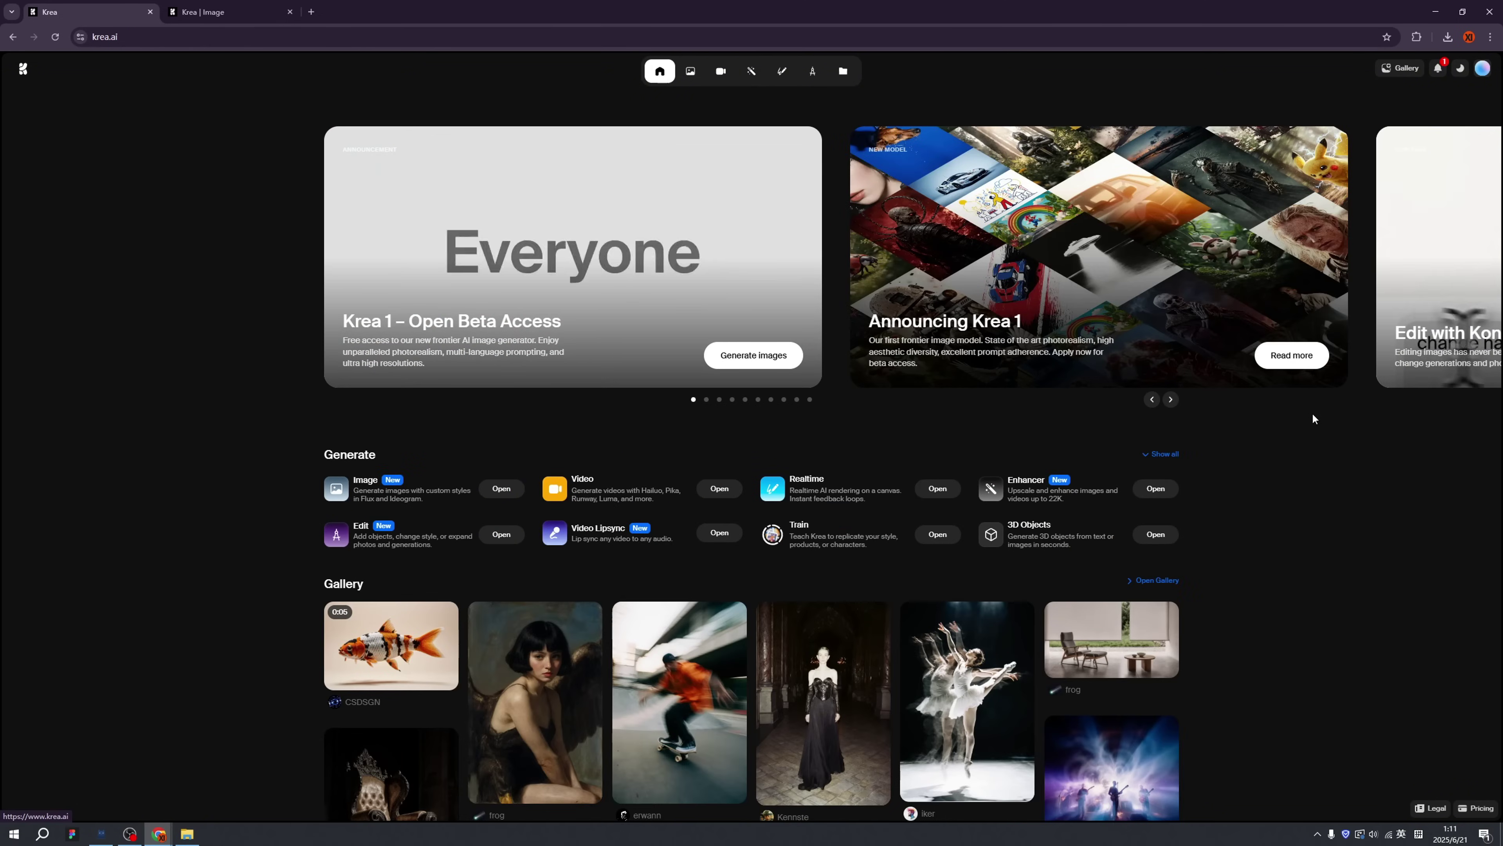
{"action": "scroll", "coordinate": [1314, 419], "scroll_direction": "down", "scroll_amount": 9}
{"action": "scroll", "coordinate": [1313, 418], "scroll_direction": "up", "scroll_amount": 5}
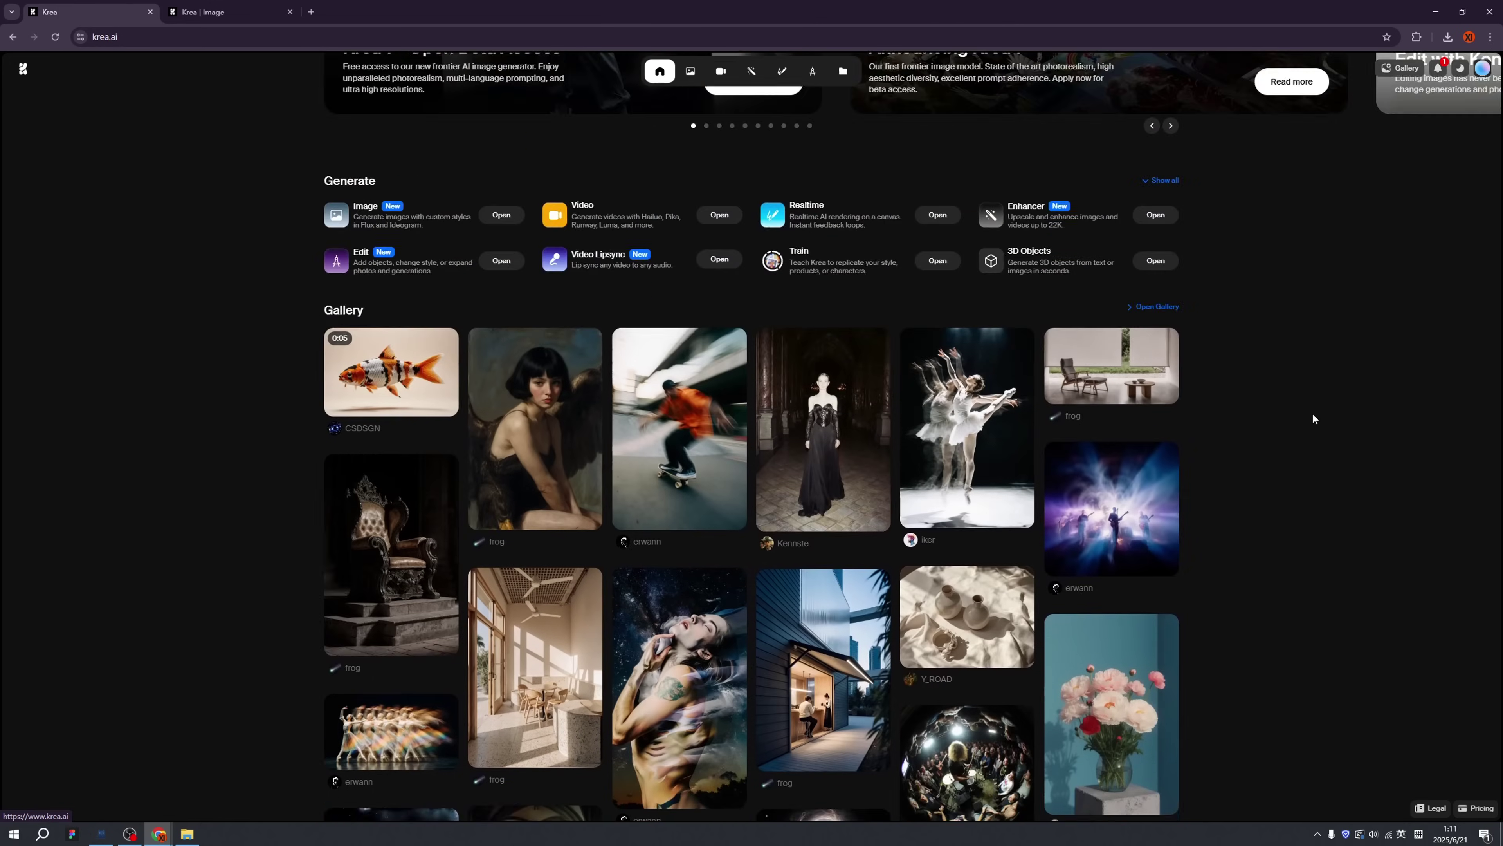
{"action": "scroll", "coordinate": [1313, 417], "scroll_direction": "up", "scroll_amount": 5}
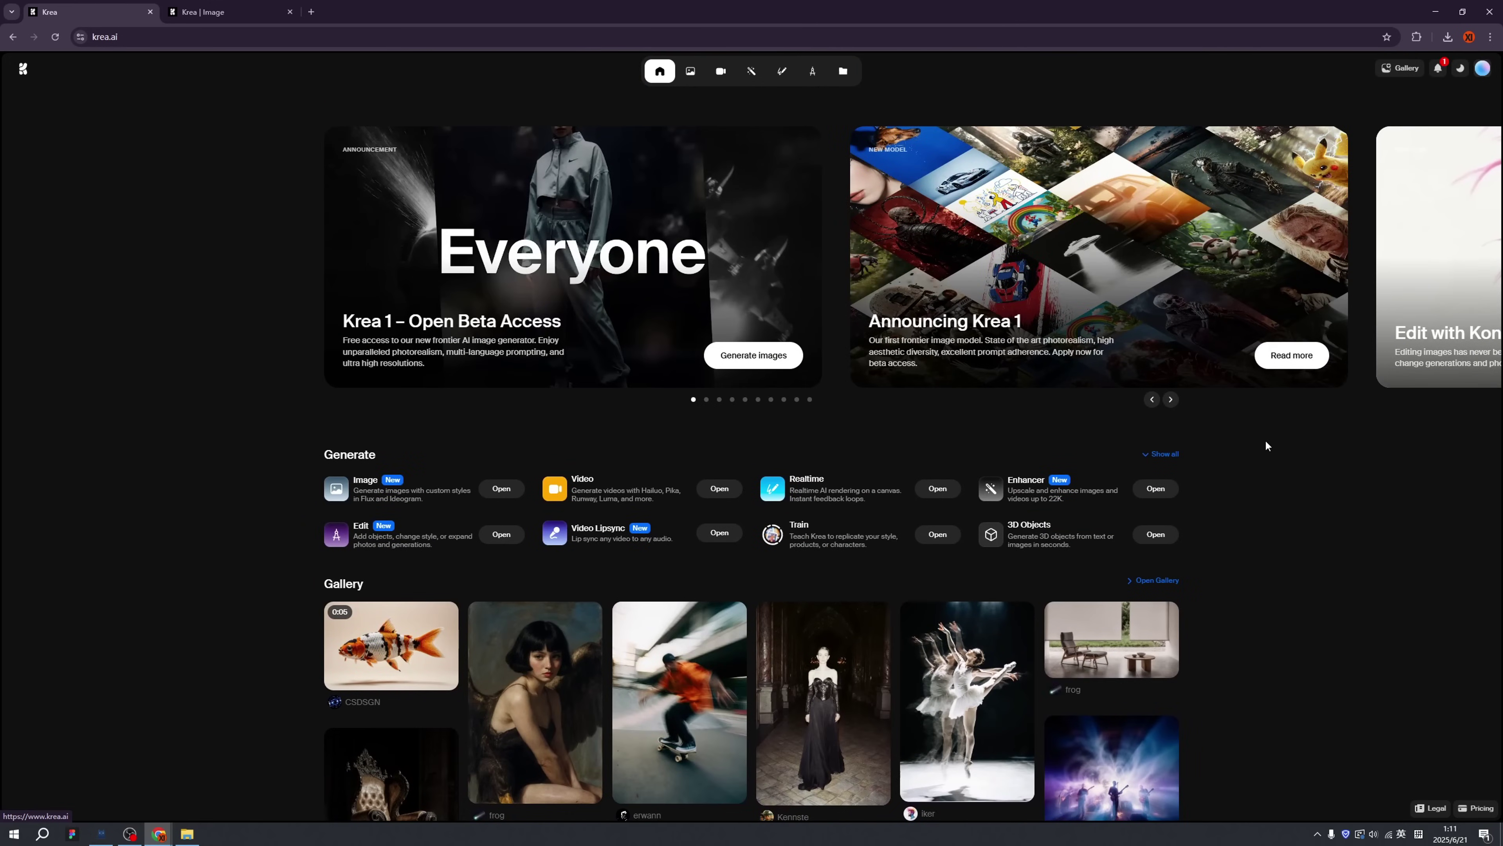